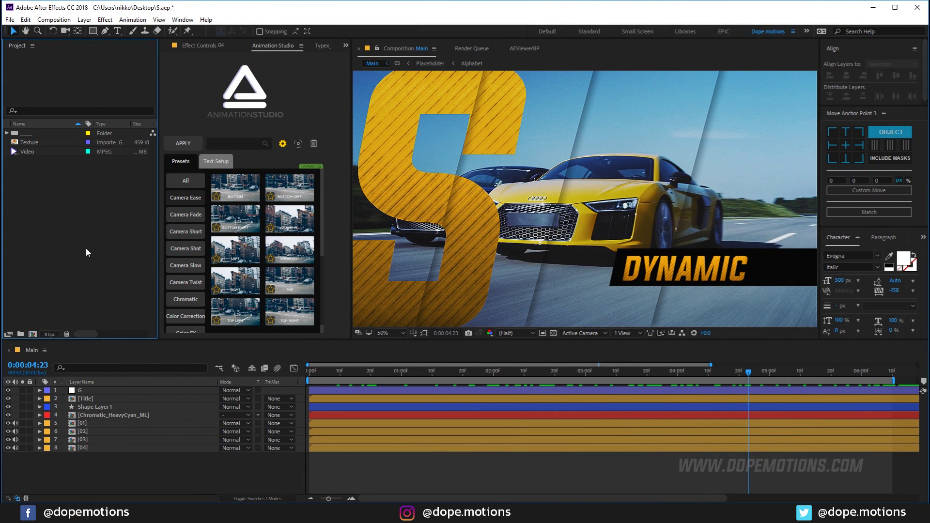
# Create a 1920 x 1080 composition named Main at 30 fps with a 10-second duration
pyautogui.click(33, 334)
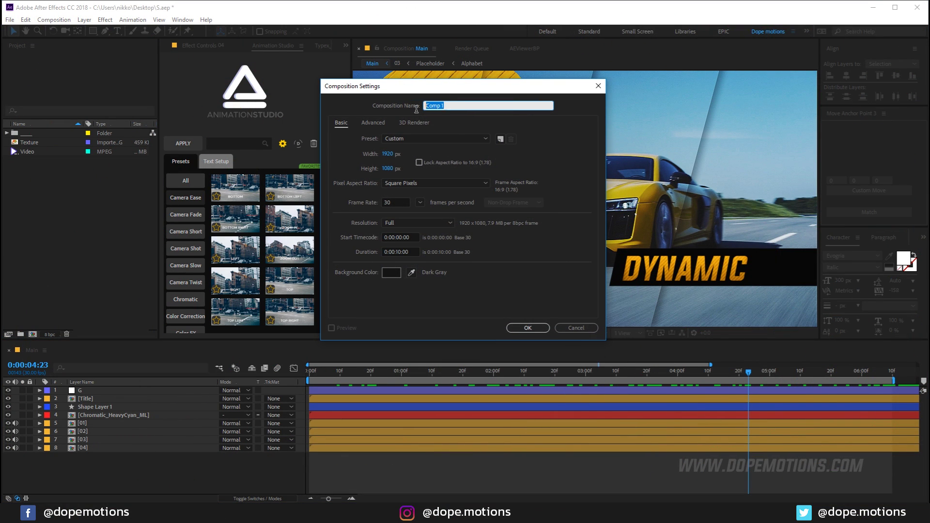
pyautogui.write('Main')
pyautogui.click(533, 334)
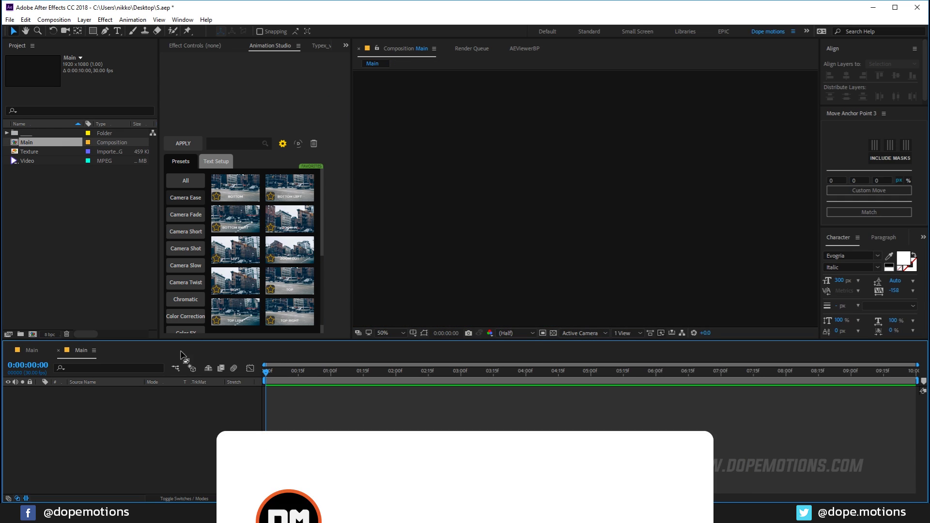
# Create a second 1920 x 1080, 30 fps, 10-second composition named Placeholder
pyautogui.moveTo(204, 343); pyautogui.dragTo(205, 357)
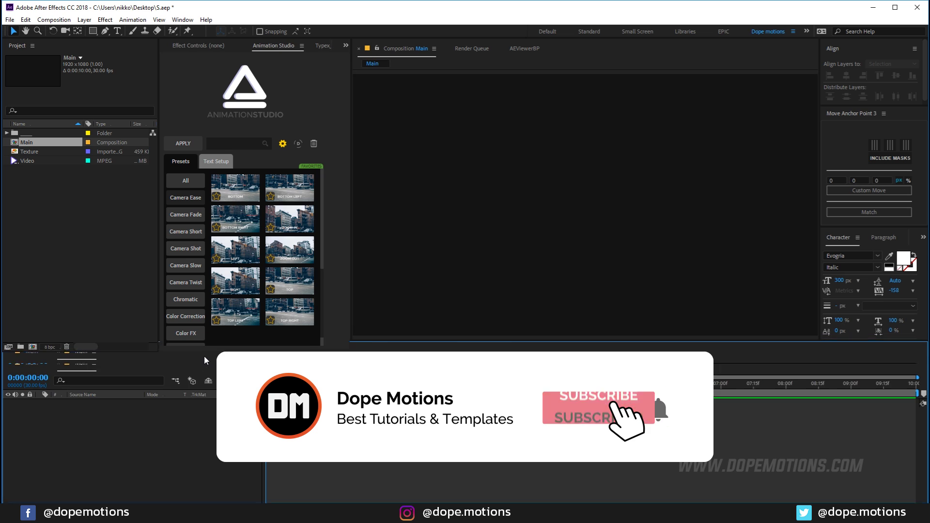
pyautogui.click(80, 283)
pyautogui.click(35, 349)
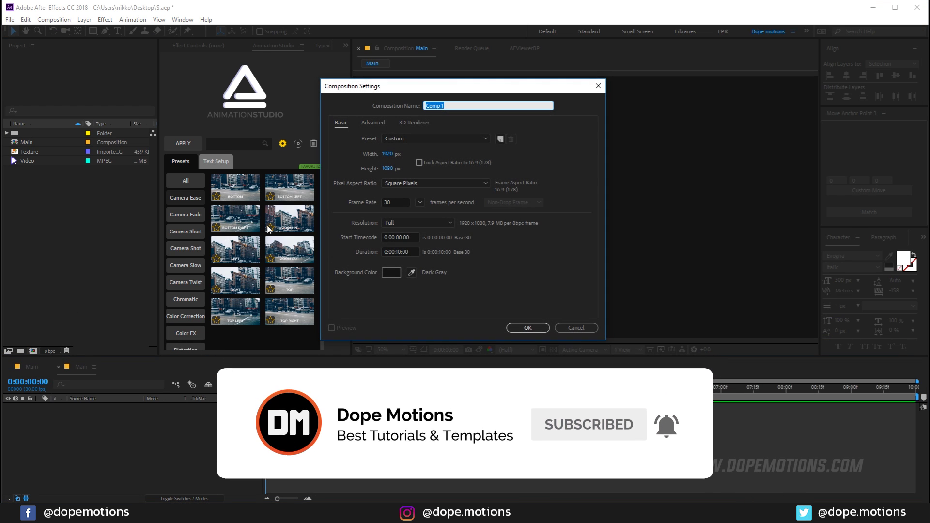
pyautogui.click(451, 103)
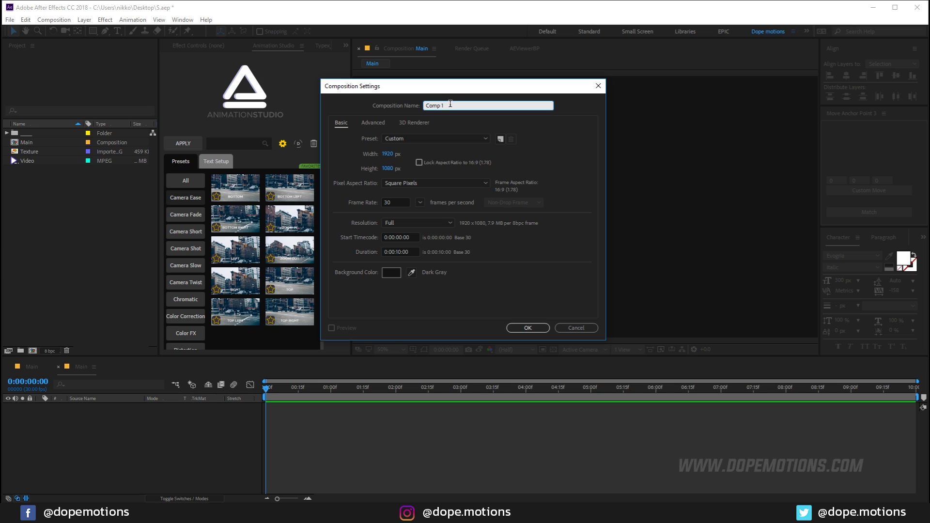
pyautogui.moveTo(450, 103); pyautogui.dragTo(417, 109)
pyautogui.write('Placeholder')
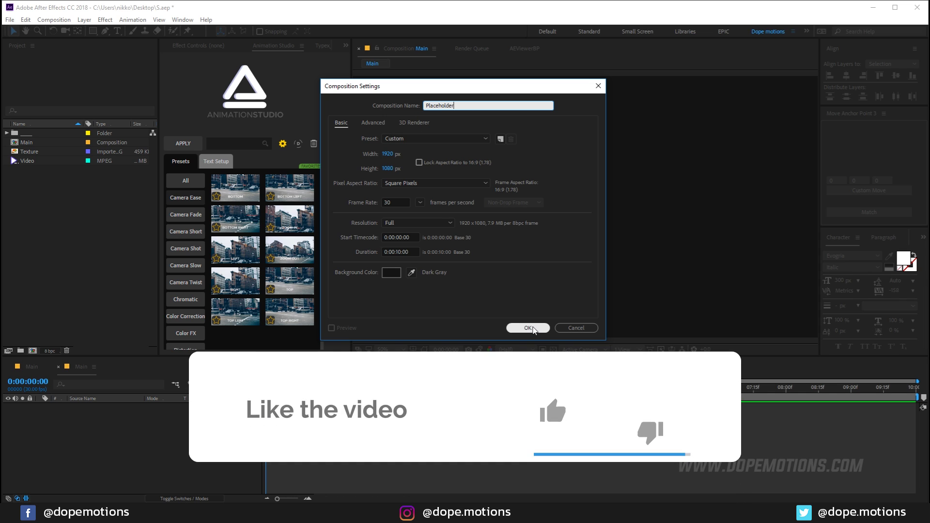
pyautogui.click(531, 327)
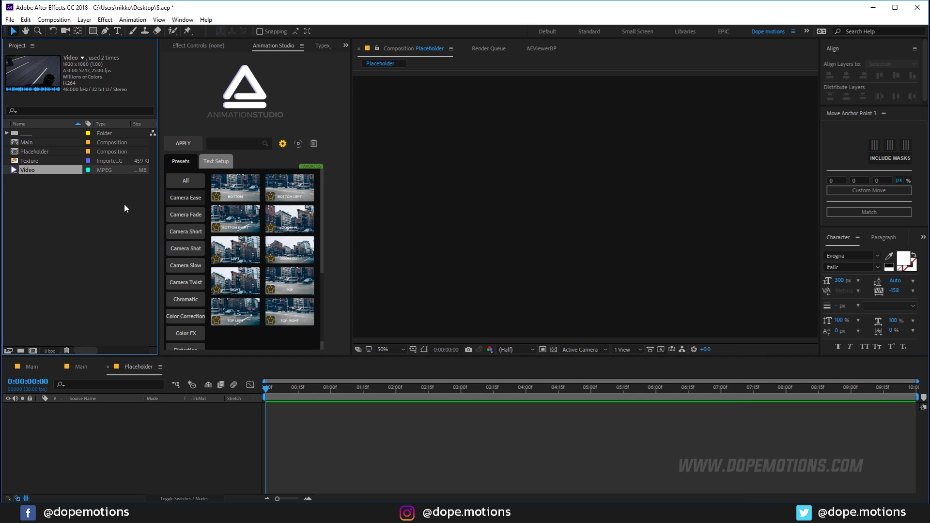
# Add the Video footage to the Placeholder composition and shift it earlier so it starts on the yellow car's rear shot
pyautogui.moveTo(25, 171); pyautogui.dragTo(91, 408)
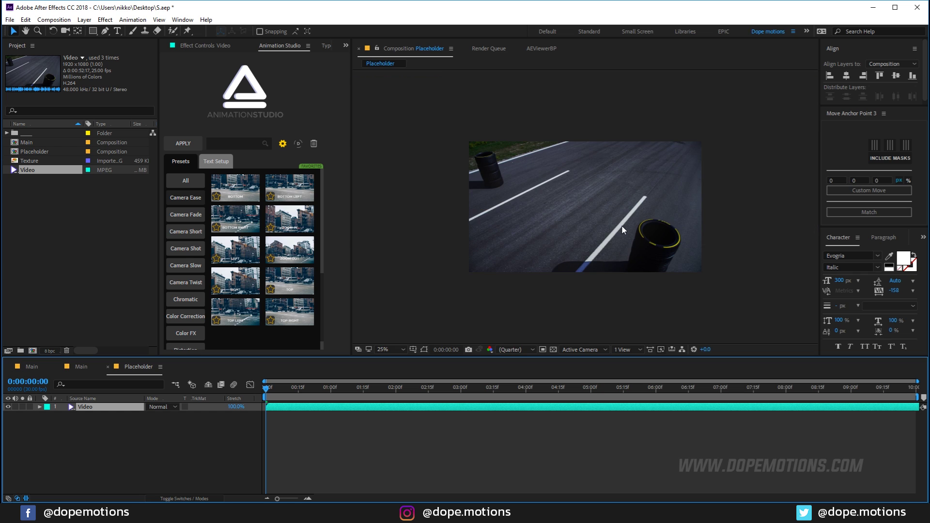
pyautogui.moveTo(616, 410); pyautogui.dragTo(132, 408)
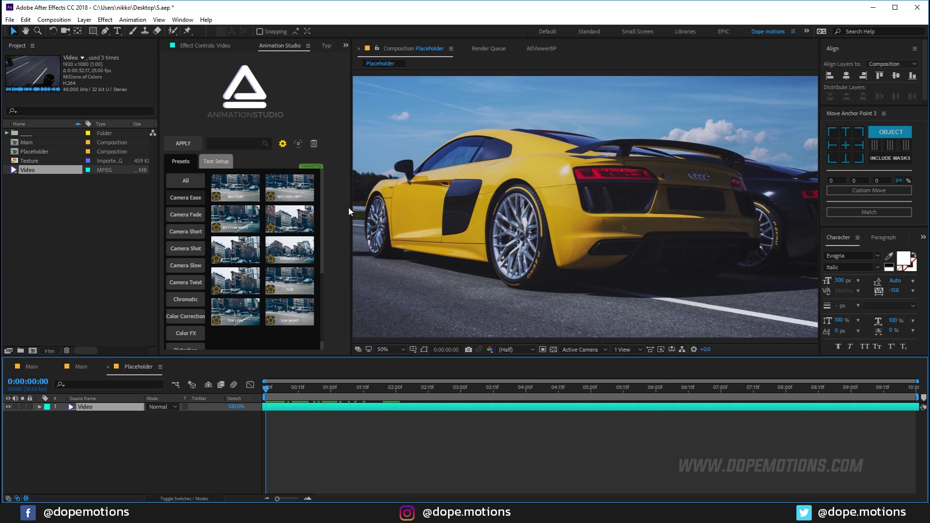
pyautogui.moveTo(351, 207); pyautogui.dragTo(333, 210)
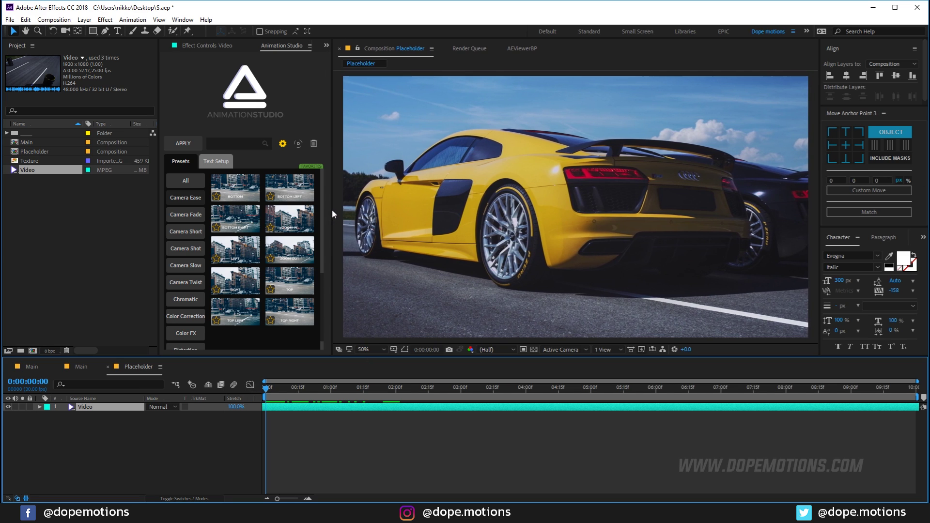
# Close the old Main composition's timeline and create a 1920 x 1080, 10-second composition named Title
pyautogui.click(33, 263)
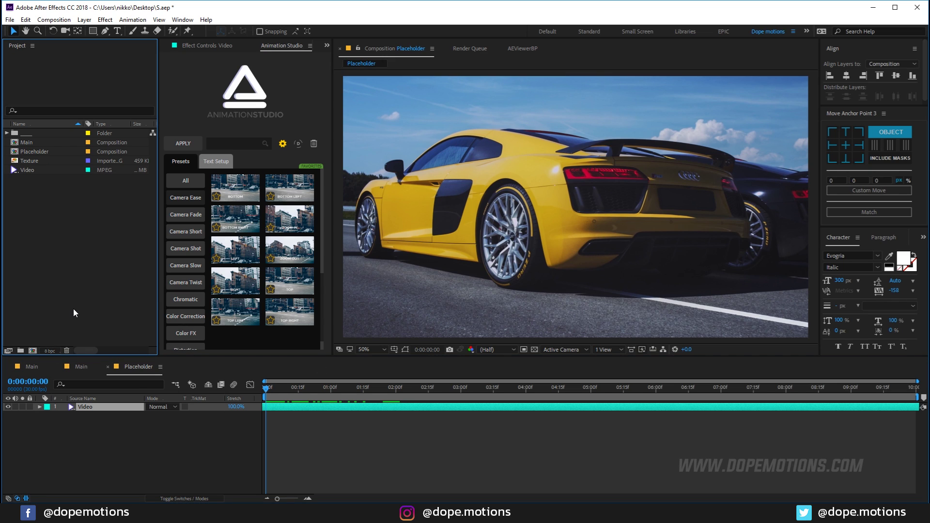
pyautogui.click(10, 367)
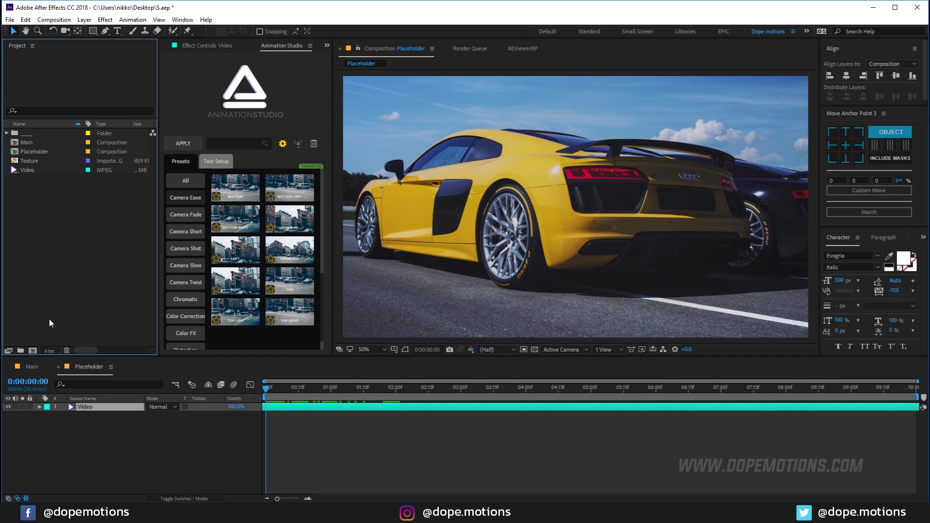
pyautogui.click(34, 151)
pyautogui.click(32, 350)
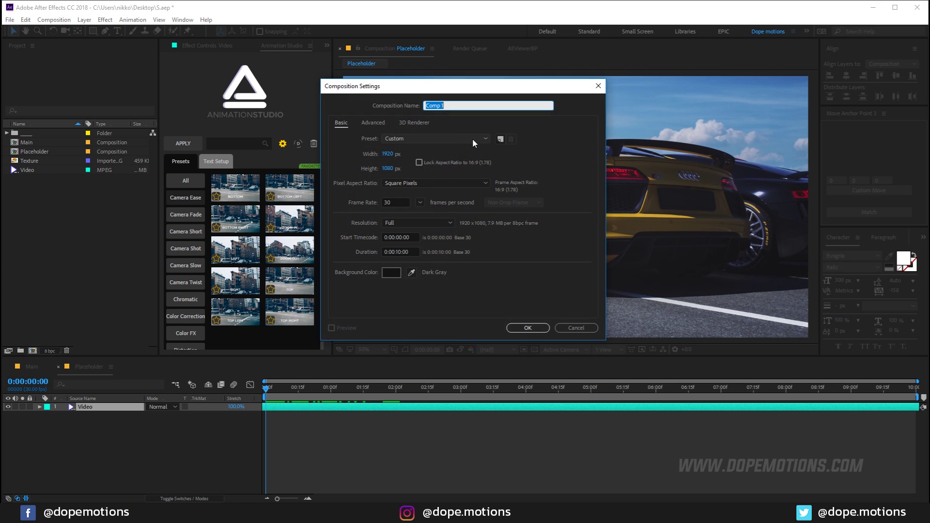
pyautogui.write('Title')
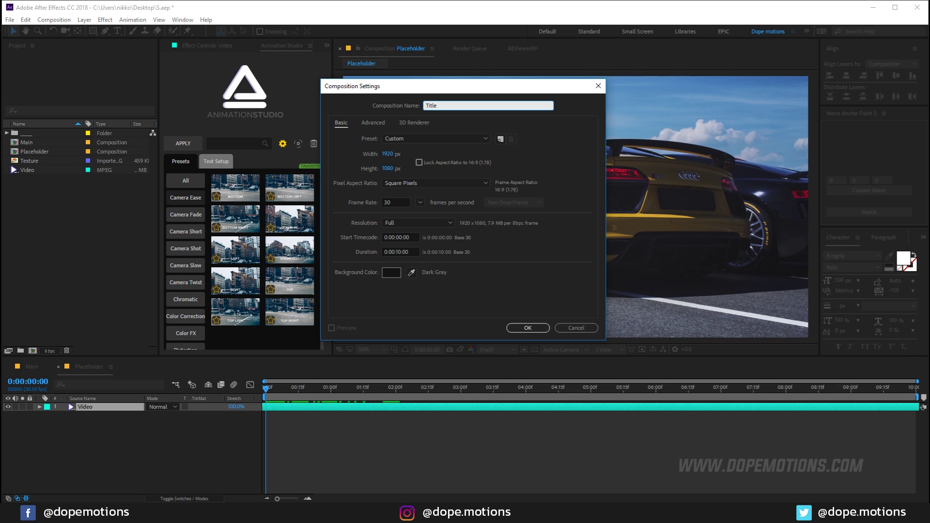
pyautogui.click(527, 327)
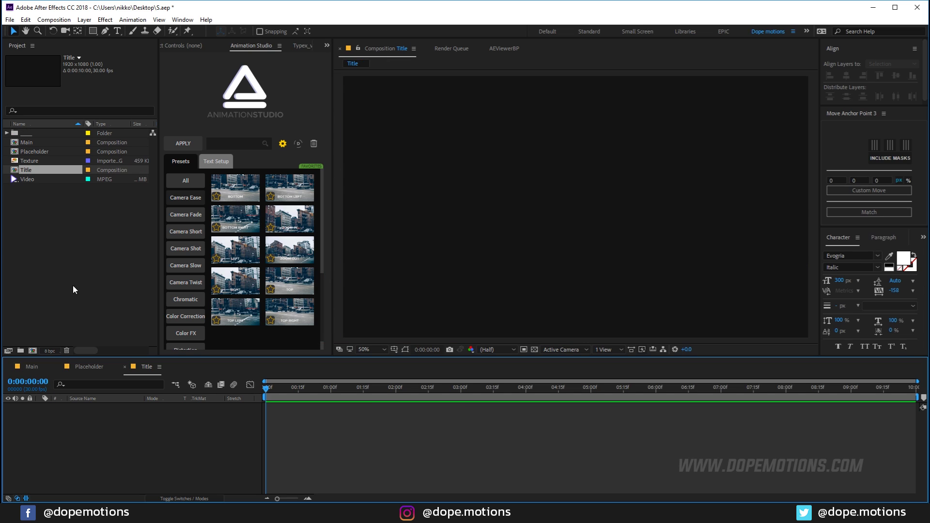
# Create another 1920 x 1080, 10-second composition named Alphabet
pyautogui.click(32, 350)
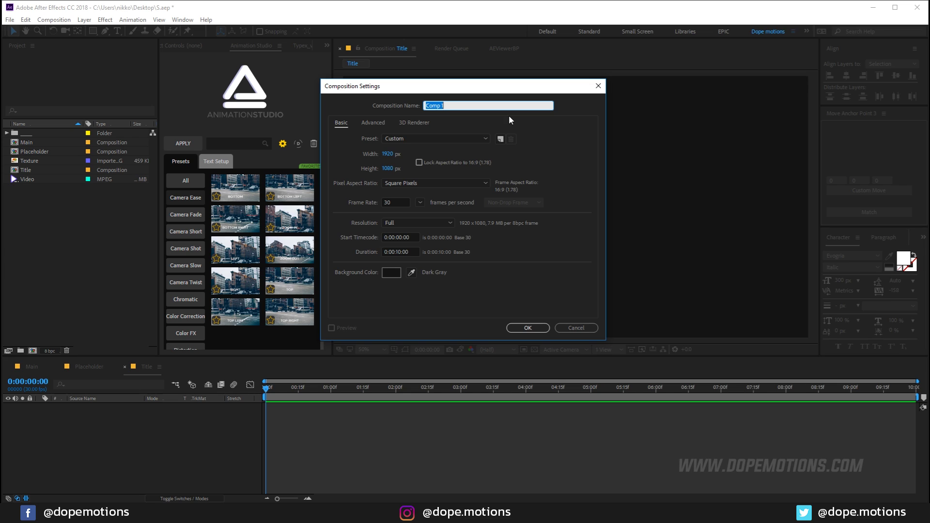
pyautogui.write('Alphabet')
pyautogui.click(542, 328)
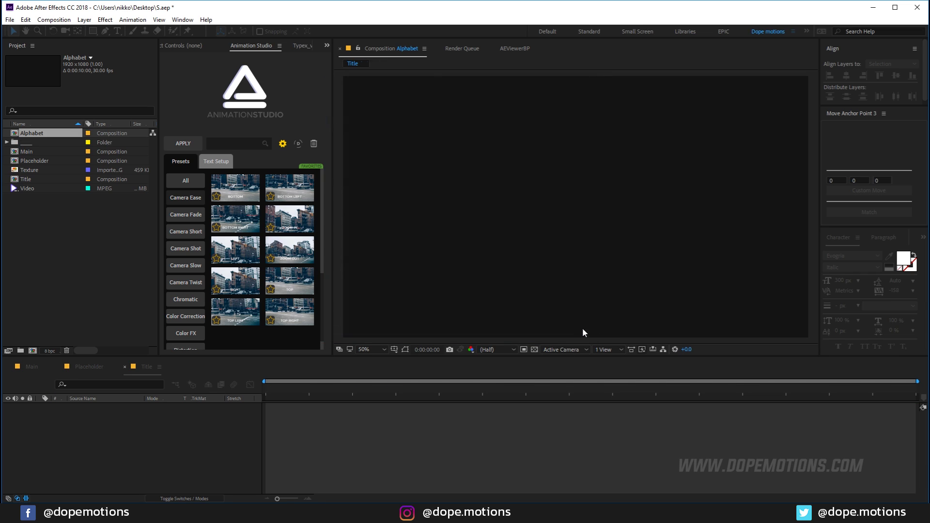
# Add the Placeholder composition as a layer in the Main composition and mute its audio
pyautogui.click(35, 368)
pyautogui.click(83, 306)
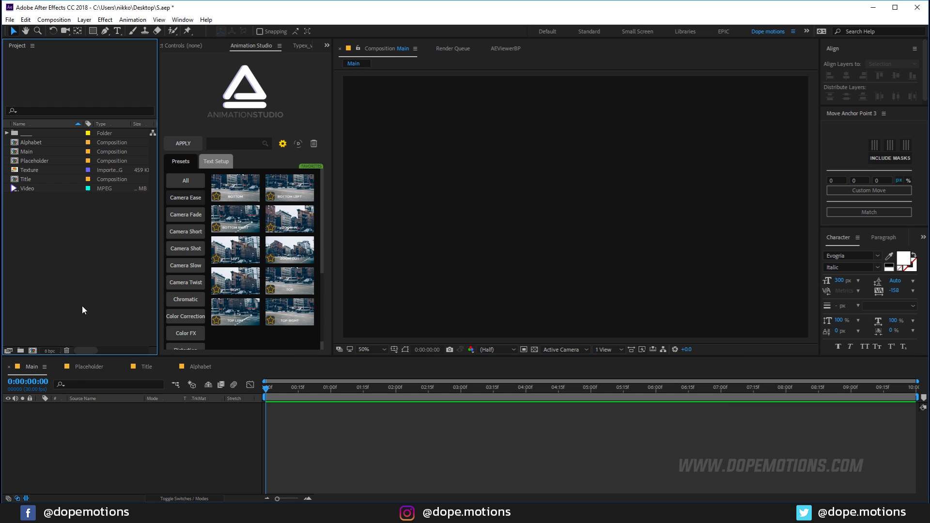
pyautogui.click(34, 161)
pyautogui.moveTo(34, 161); pyautogui.dragTo(93, 440)
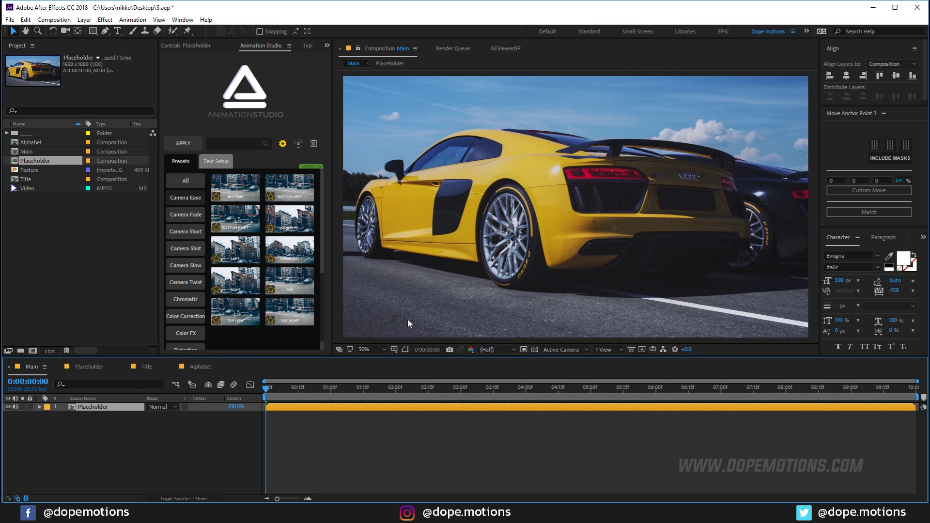
pyautogui.click(213, 473)
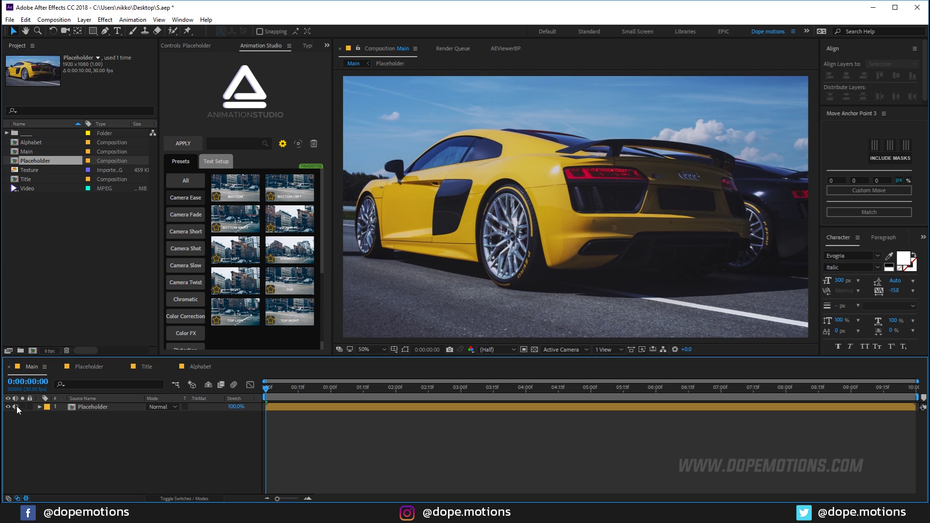
# Draw a white-filled rectangle spanning the full height of the frame's left quarter, and center its anchor point
pyautogui.click(93, 31)
pyautogui.click(262, 31)
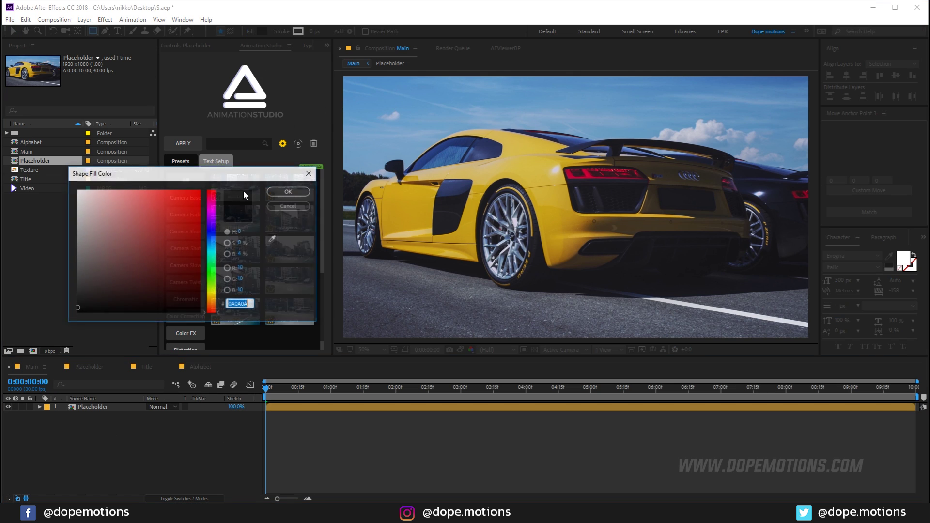
pyautogui.moveTo(79, 215); pyautogui.dragTo(76, 187)
pyautogui.click(289, 192)
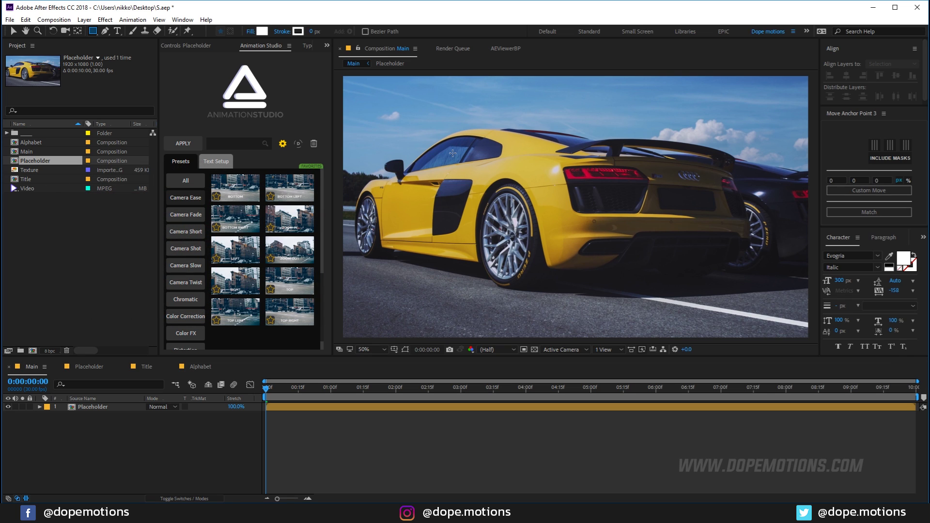
pyautogui.moveTo(339, 74); pyautogui.dragTo(468, 340)
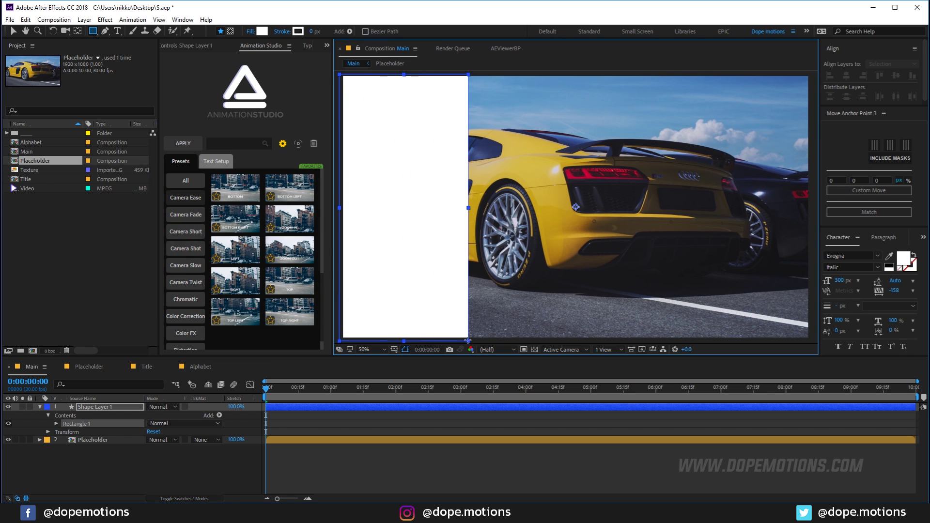
pyautogui.click(844, 145)
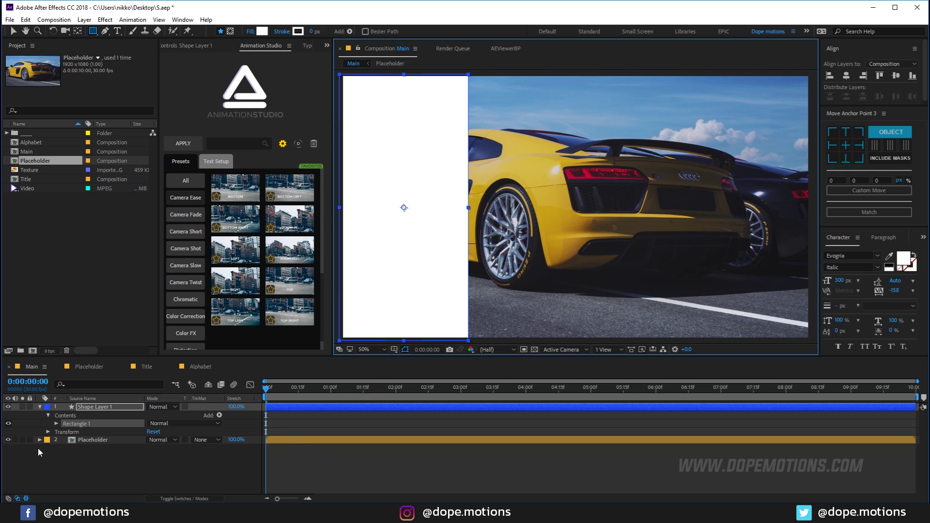
# Set the skew in the rectangle's own transform properties to 15
pyautogui.click(56, 424)
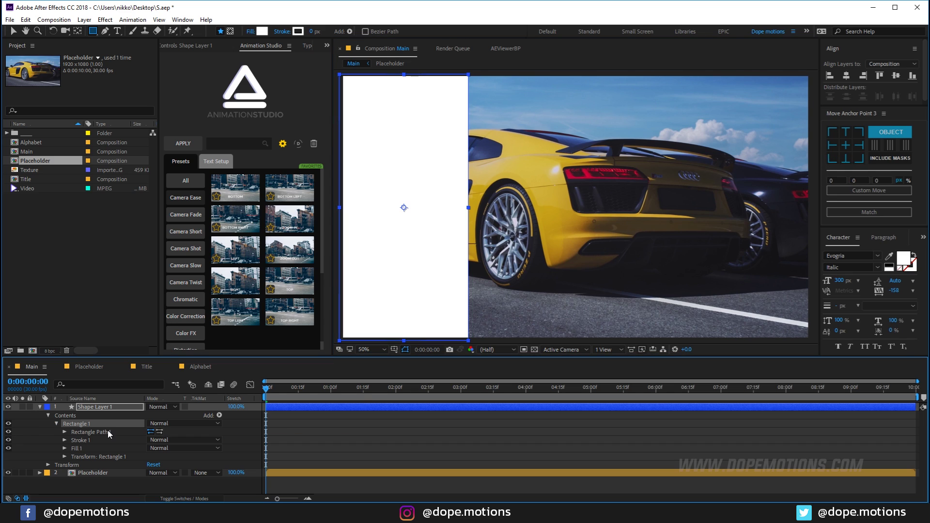
pyautogui.click(64, 457)
pyautogui.click(150, 466)
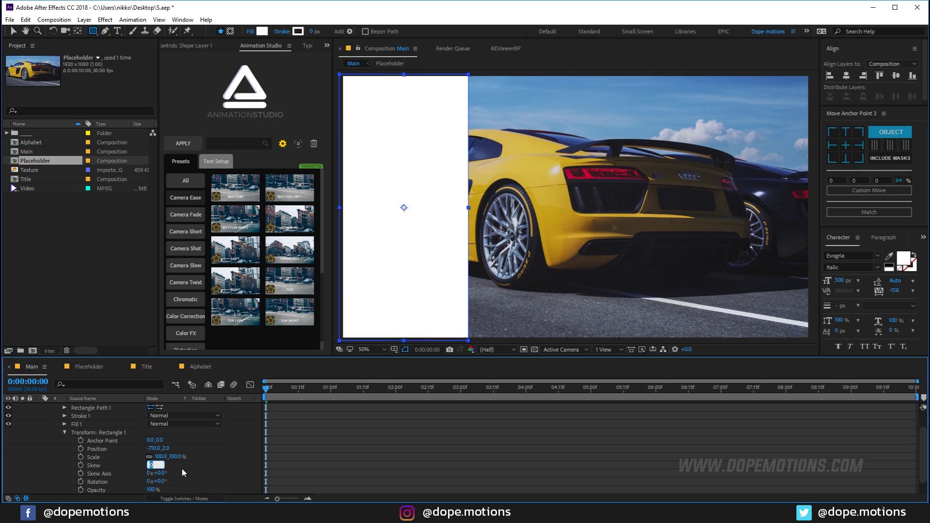
pyautogui.write('15')
pyautogui.press('Return')
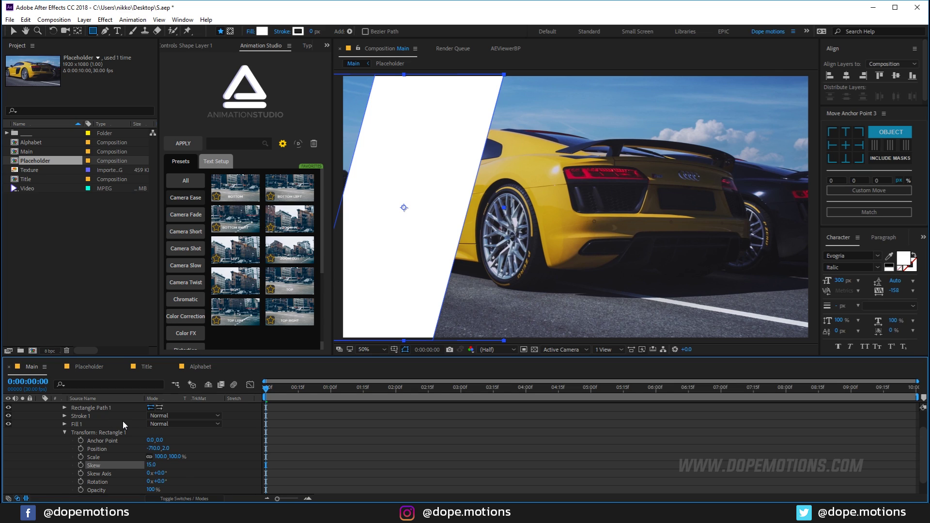
# Widen the rectangle's path to 1080 x 1100 and move the shape left so it covers roughly the left quarter of the frame
pyautogui.scroll(3, 209, 458)
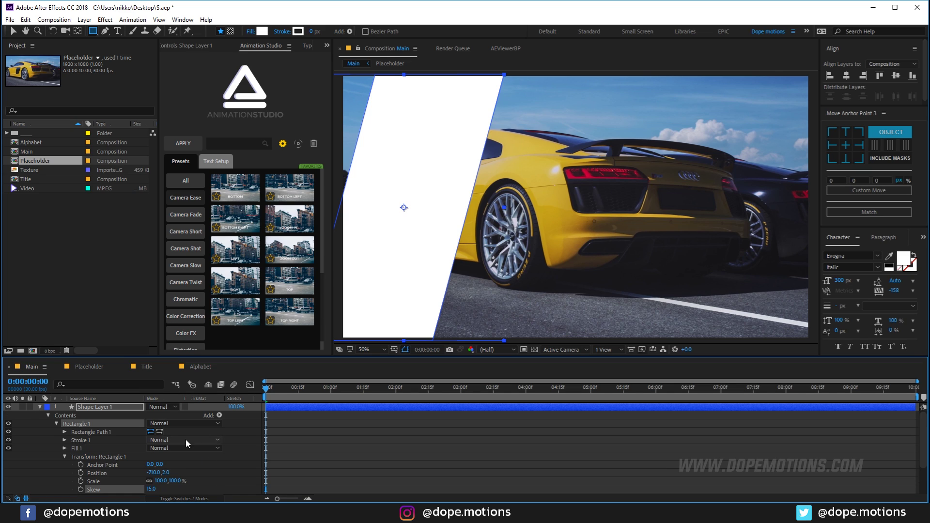
pyautogui.click(65, 456)
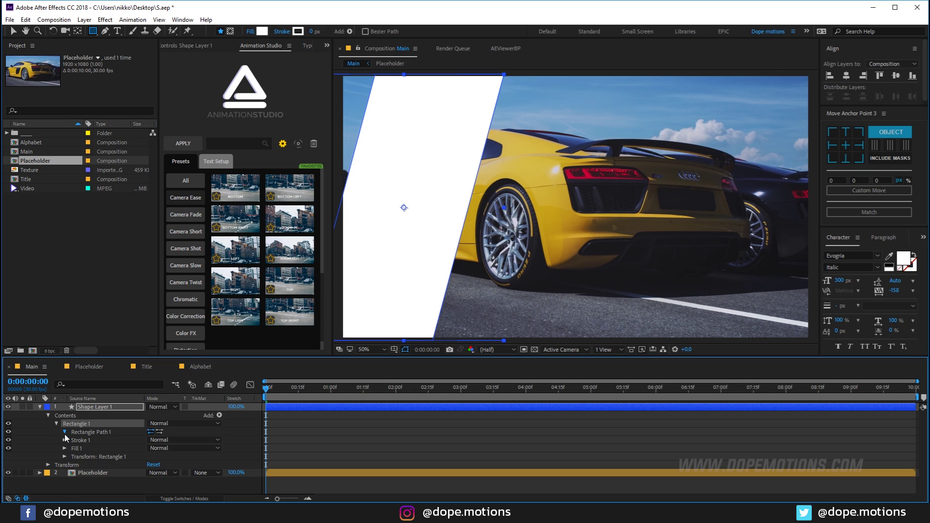
pyautogui.click(65, 432)
pyautogui.moveTo(162, 440); pyautogui.dragTo(438, 453)
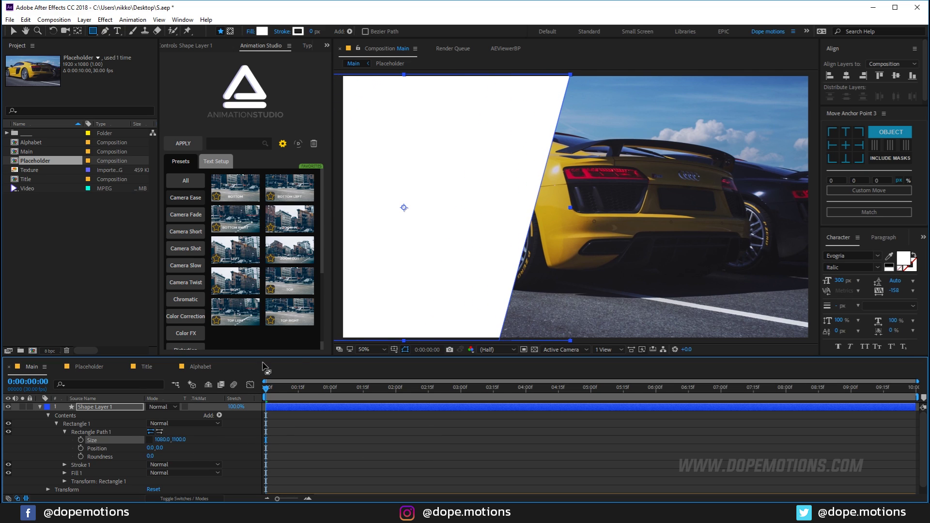
pyautogui.click(8, 32)
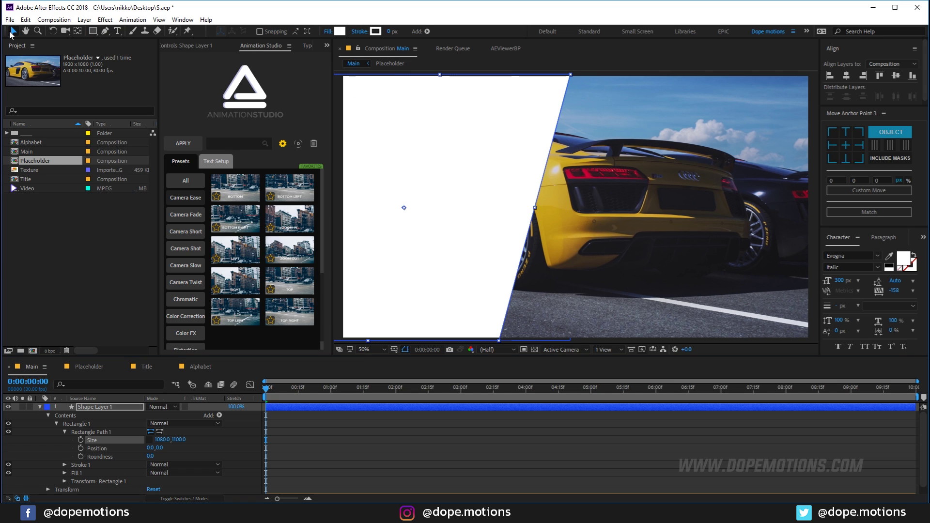
pyautogui.moveTo(438, 225); pyautogui.dragTo(363, 224)
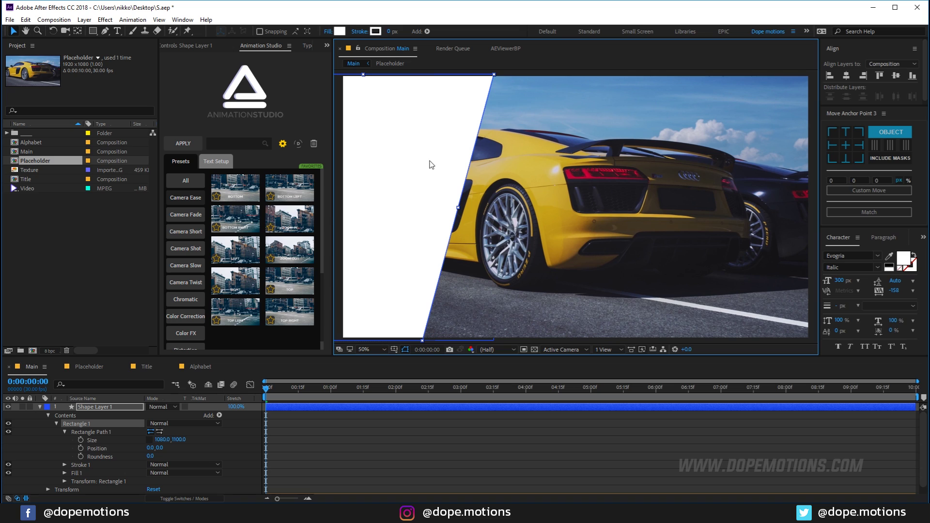
pyautogui.click(39, 406)
# Set the Placeholder layer's track matte to Alpha Matte "Shape Layer 1"
pyautogui.click(106, 415)
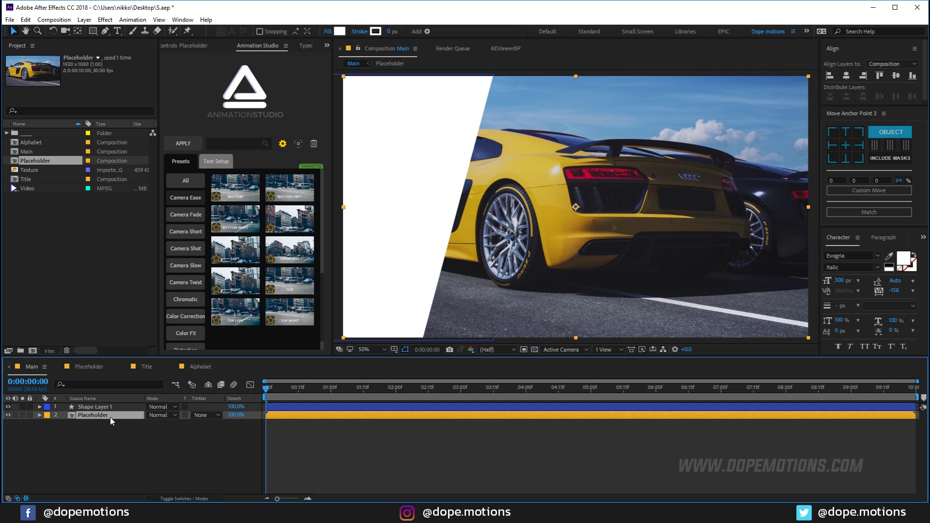
pyautogui.click(203, 415)
pyautogui.click(194, 418)
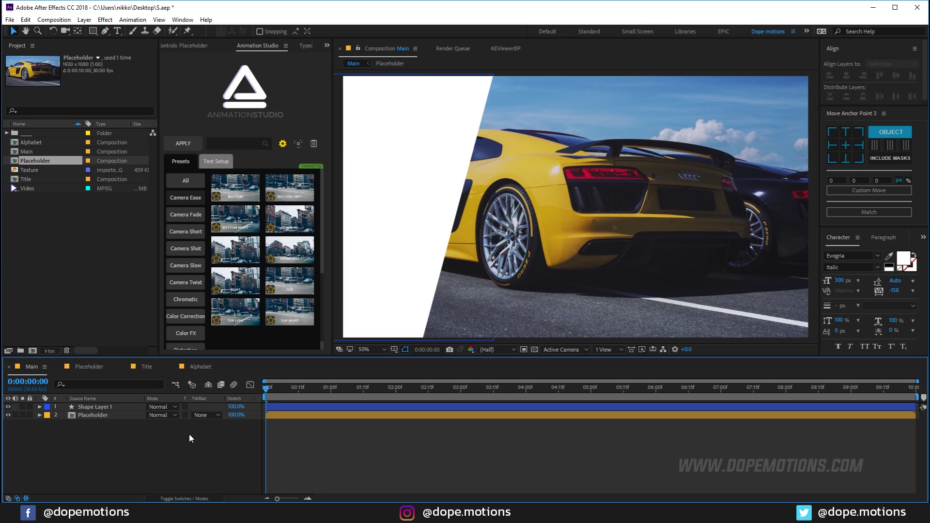
pyautogui.click(205, 416)
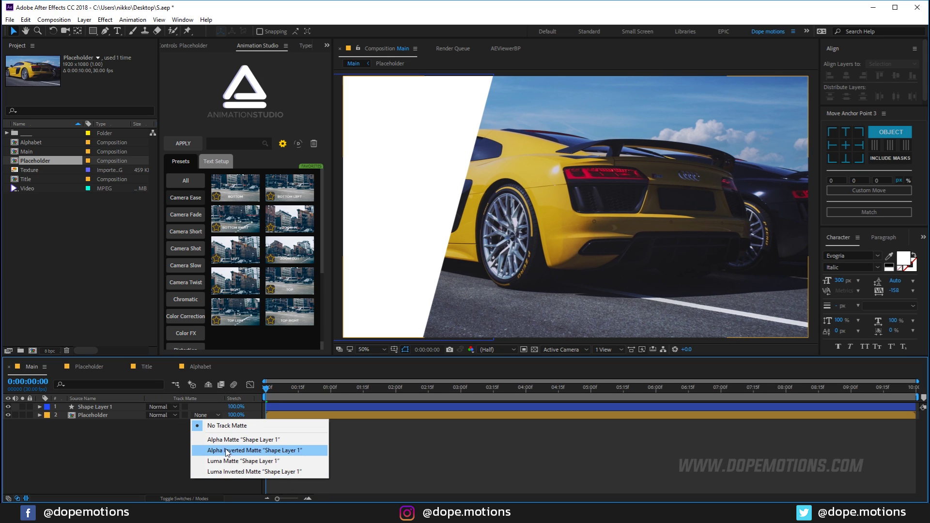
pyautogui.click(247, 437)
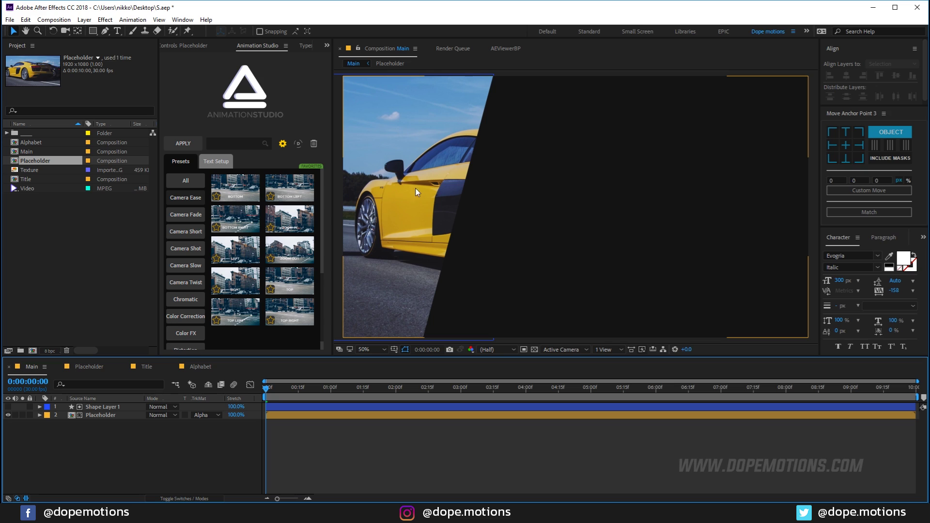
# Duplicate Shape Layer 1 together with its Placeholder layer and place the copied pair beneath the original pair
pyautogui.click(102, 416)
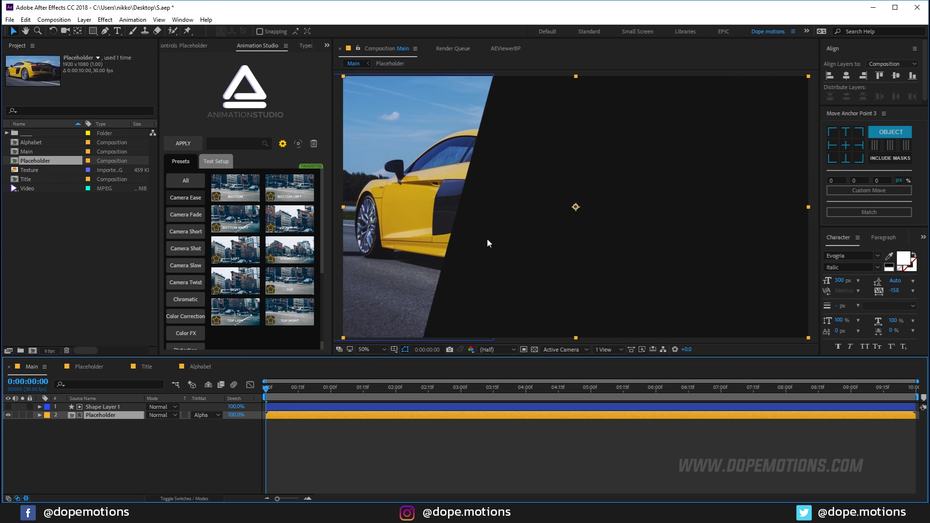
pyautogui.click(326, 475)
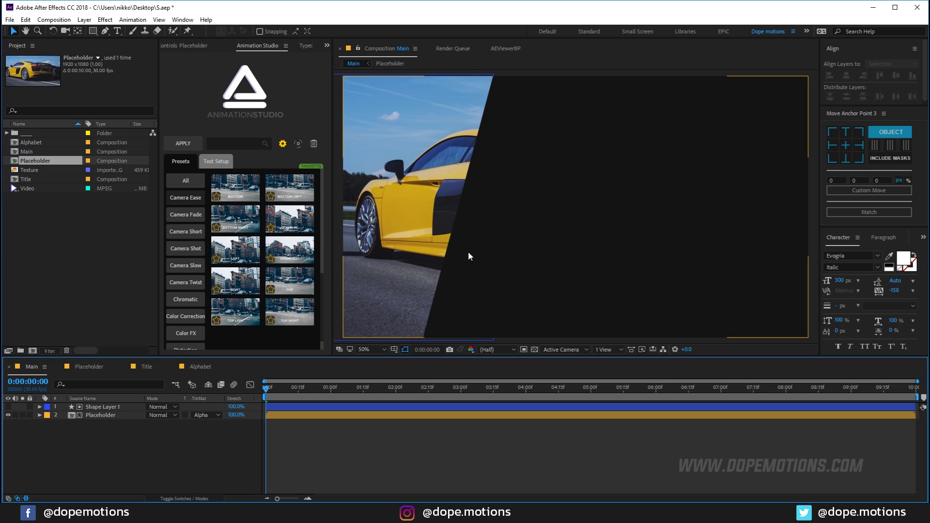
pyautogui.click(109, 415)
pyautogui.keyDown('shift'); pyautogui.click(111, 407); pyautogui.keyUp('shift')
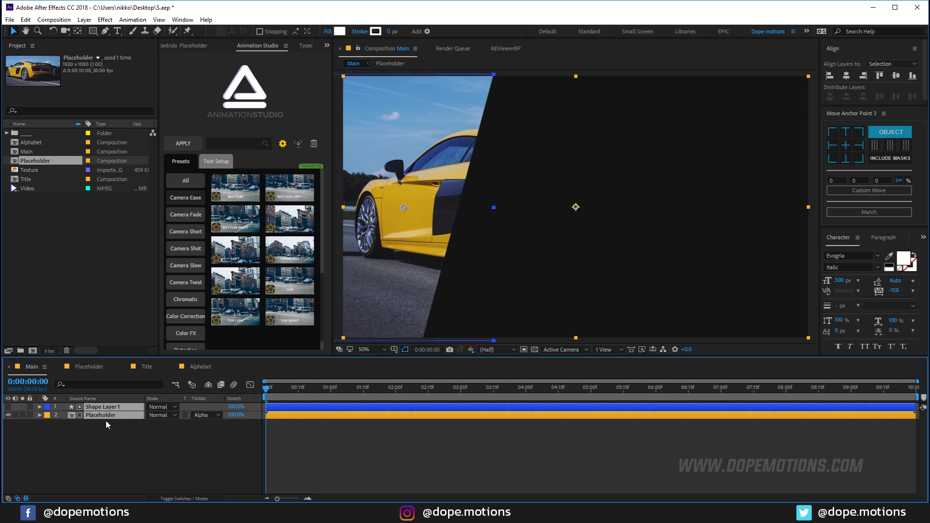
pyautogui.hotkey('ctrl', 'd')
pyautogui.moveTo(109, 417); pyautogui.dragTo(100, 472)
pyautogui.click(100, 472)
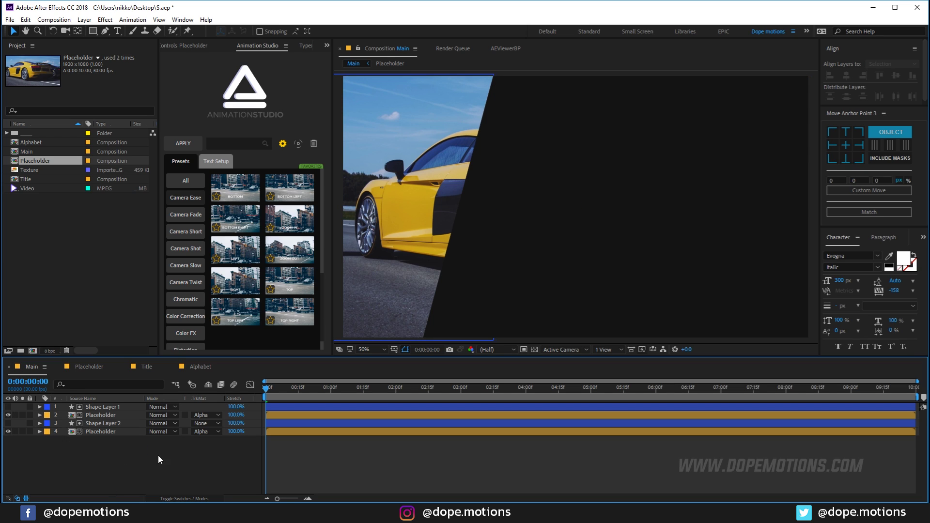
# Shift Shape Layer 2 horizontally to the right so it reveals the second slanted slice of the footage
pyautogui.click(103, 426)
pyautogui.moveTo(411, 239); pyautogui.dragTo(519, 239)
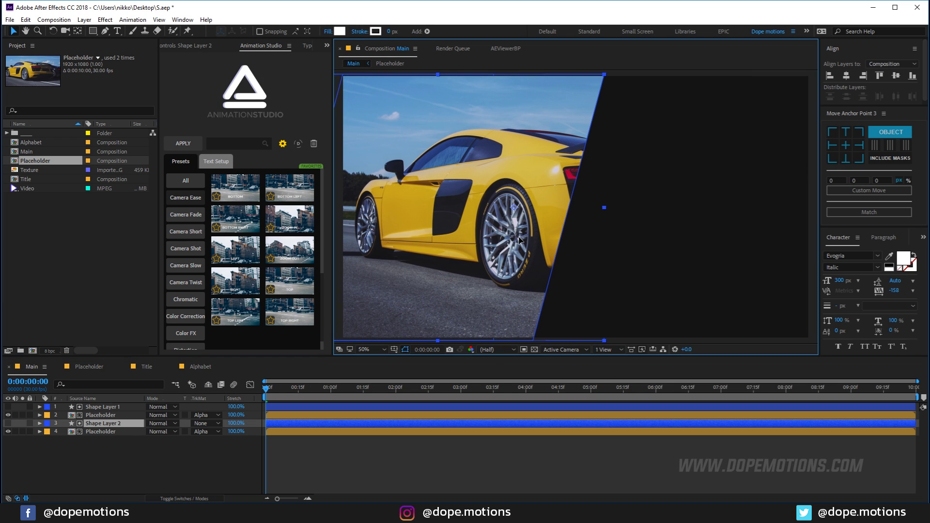
pyautogui.press('Return')
# Duplicate the second shape and Placeholder pair beneath the stack, and shift Shape Layer 3 right to reveal the third slice
pyautogui.keyDown('shift'); pyautogui.click(114, 429); pyautogui.keyUp('shift')
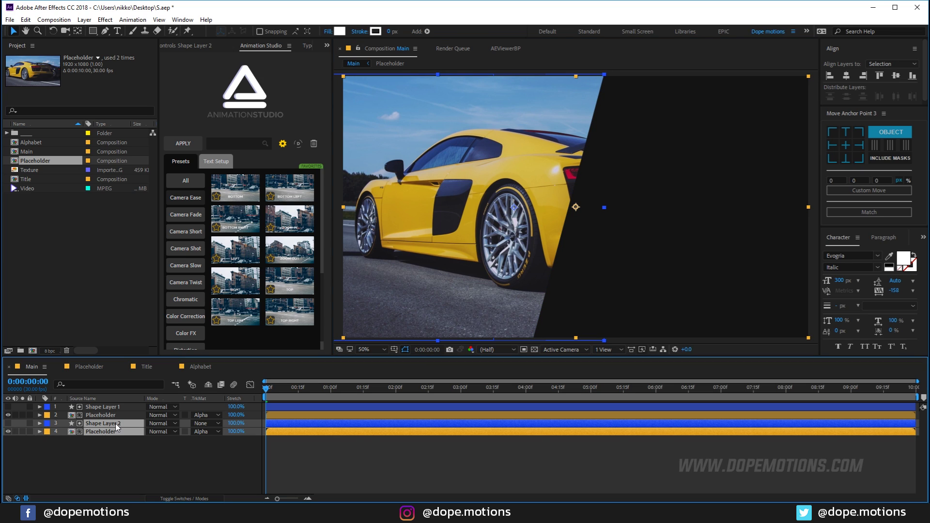
pyautogui.hotkey('ctrl', 'd')
pyautogui.moveTo(95, 426); pyautogui.dragTo(98, 469)
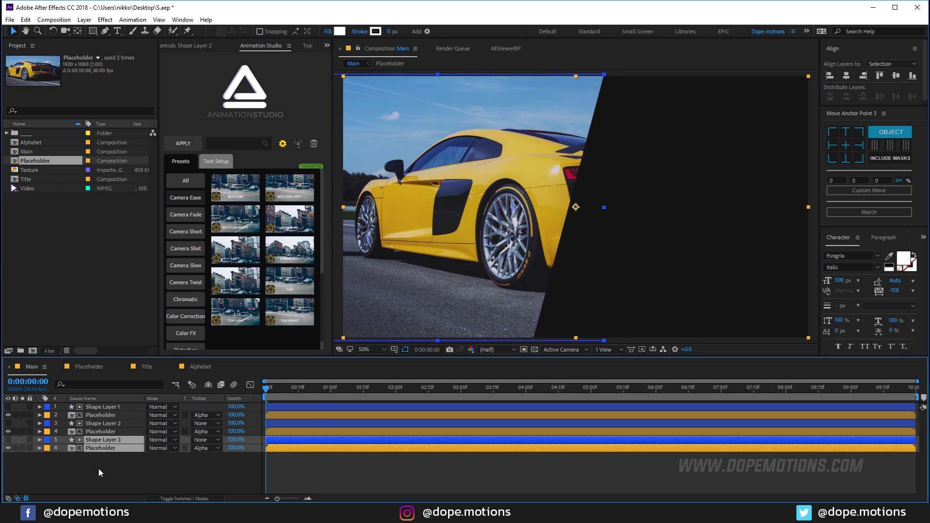
pyautogui.moveTo(472, 272); pyautogui.dragTo(576, 293)
pyautogui.click(118, 463)
pyautogui.hotkey('ctrl', 'z')
pyautogui.click(94, 441)
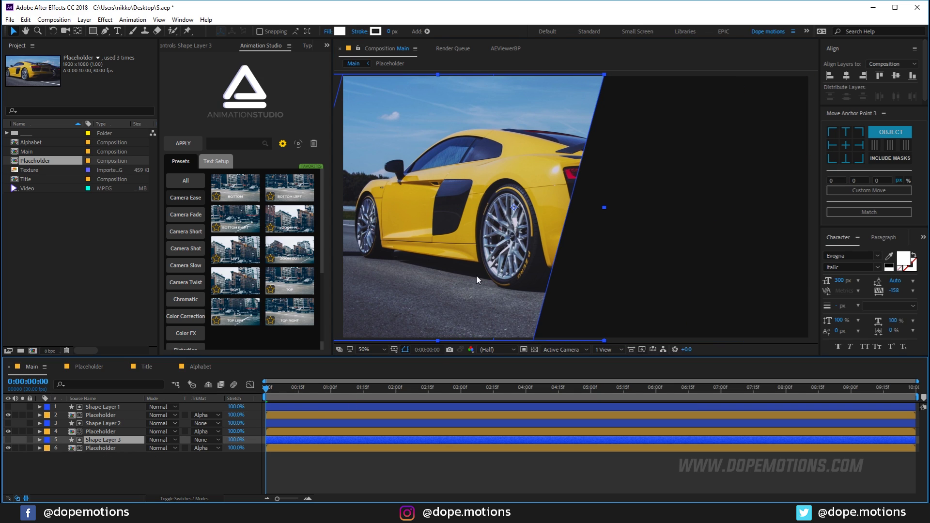
pyautogui.moveTo(502, 280); pyautogui.dragTo(614, 290)
# Duplicate the third shape and Placeholder pair beneath the stack, and shift Shape Layer 4 right to fill the frame's remaining area
pyautogui.click(99, 448)
pyautogui.keyDown('shift'); pyautogui.click(103, 443); pyautogui.keyUp('shift')
pyautogui.hotkey('ctrl', 'd')
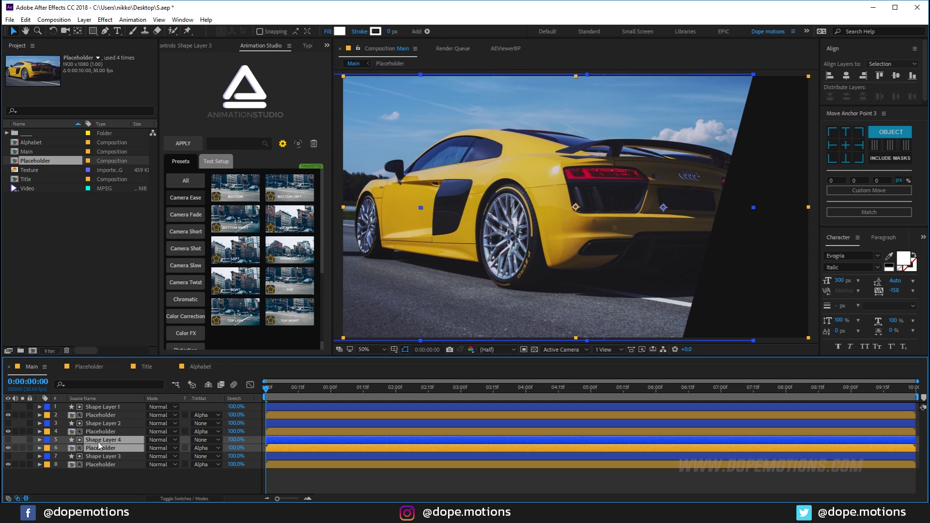
pyautogui.moveTo(98, 442); pyautogui.dragTo(88, 484)
pyautogui.click(90, 482)
pyautogui.click(107, 457)
pyautogui.moveTo(593, 248); pyautogui.dragTo(727, 263)
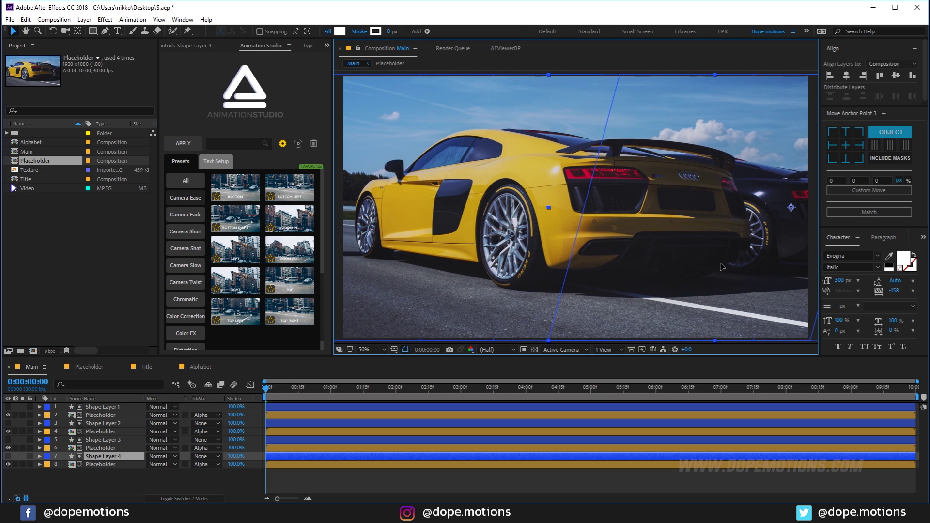
pyautogui.click(156, 472)
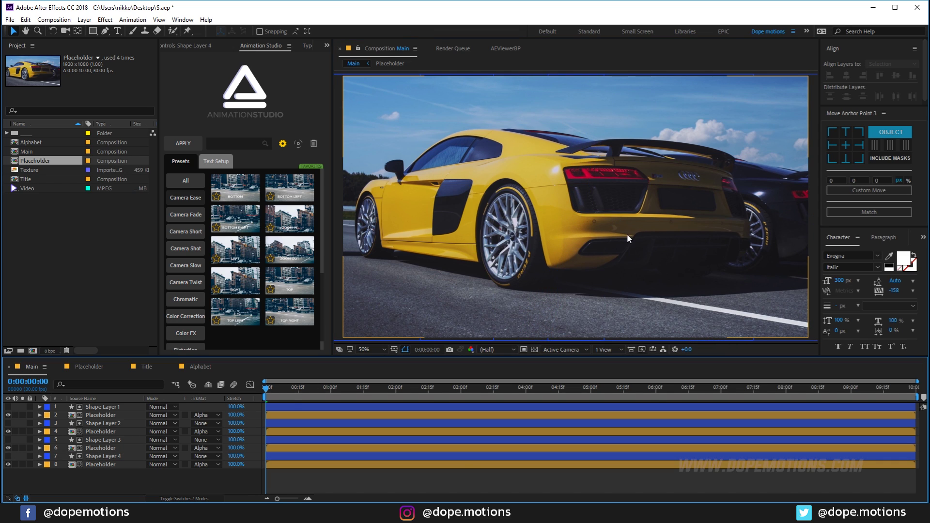
# Add Position keyframes at 0:00:01:15 to all four Placeholder layers
pyautogui.press('=')
pyautogui.moveTo(396, 390); pyautogui.dragTo(461, 394)
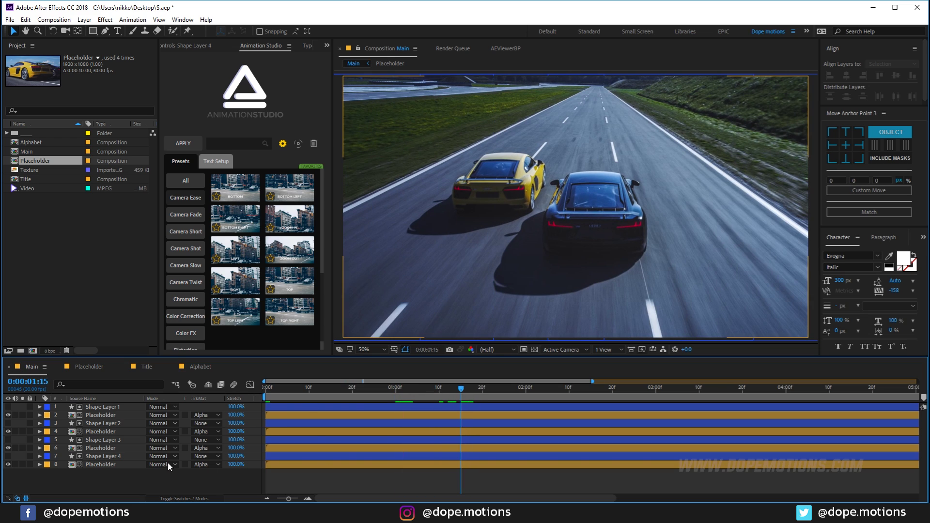
pyautogui.click(99, 465)
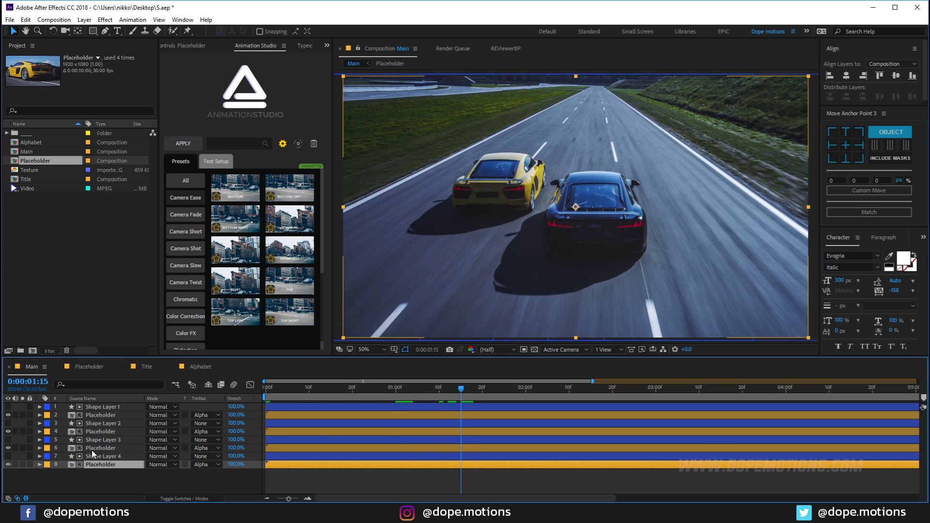
pyautogui.keyDown('ctrl'); pyautogui.click(97, 448); pyautogui.keyUp('ctrl')
pyautogui.keyDown('ctrl'); pyautogui.click(96, 431); pyautogui.keyUp('ctrl')
pyautogui.keyDown('ctrl'); pyautogui.click(95, 415); pyautogui.keyUp('ctrl')
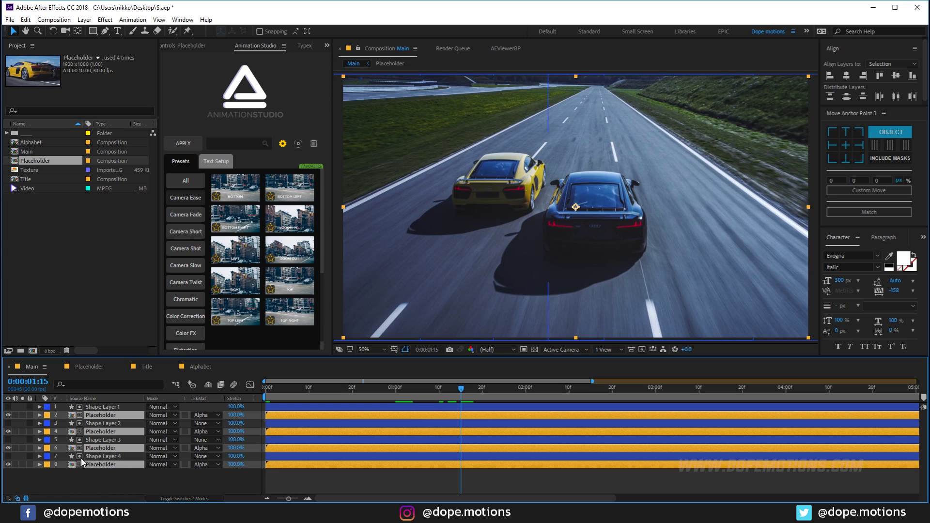
pyautogui.press('p')
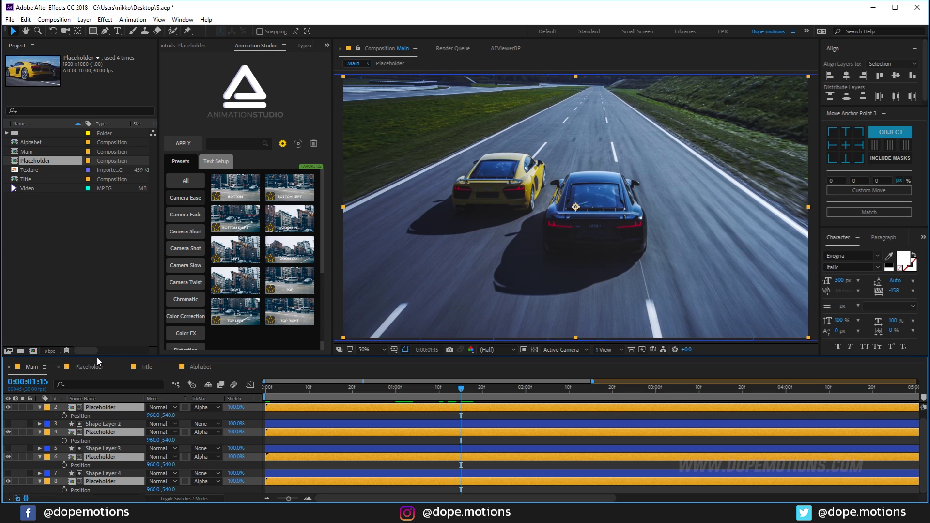
pyautogui.moveTo(97, 359); pyautogui.dragTo(104, 319)
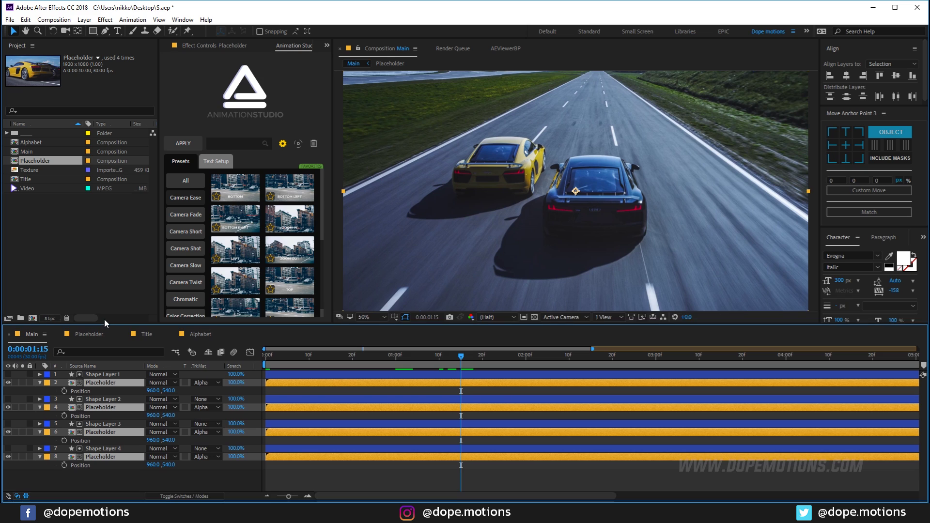
pyautogui.click(64, 387)
# At 0:00:00:00, move the first Placeholder layer off the frame's left side to Position -988, 540
pyautogui.moveTo(449, 353); pyautogui.dragTo(233, 366)
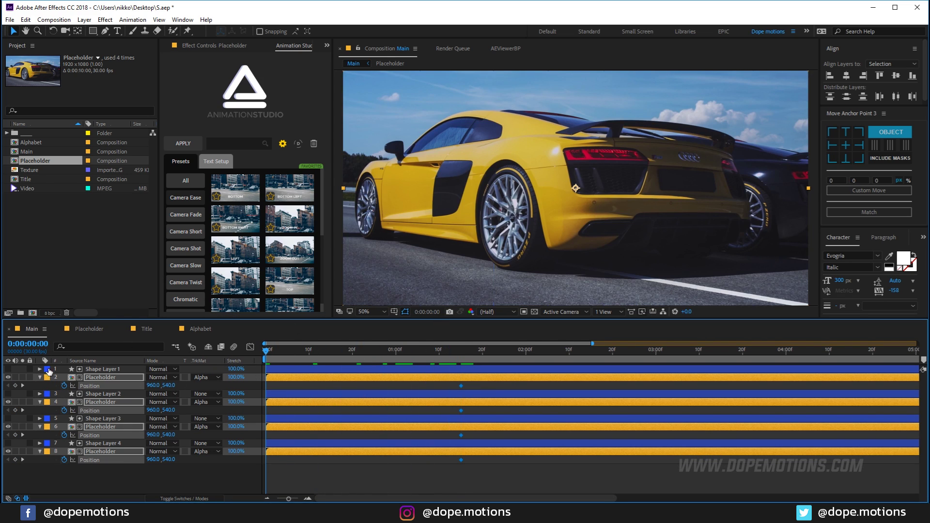
pyautogui.click(335, 477)
pyautogui.click(110, 378)
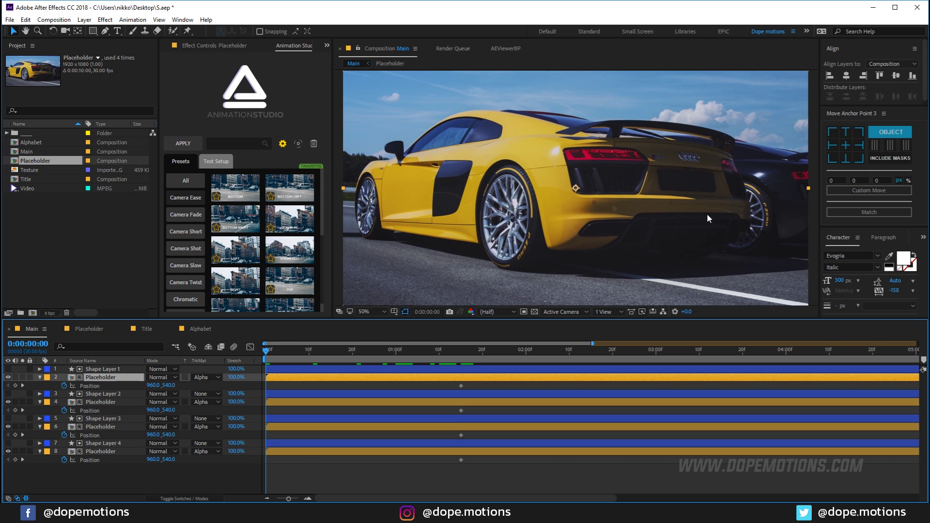
pyautogui.press(',')
pyautogui.moveTo(539, 213); pyautogui.dragTo(308, 216)
pyautogui.moveTo(424, 213); pyautogui.dragTo(418, 213)
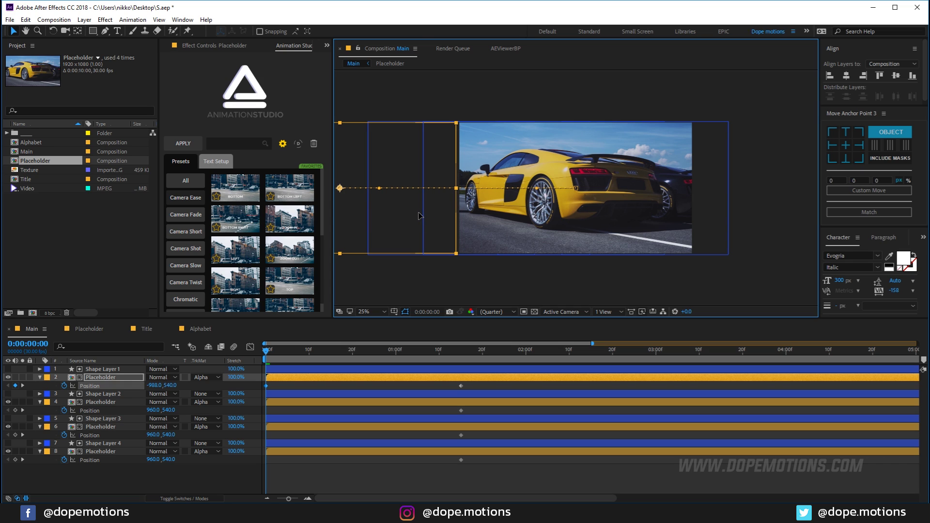
# At 0:00:00:00, move the second Placeholder below the frame to 960, 1640 and the third off its right side to 2908, 540
pyautogui.click(100, 402)
pyautogui.moveTo(578, 217); pyautogui.dragTo(577, 349)
pyautogui.click(112, 428)
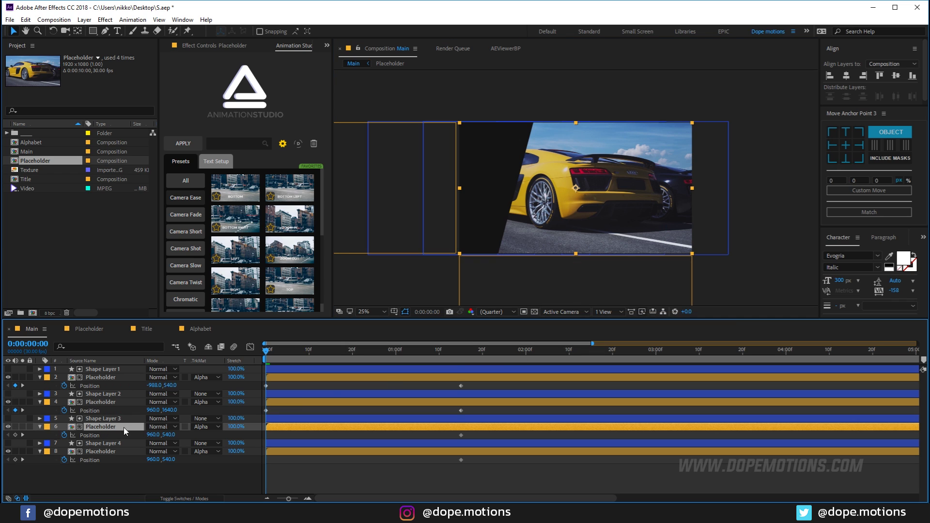
pyautogui.moveTo(583, 220); pyautogui.dragTo(819, 220)
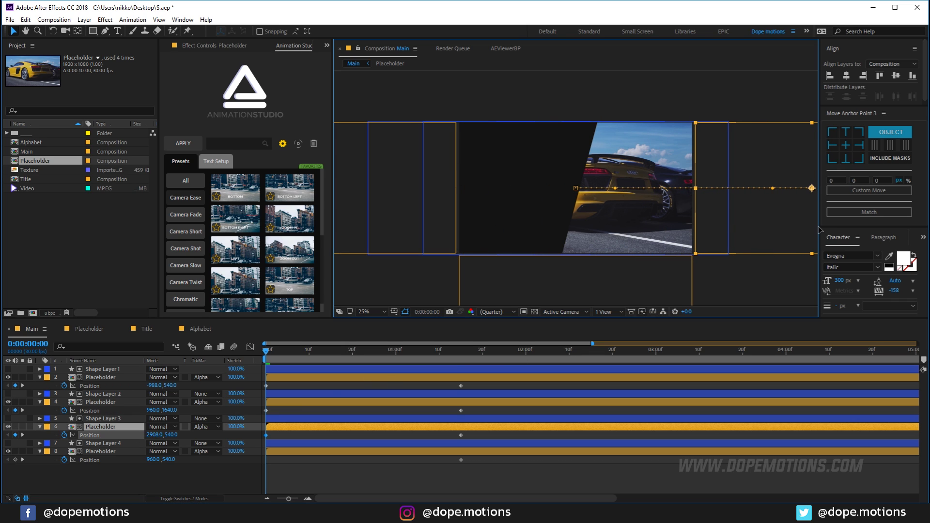
pyautogui.click(102, 444)
pyautogui.moveTo(558, 254); pyautogui.dragTo(564, 96)
pyautogui.moveTo(273, 350); pyautogui.dragTo(433, 378)
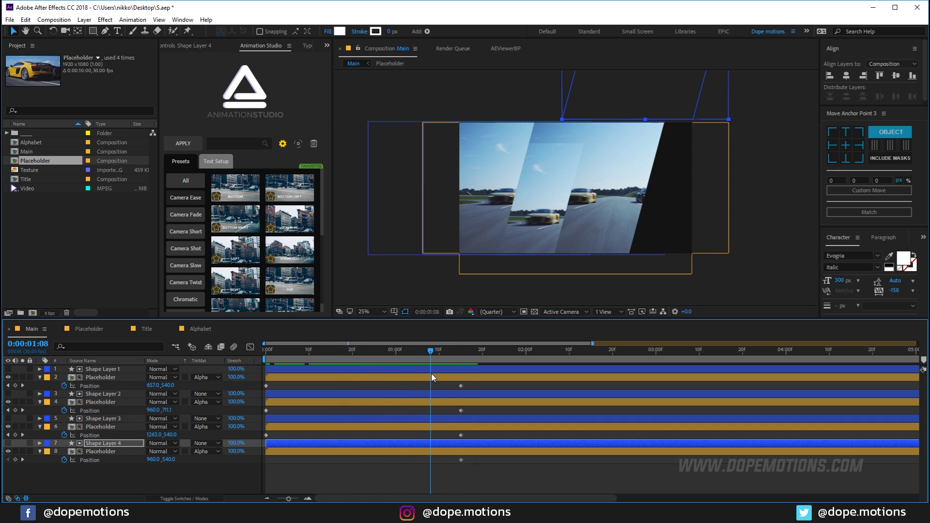
pyautogui.click(339, 481)
pyautogui.moveTo(292, 356); pyautogui.dragTo(269, 359)
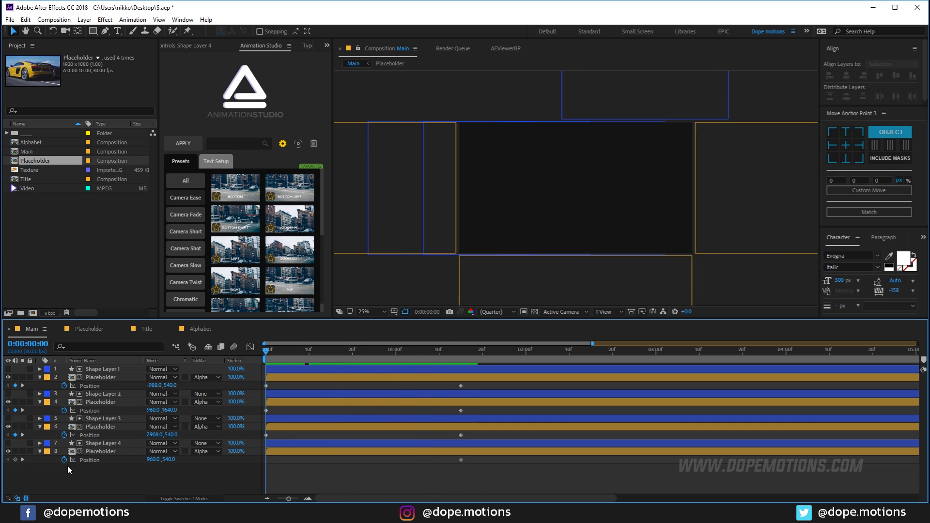
pyautogui.click(92, 453)
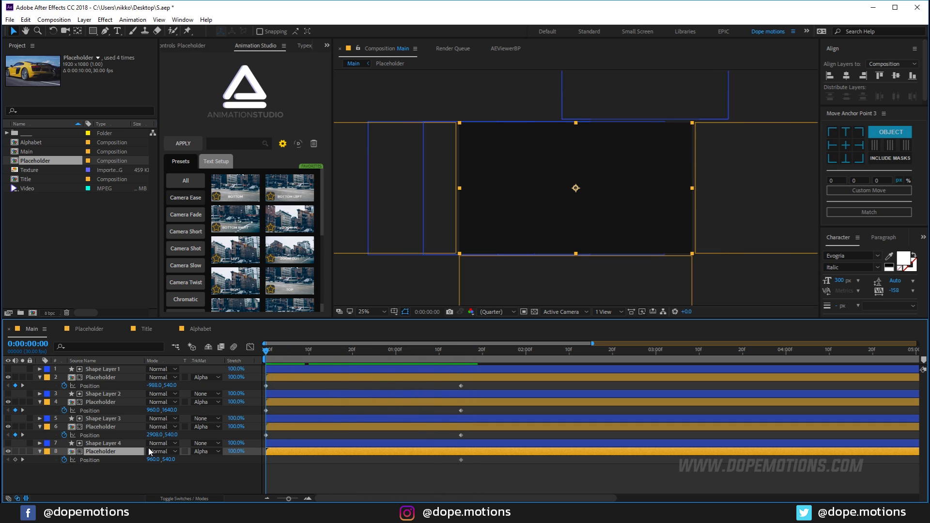
pyautogui.click(95, 444)
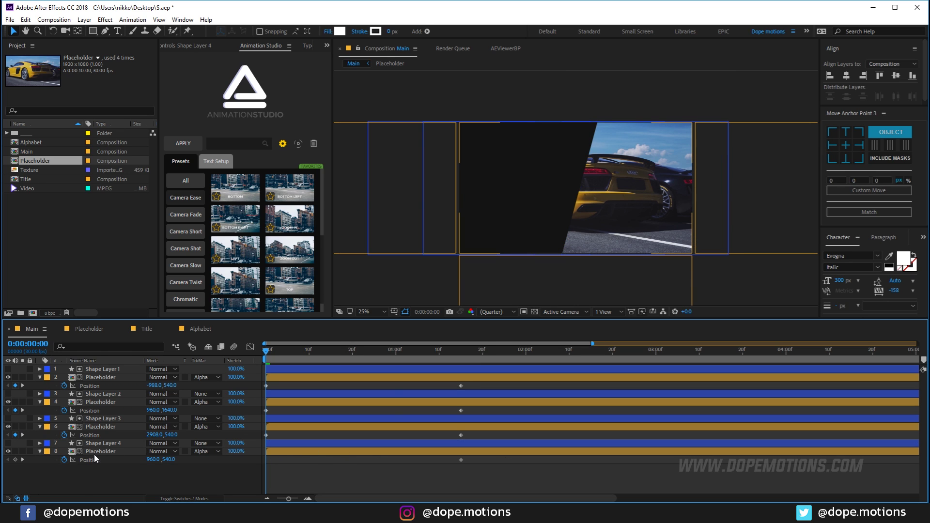
# At 0:00:00:00, move the fourth Placeholder layer off the frame's right side to Position 2908, 540
pyautogui.click(95, 451)
pyautogui.moveTo(576, 227); pyautogui.dragTo(825, 227)
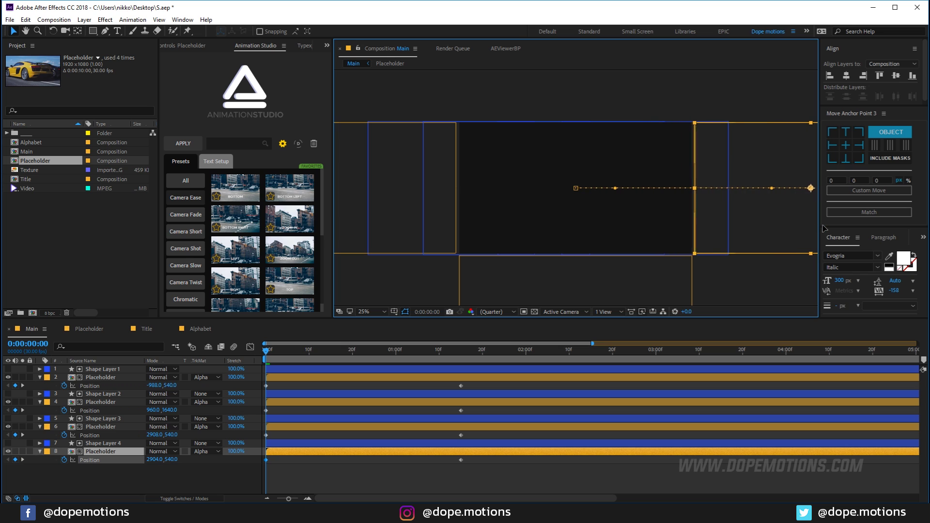
pyautogui.click(300, 480)
pyautogui.moveTo(270, 353); pyautogui.dragTo(261, 399)
pyautogui.click(279, 428)
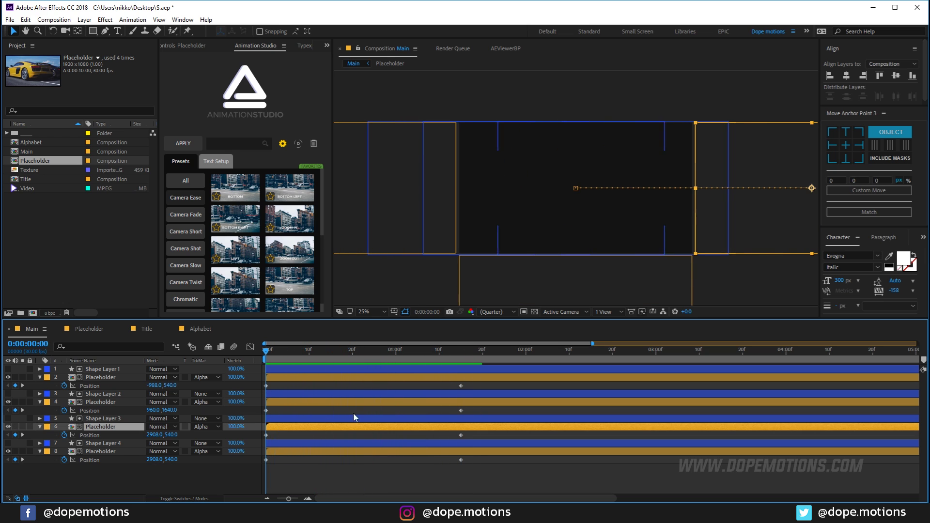
# Replace the fourth Placeholder's start keyframe by moving the layer above the frame to Position 960, -568, and scrub through the animation
pyautogui.click(131, 453)
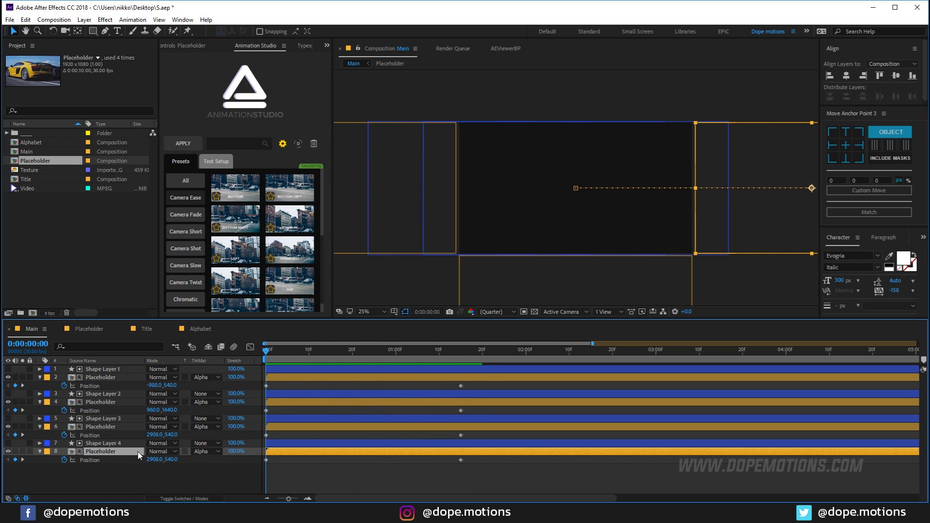
pyautogui.moveTo(285, 477); pyautogui.dragTo(259, 462)
pyautogui.press('Delete')
pyautogui.moveTo(583, 222); pyautogui.dragTo(584, 88)
pyautogui.click(287, 386)
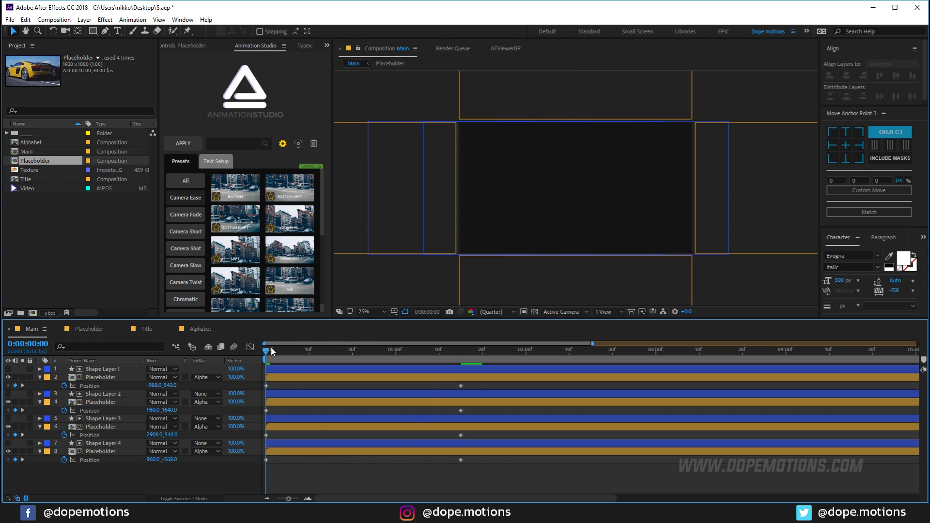
pyautogui.moveTo(266, 351); pyautogui.dragTo(363, 442)
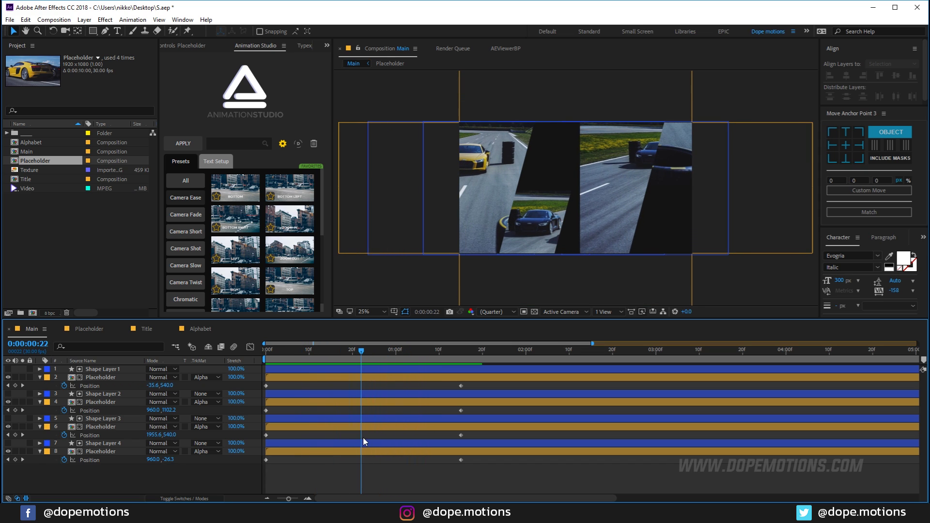
# Delete the start Position keyframes of the third and fourth Placeholder layers
pyautogui.moveTo(277, 446); pyautogui.dragTo(256, 463)
pyautogui.press('Delete')
pyautogui.press('Delete')
pyautogui.click(277, 428)
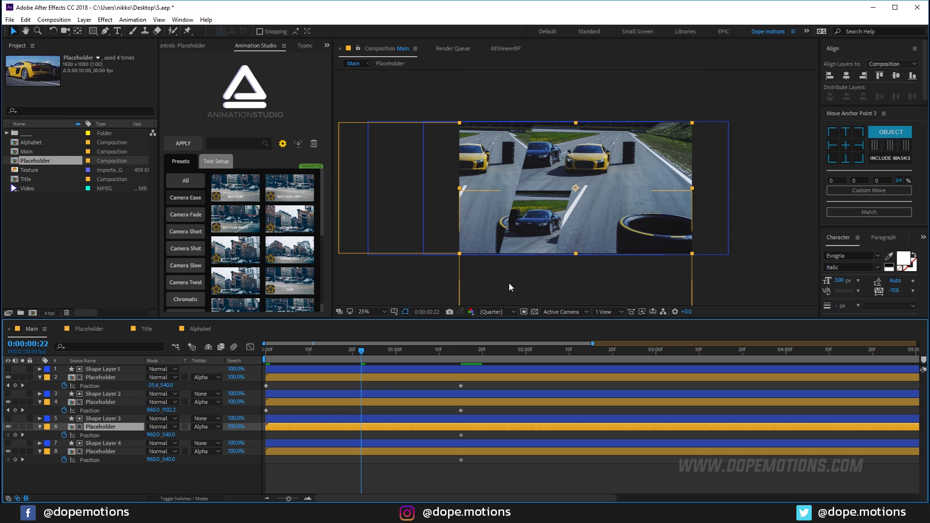
# At 0:00:00:22, move the third Placeholder above the frame to 960, -564 and the fourth off the right side to 2912, 540
pyautogui.moveTo(568, 236); pyautogui.dragTo(570, 102)
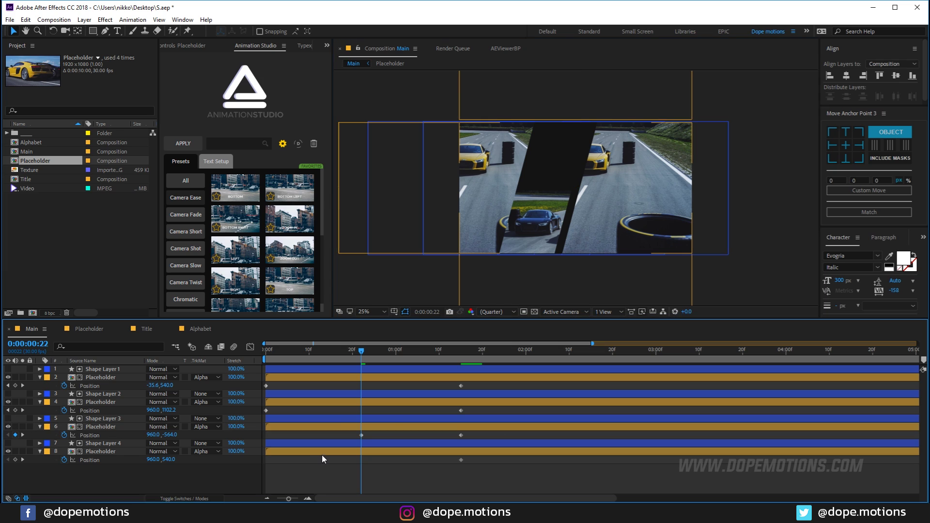
pyautogui.click(309, 454)
pyautogui.moveTo(587, 208); pyautogui.dragTo(825, 221)
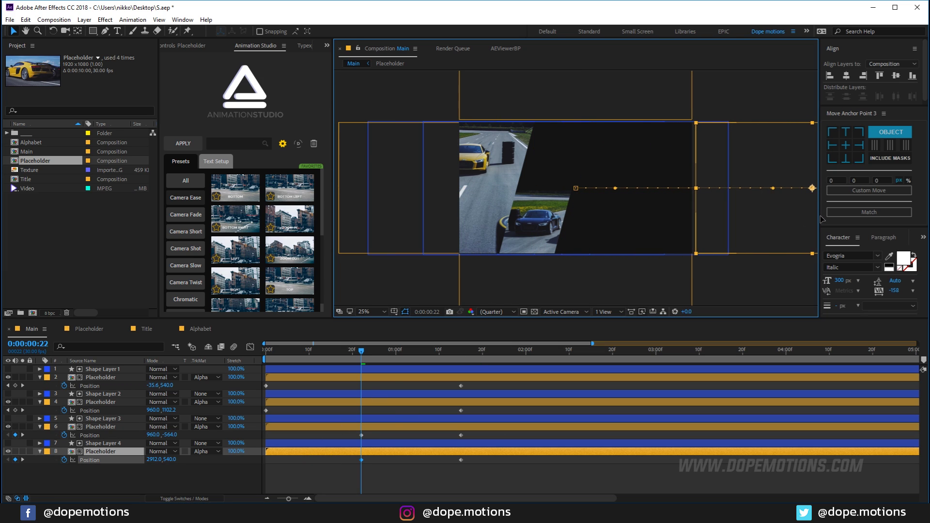
# Shift the two new Position keyframes to the composition start and preview all four slices sliding in
pyautogui.keyDown('shift'); pyautogui.click(361, 435); pyautogui.keyUp('shift')
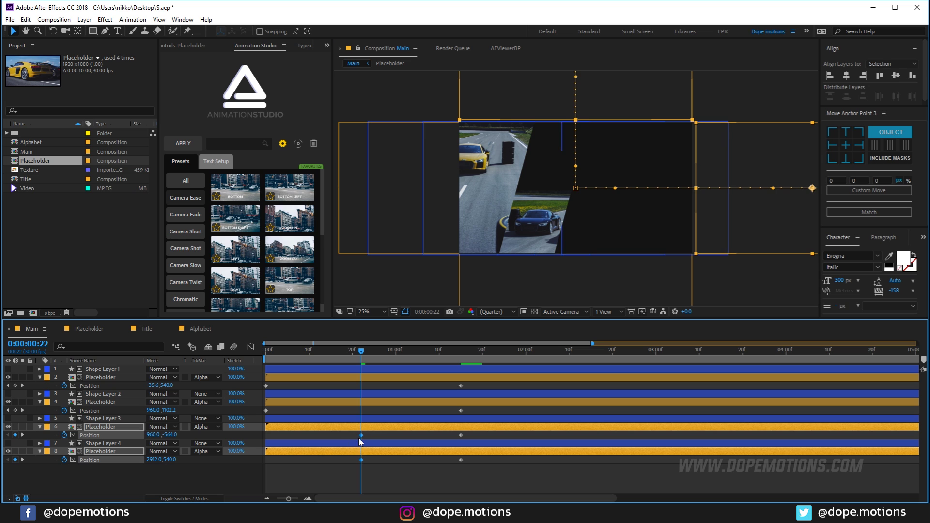
pyautogui.click(276, 469)
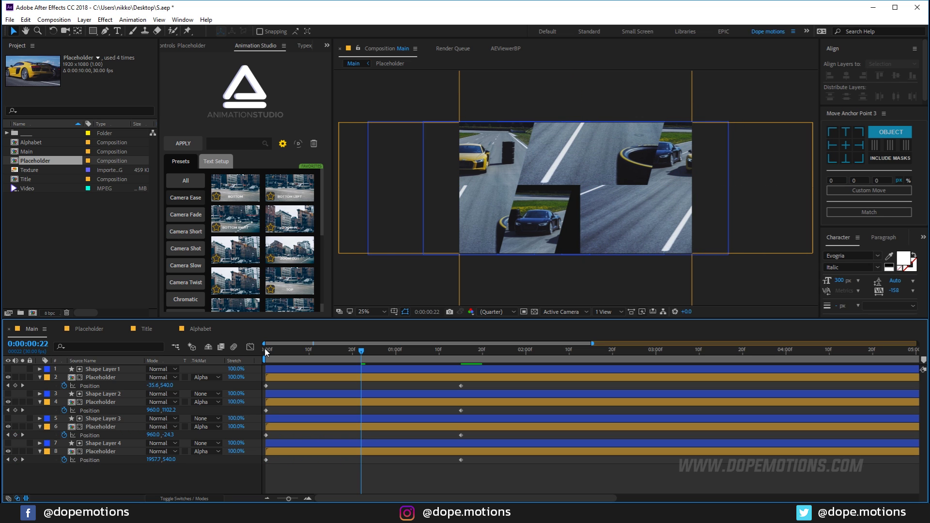
pyautogui.click(280, 353)
pyautogui.press('space')
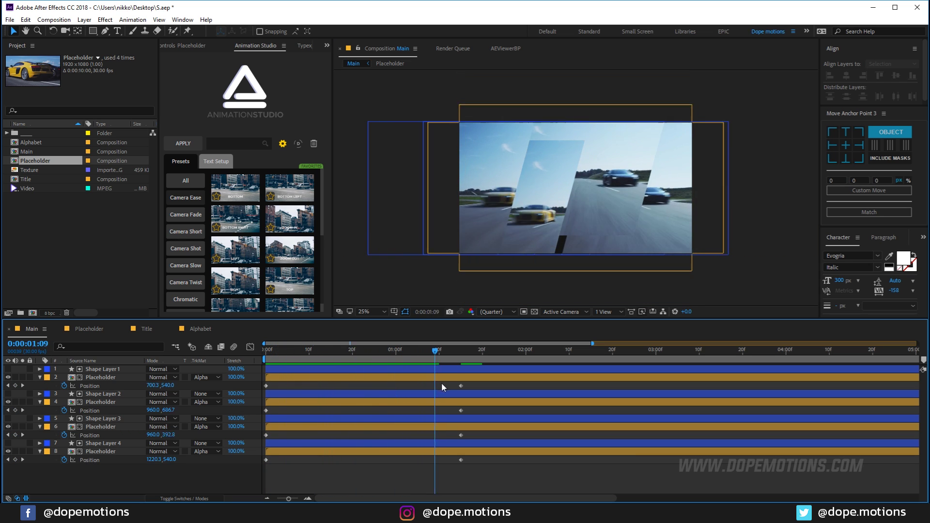
pyautogui.press('space')
pyautogui.press('space')
# Apply Easy Ease to all Position keyframes of the four Placeholder layers and show them in the Graph Editor
pyautogui.moveTo(480, 387); pyautogui.dragTo(254, 481)
pyautogui.press('F9')
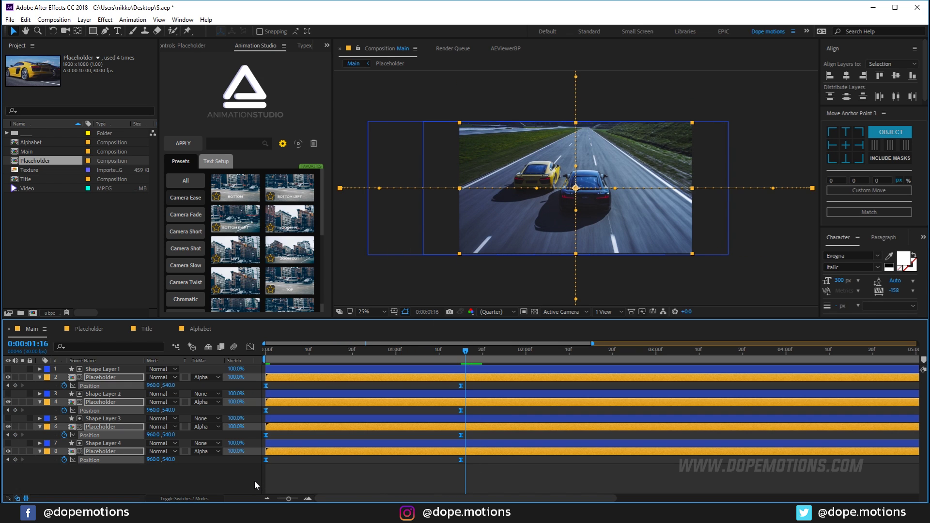
pyautogui.click(251, 349)
# In the speed graph, lengthen the end keyframes' ease handles and shorten the start keyframes' handles for an early speed peak
pyautogui.moveTo(494, 440); pyautogui.dragTo(434, 486)
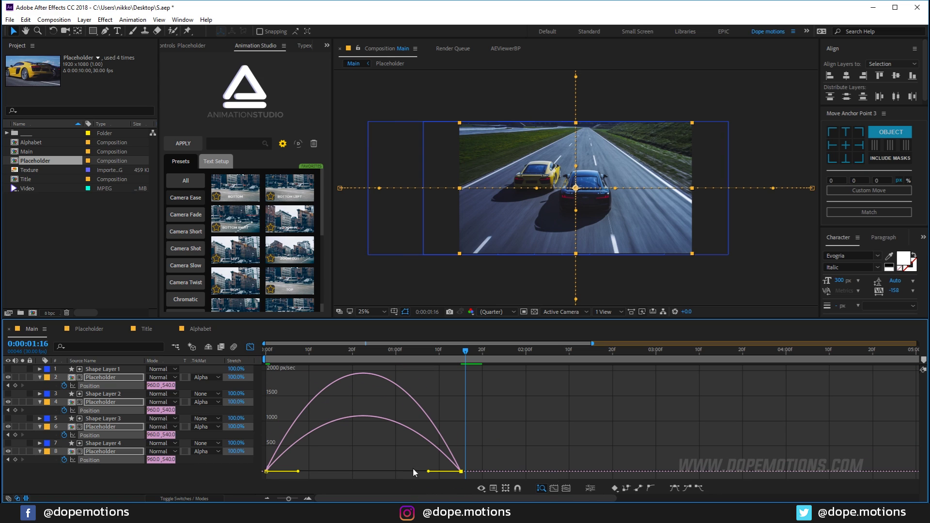
pyautogui.rightClick(498, 403)
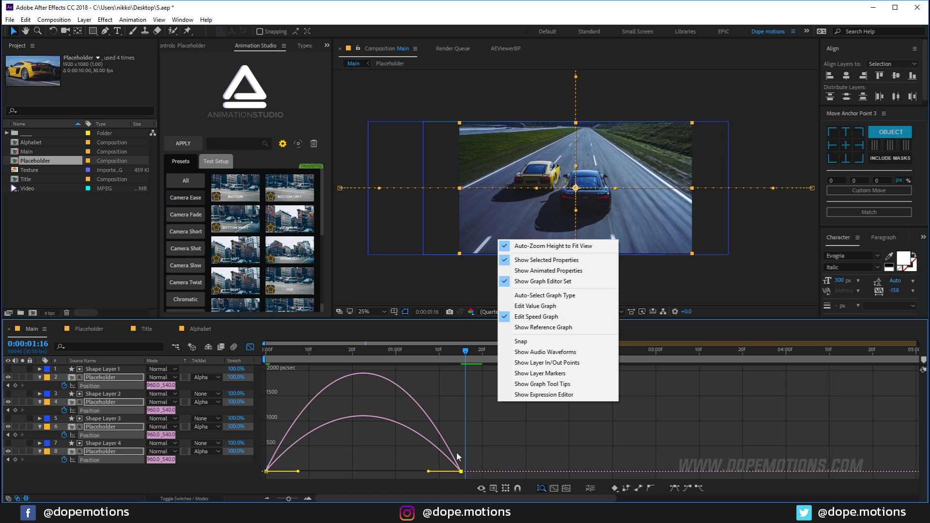
pyautogui.click(451, 466)
pyautogui.moveTo(428, 473); pyautogui.dragTo(363, 472)
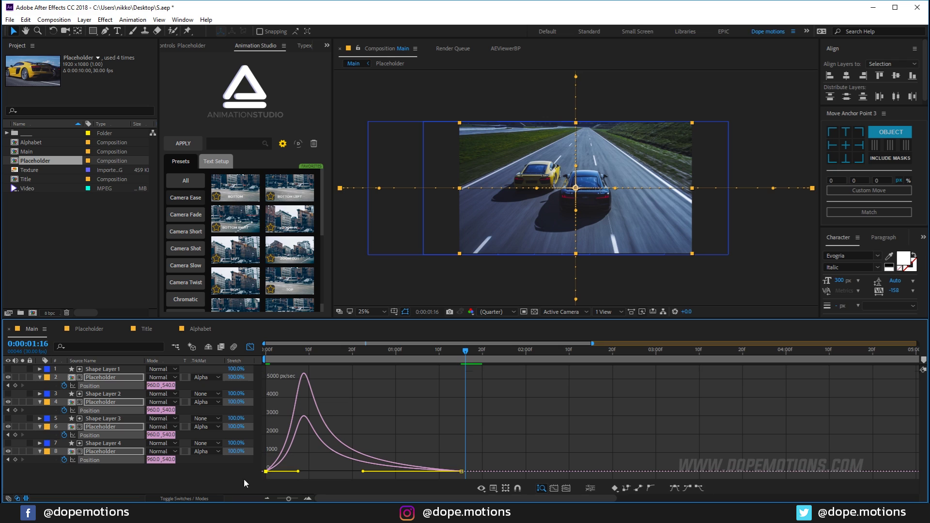
pyautogui.moveTo(298, 476); pyautogui.dragTo(285, 473)
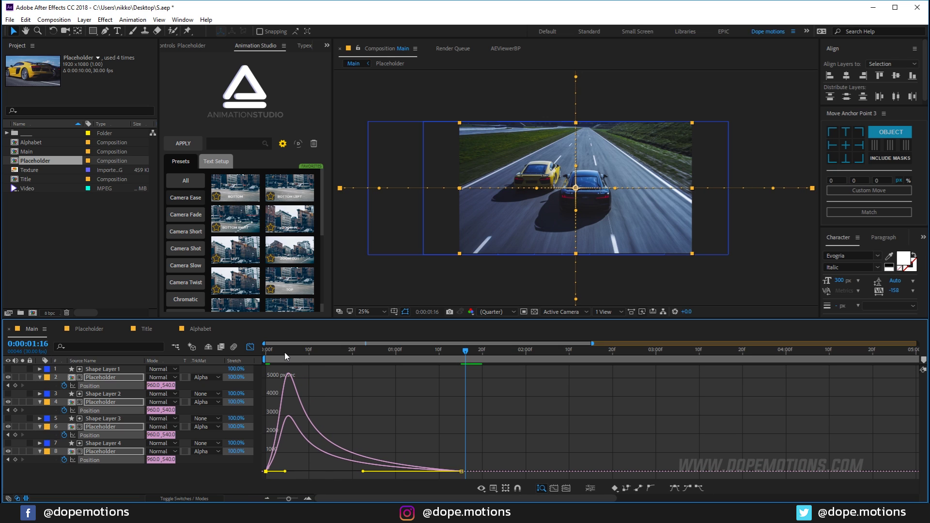
# Play the eased slice animation from the composition start
pyautogui.press('Home')
pyautogui.press('space')
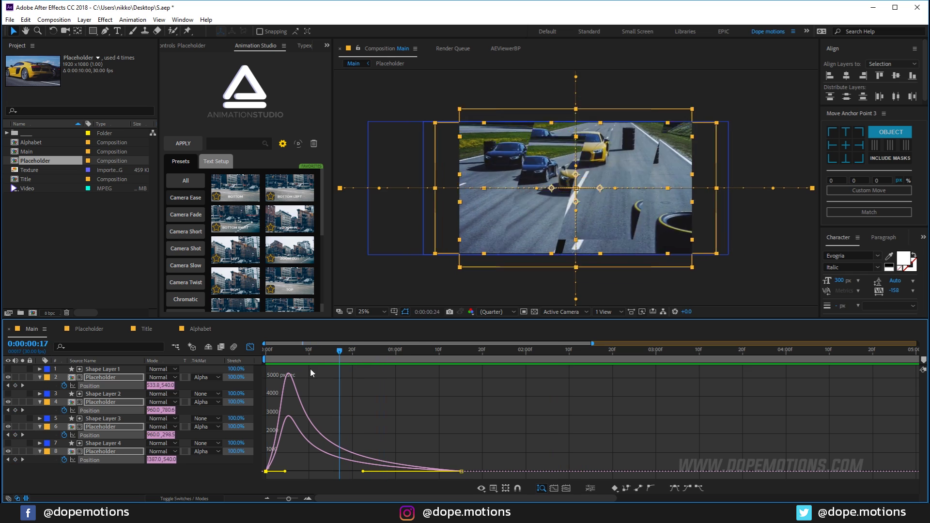
pyautogui.press('space')
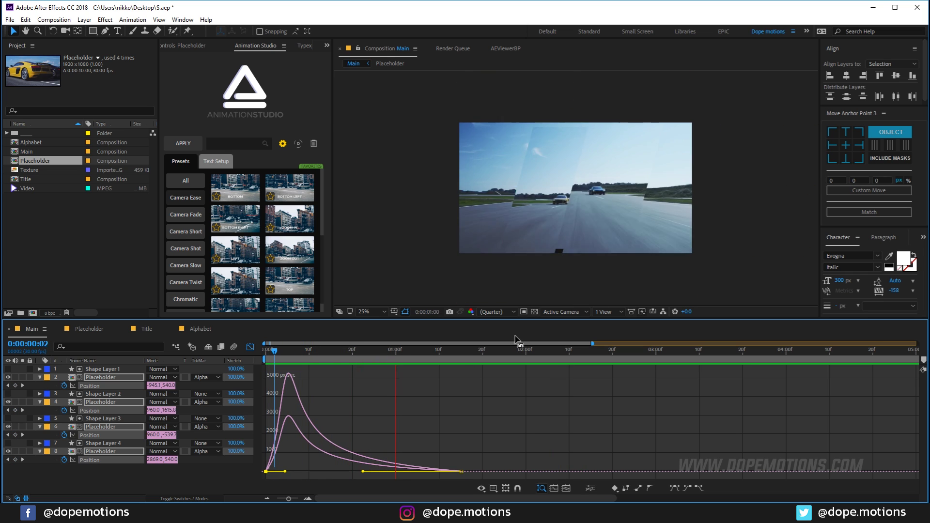
pyautogui.click(370, 349)
# Close the Graph Editor, collapse the properties of all layers and clear the selection
pyautogui.click(250, 347)
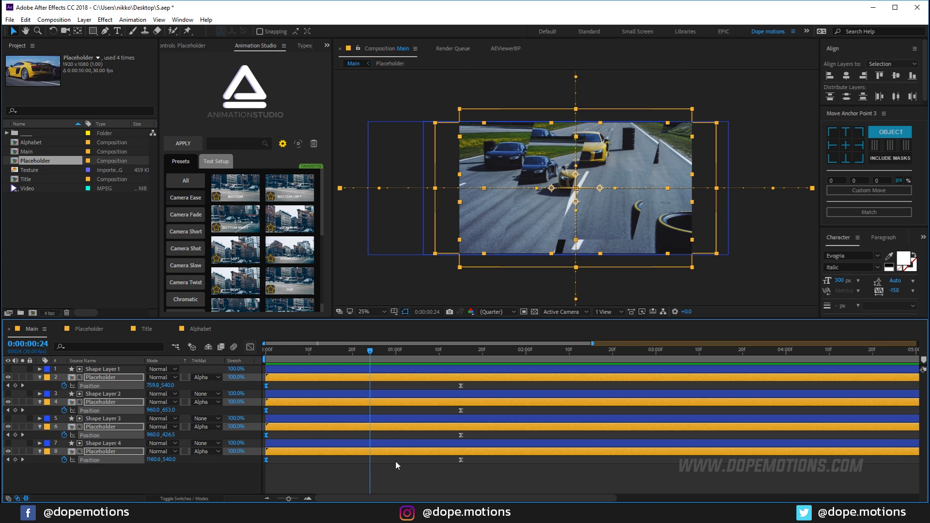
pyautogui.hotkey('ctrl', 'a')
pyautogui.press('u')
pyautogui.click(146, 462)
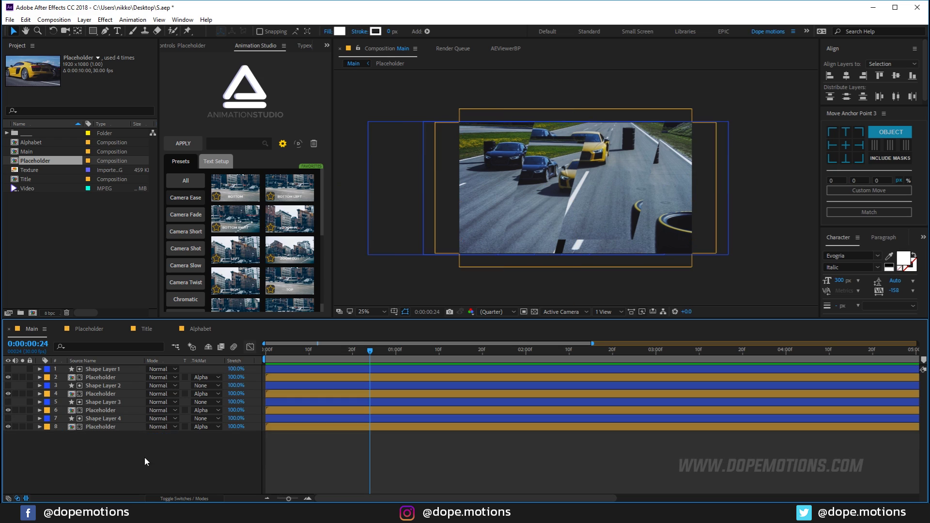
# Pre-compose Shape Layer 1 and the Placeholder below it into a composition named 01
pyautogui.moveTo(388, 356); pyautogui.dragTo(490, 357)
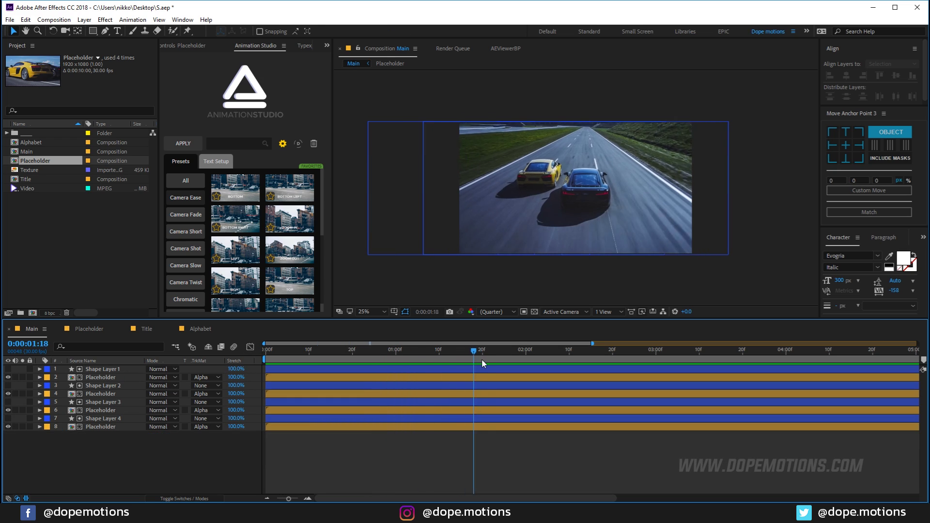
pyautogui.click(106, 369)
pyautogui.keyDown('shift'); pyautogui.click(98, 377); pyautogui.keyUp('shift')
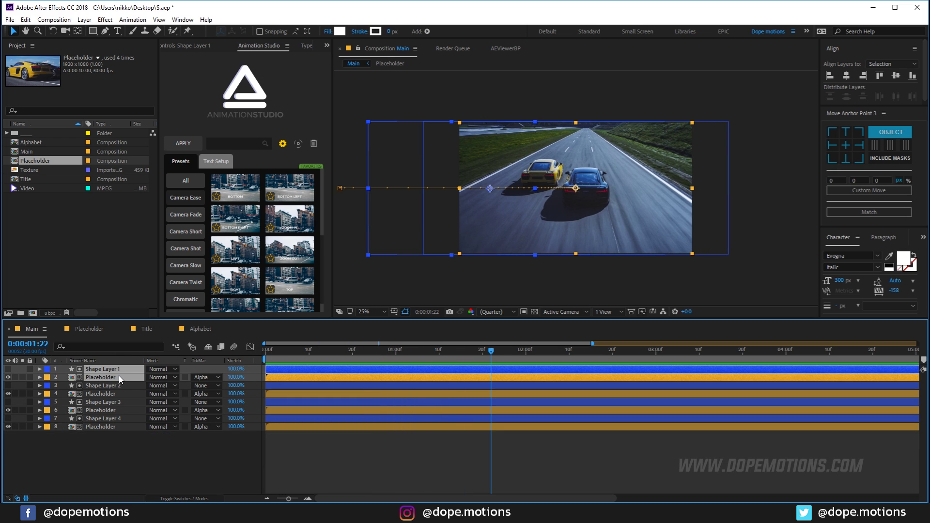
pyautogui.hotkey('ctrl', 'shift', 'c')
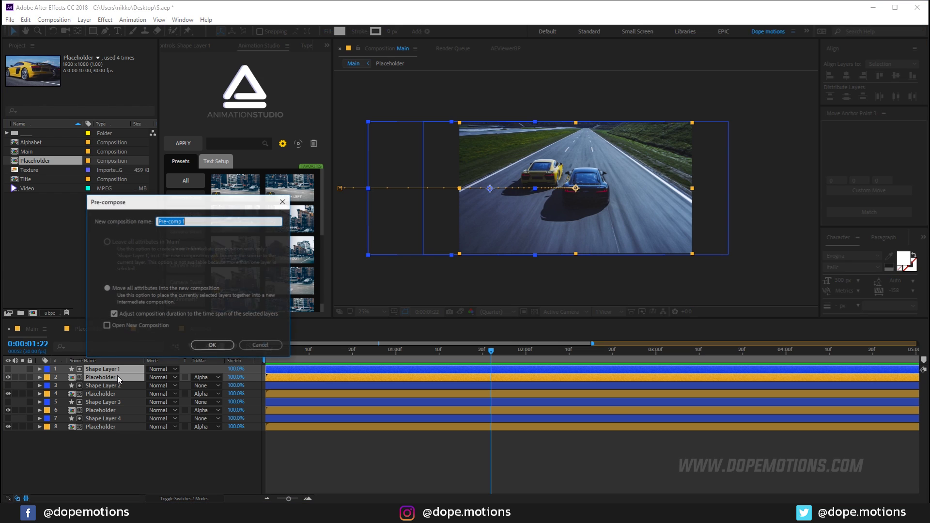
pyautogui.write('01')
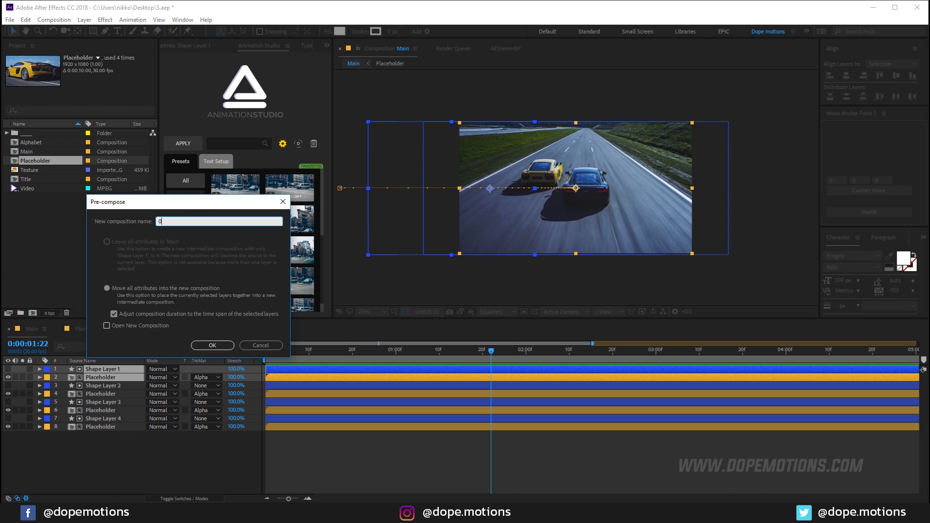
pyautogui.press('Return')
# Pre-compose Shape Layer 2 and the Placeholder below it into a composition named 02
pyautogui.click(110, 377)
pyautogui.keyDown('ctrl'); pyautogui.click(106, 386); pyautogui.keyUp('ctrl')
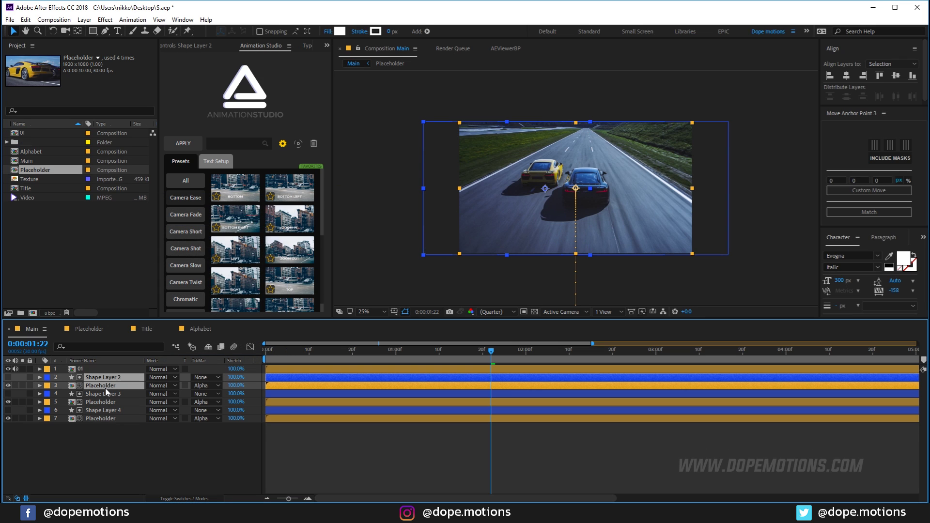
pyautogui.hotkey('ctrl', 'shift', 'c')
pyautogui.write('02')
pyautogui.press('Return')
# Pre-compose Shape Layer 3 and the Placeholder below it into a composition named 03
pyautogui.click(105, 388)
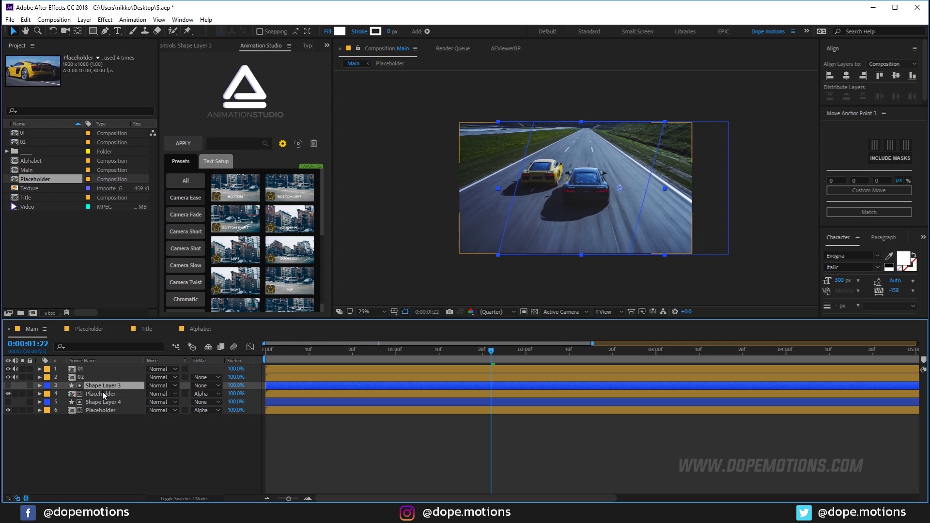
pyautogui.keyDown('ctrl'); pyautogui.click(103, 395); pyautogui.keyUp('ctrl')
pyautogui.hotkey('ctrl', 'shift', 'c')
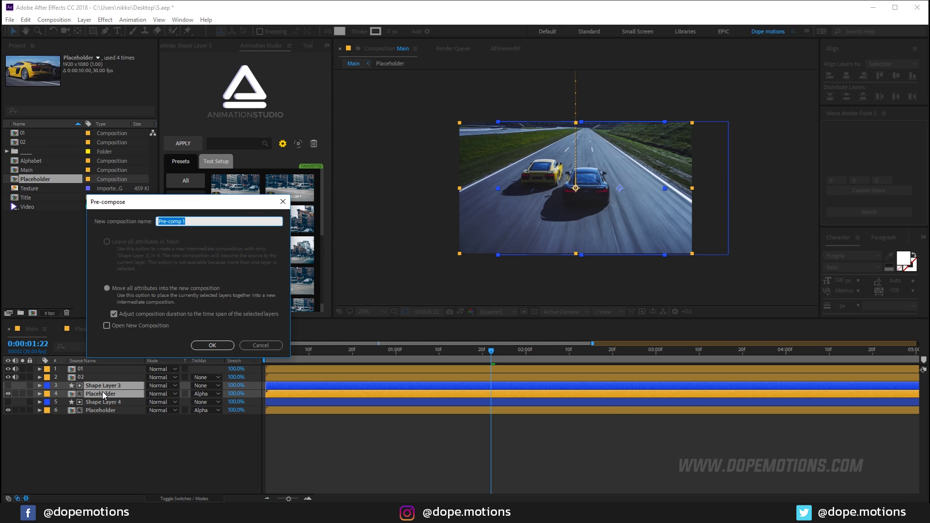
pyautogui.write('03')
pyautogui.press('Return')
# Pre-compose Shape Layer 4 and the last Placeholder into a composition named 04, then scrub through the result
pyautogui.moveTo(111, 408)
pyautogui.mouseDown()
pyautogui.moveTo(114, 396)
pyautogui.moveTo(106, 399)
pyautogui.mouseUp()
pyautogui.hotkey('ctrl', 'shift', 'c')
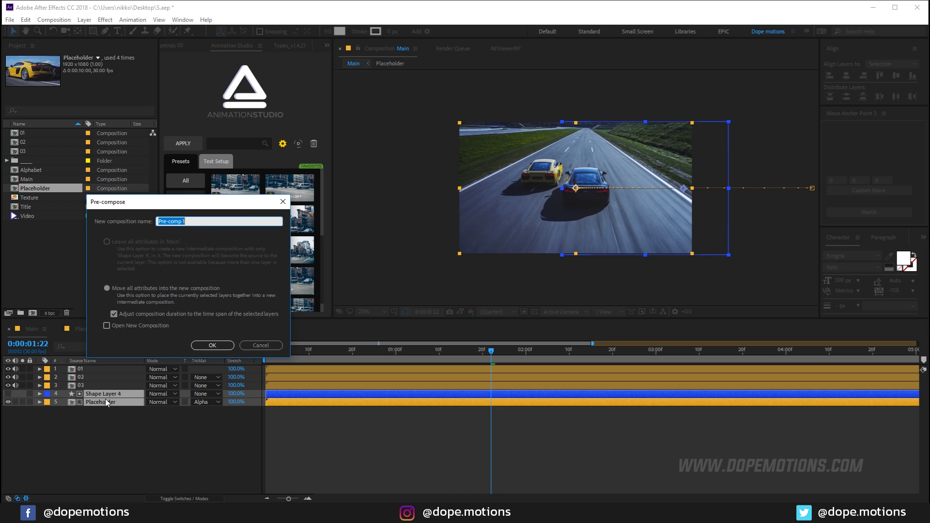
pyautogui.press('Return')
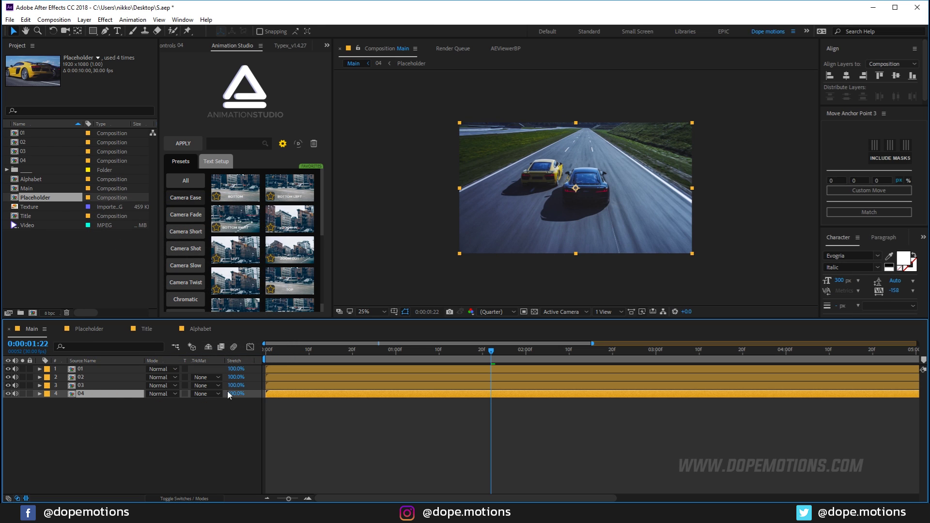
pyautogui.moveTo(304, 350); pyautogui.dragTo(482, 350)
pyautogui.click(103, 448)
# In the Placeholder composition, add the Alphabet composition above the Video layer and open Alphabet for editing
pyautogui.click(87, 330)
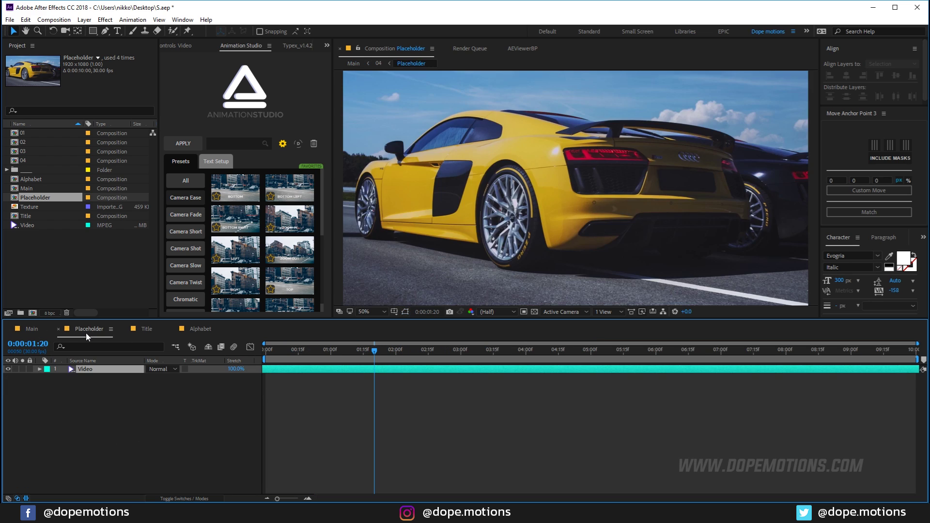
pyautogui.moveTo(114, 319); pyautogui.dragTo(112, 382)
pyautogui.click(111, 460)
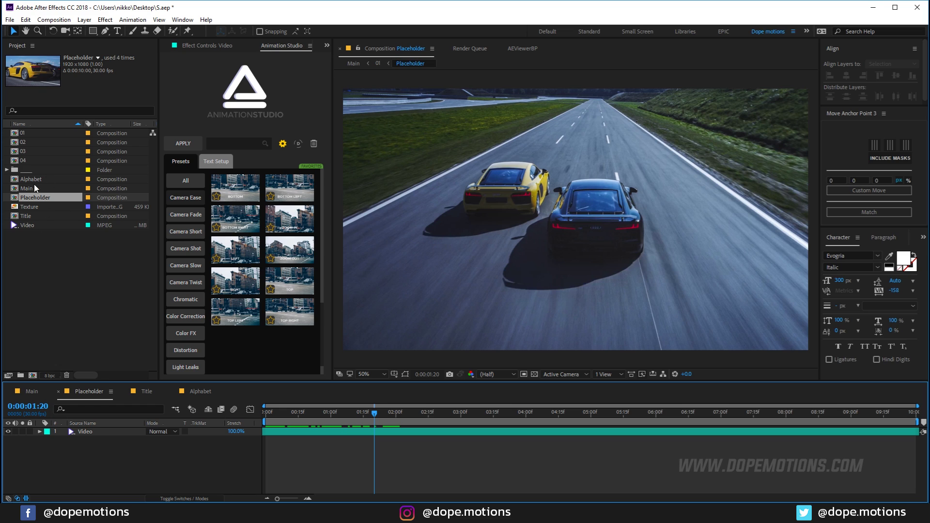
pyautogui.moveTo(30, 178); pyautogui.dragTo(85, 429)
pyautogui.doubleClick(89, 432)
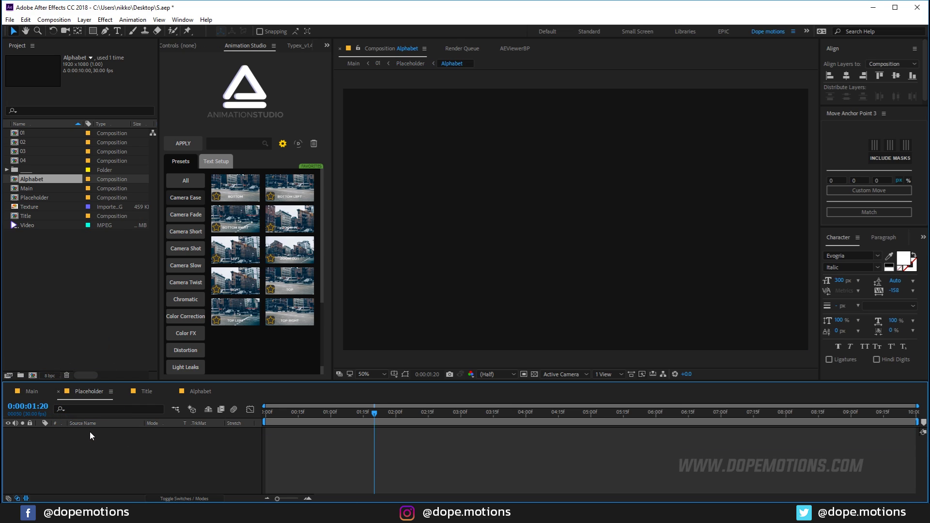
# Add a text layer with the letter "S" to the Alphabet composition using the current 300 px Evogria Italic style
pyautogui.click(115, 33)
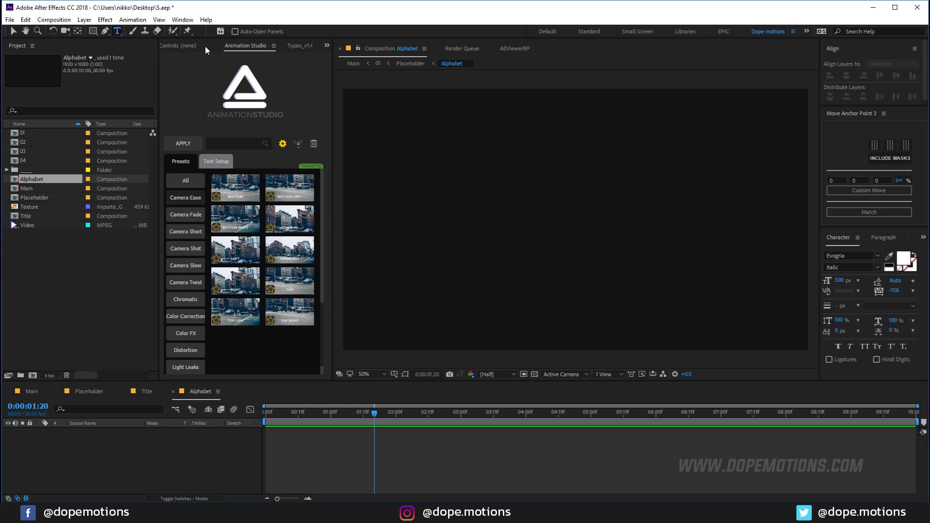
pyautogui.click(527, 212)
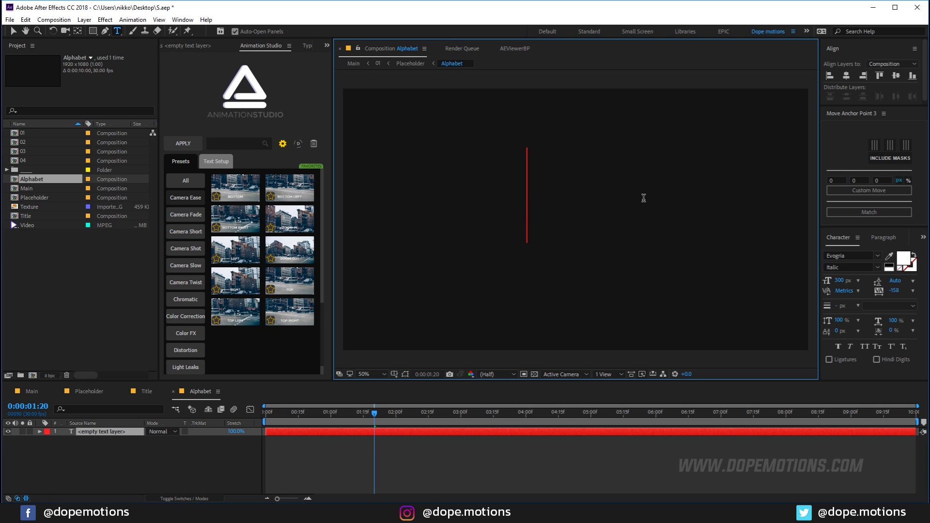
pyautogui.write('S')
pyautogui.click(13, 31)
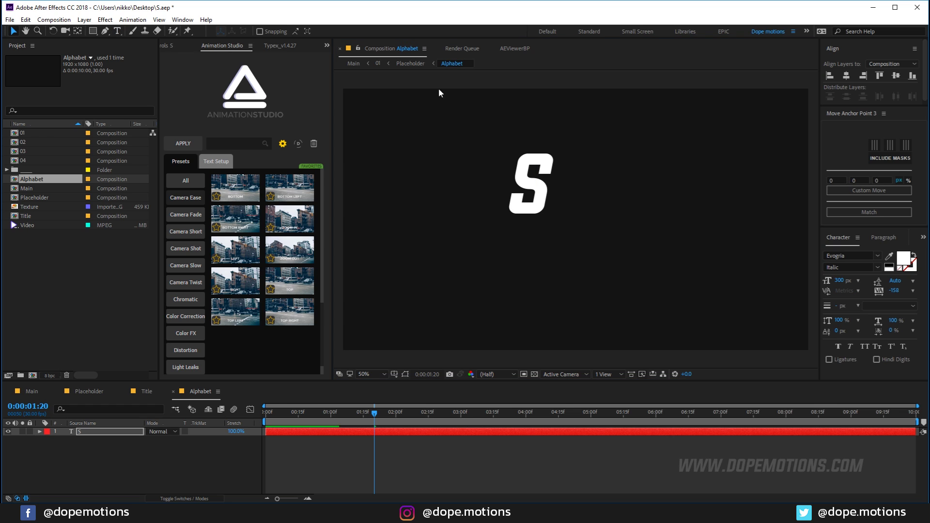
# Centre the S text layer horizontally and vertically in the composition
pyautogui.moveTo(541, 195); pyautogui.dragTo(586, 228)
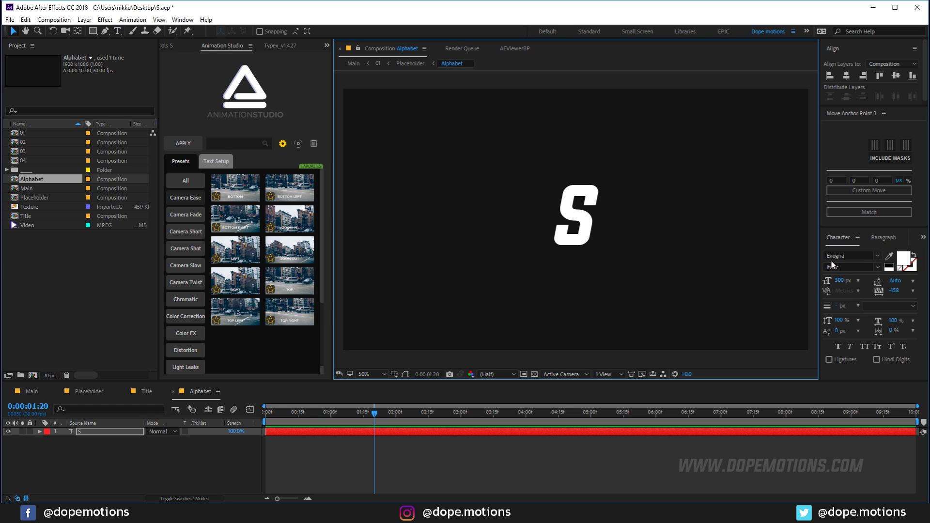
pyautogui.click(105, 433)
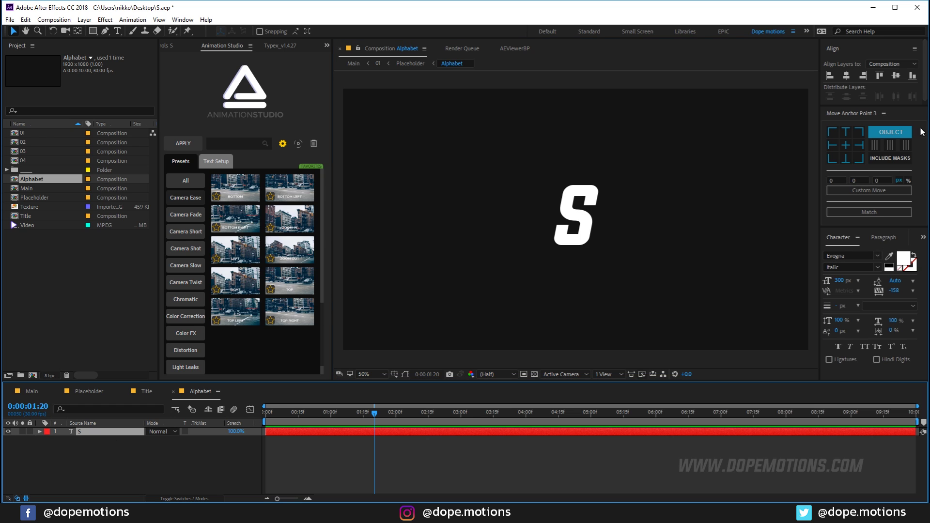
pyautogui.click(848, 76)
pyautogui.click(897, 75)
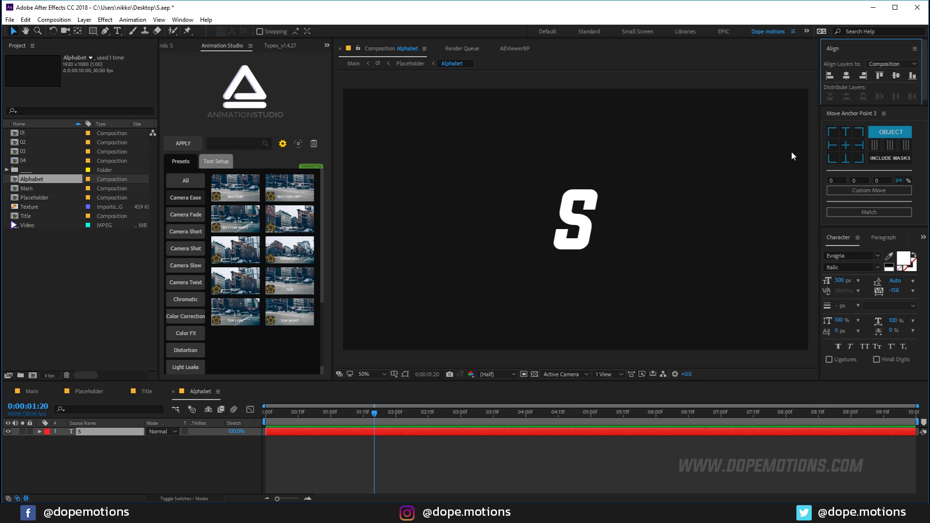
# Place the Texture image beneath the S text layer and scale it to 32%
pyautogui.click(32, 208)
pyautogui.moveTo(80, 408); pyautogui.dragTo(83, 440)
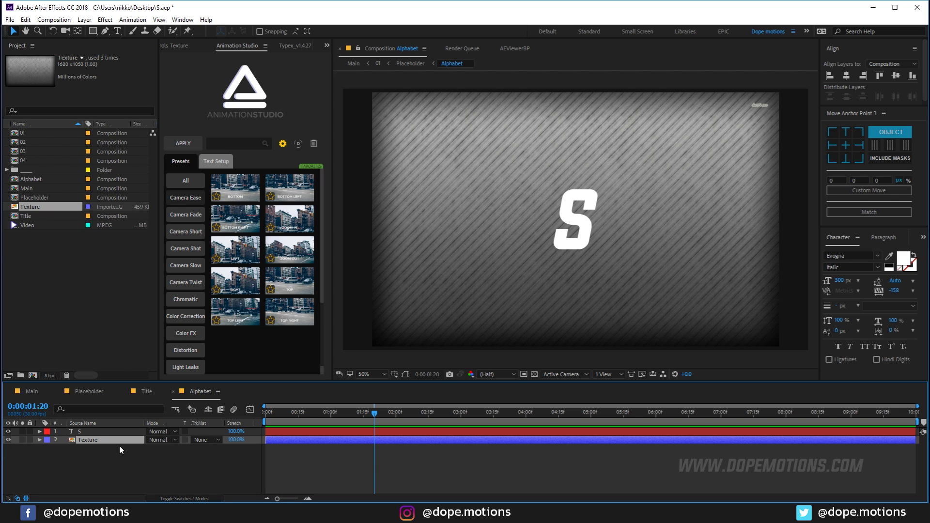
pyautogui.press('s')
pyautogui.moveTo(160, 448); pyautogui.dragTo(154, 458)
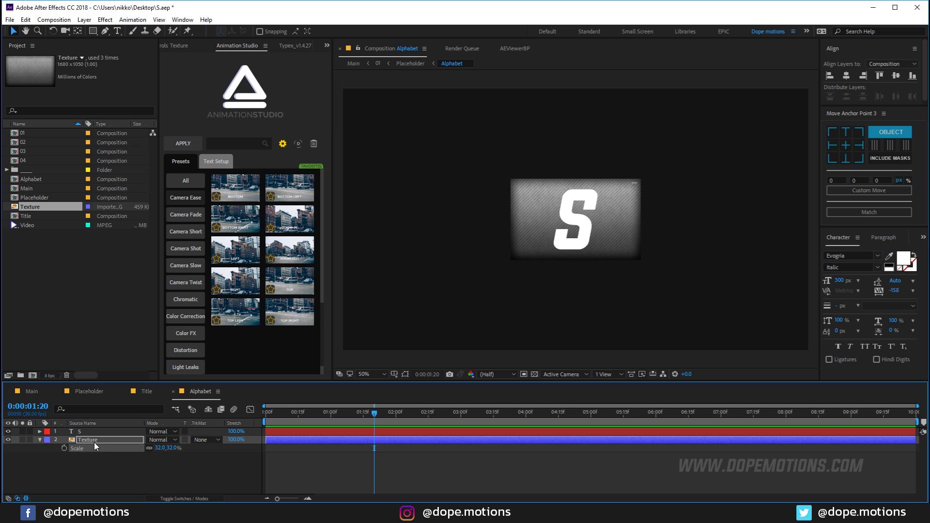
# Set the Texture layer's track matte to Alpha Matte "S" and inspect the textured letter
pyautogui.click(205, 441)
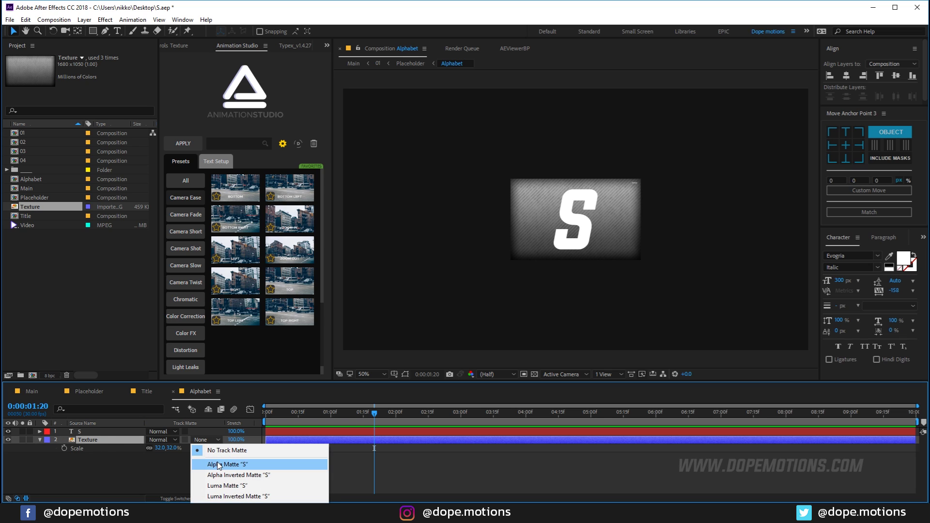
pyautogui.click(222, 464)
pyautogui.press('/')
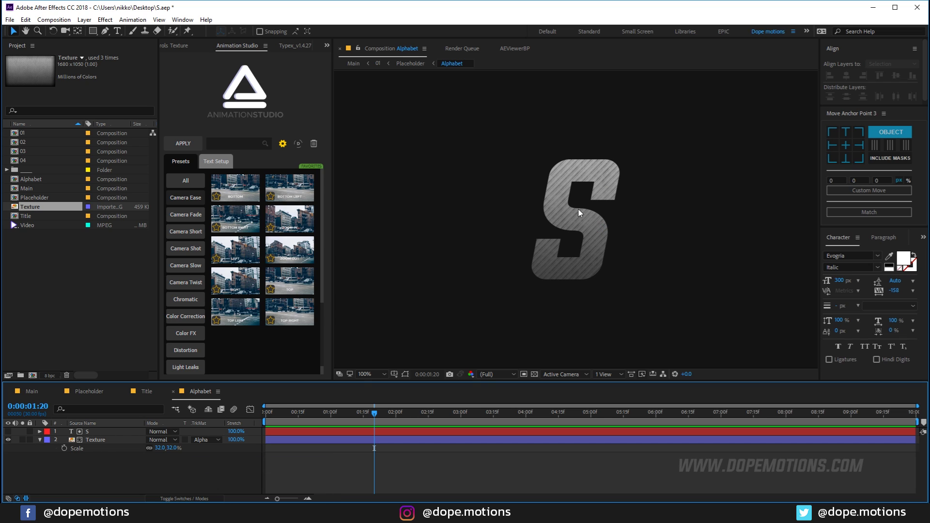
pyautogui.press(',')
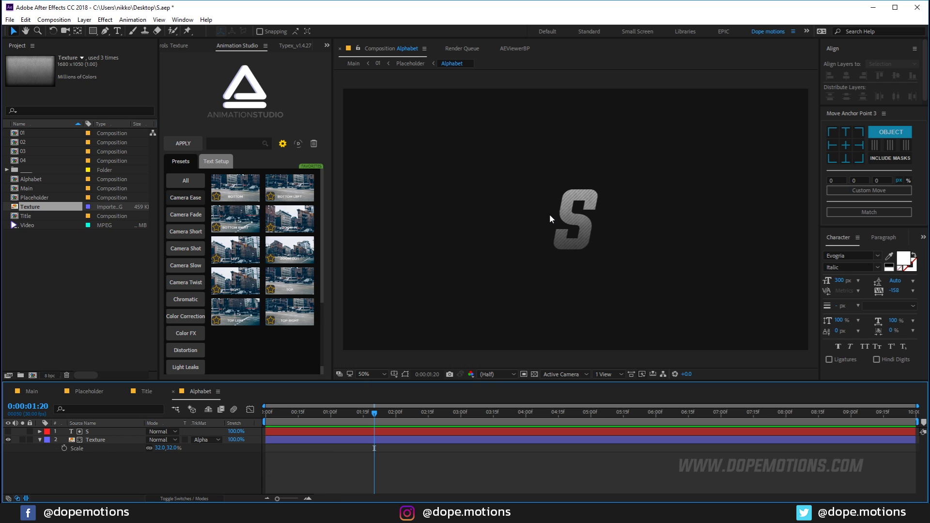
# Apply the Hue/Saturation effect to the Texture layer and enable Colorize
pyautogui.click(91, 440)
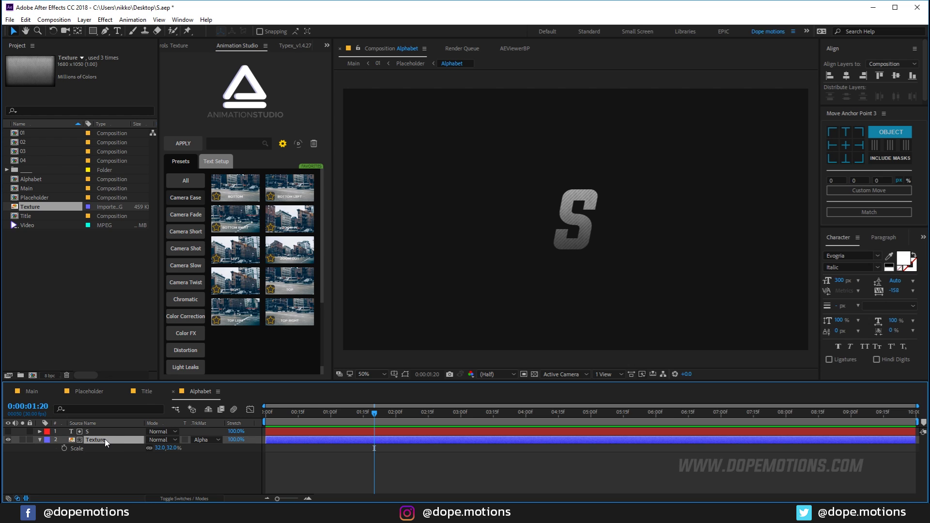
pyautogui.hotkey('ctrl', 'space')
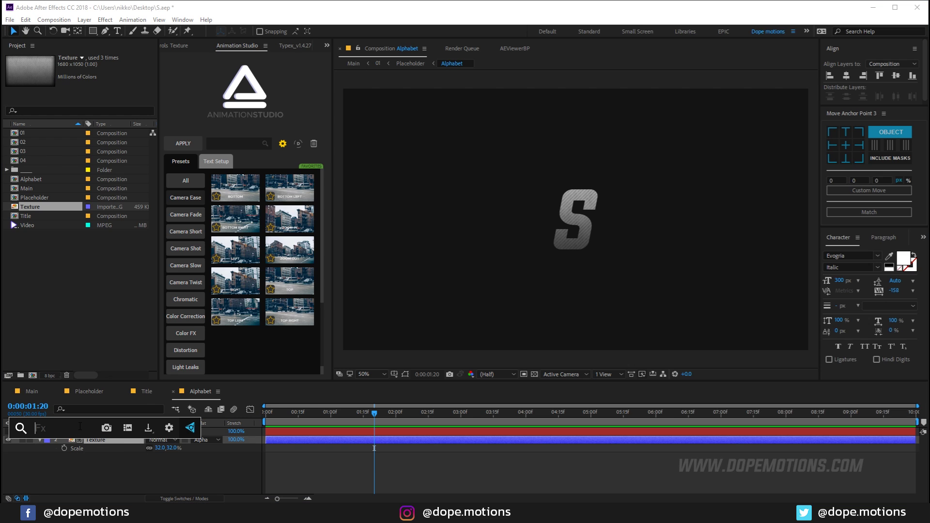
pyautogui.write('hue')
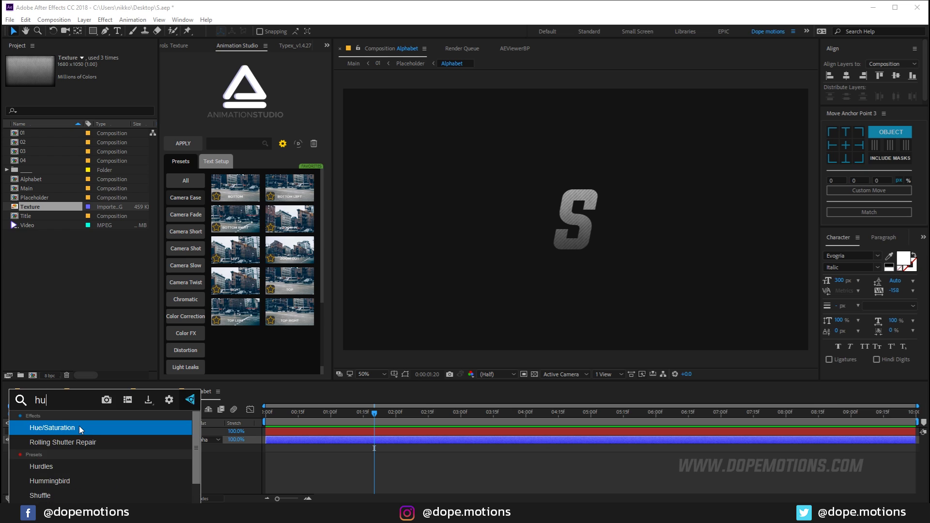
pyautogui.press('Return')
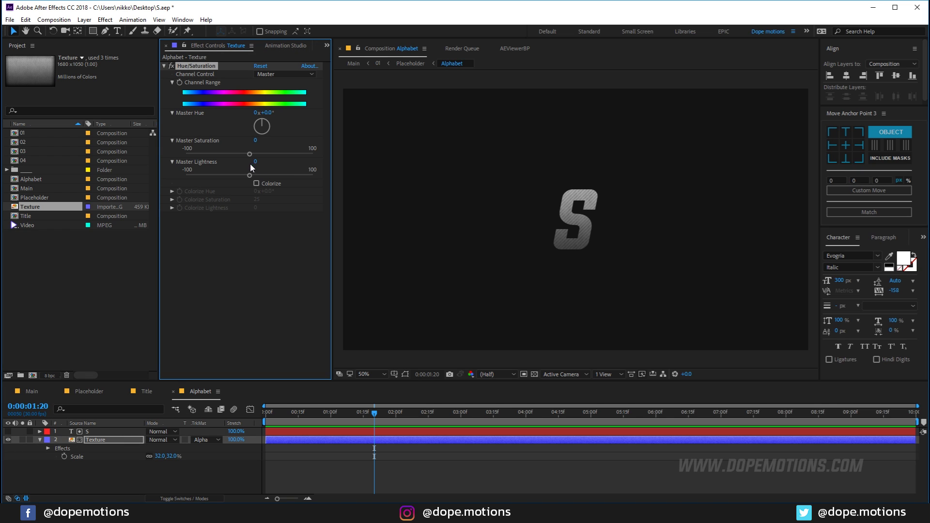
pyautogui.click(256, 183)
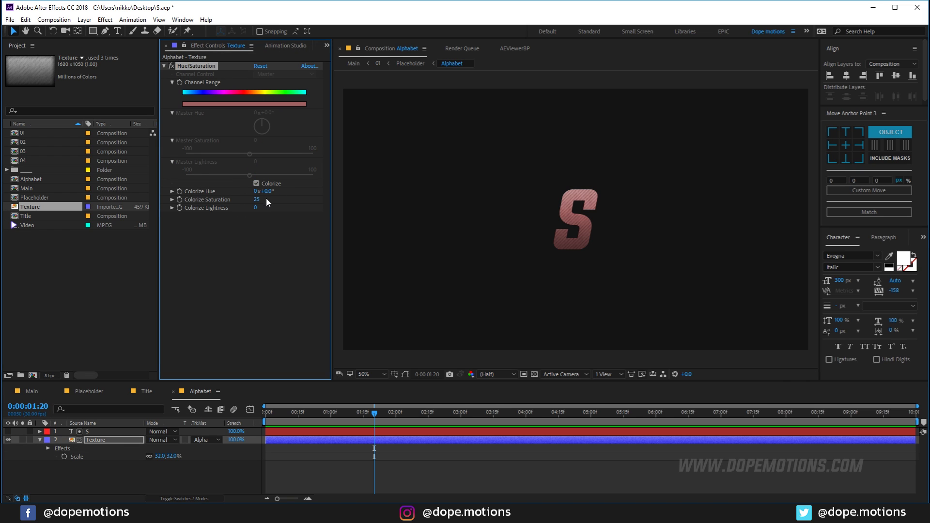
# Tint the texture orange-yellow with Colorize Saturation 100 and Colorize Hue -318°
pyautogui.moveTo(271, 200); pyautogui.dragTo(355, 202)
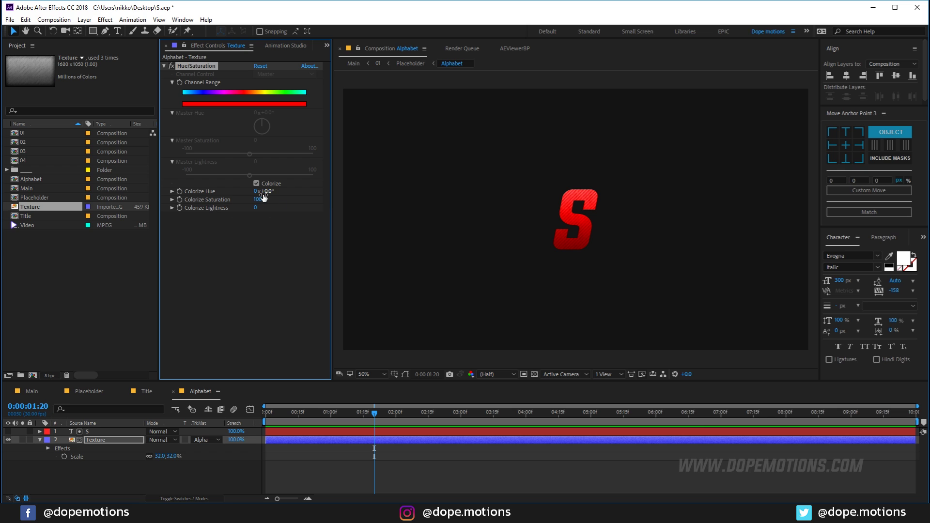
pyautogui.moveTo(263, 191); pyautogui.dragTo(128, 212)
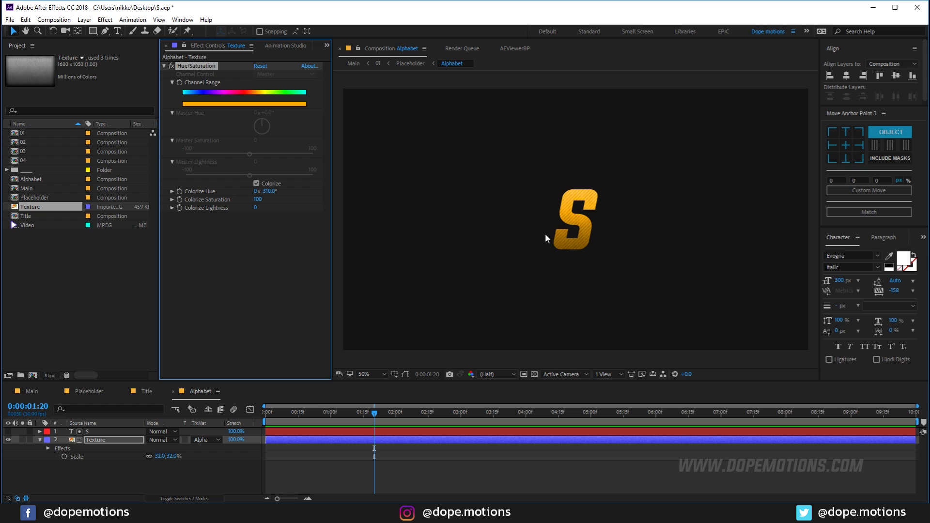
pyautogui.press('/')
pyautogui.hotkey('alt', '/')
pyautogui.click(107, 465)
# In the Placeholder composition, scale the Alphabet layer to 457% and turn on its Collapse Transformations switch
pyautogui.click(94, 392)
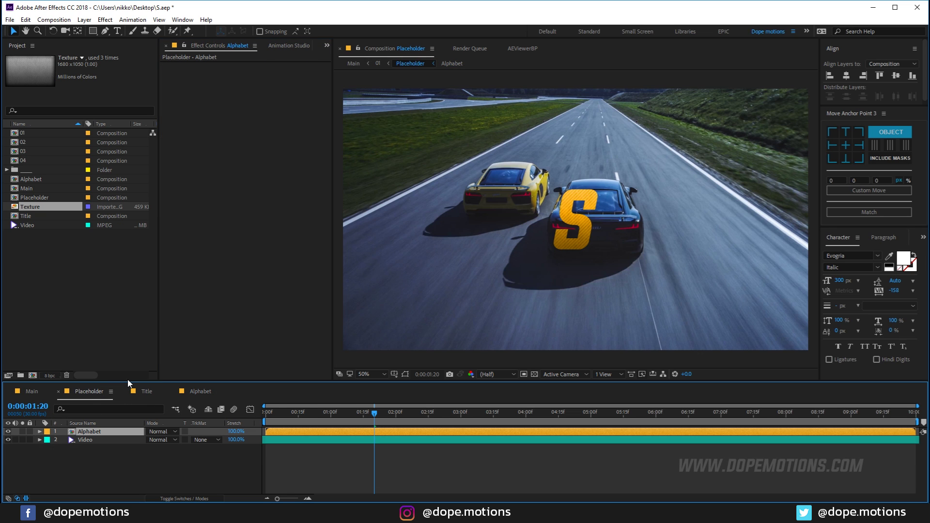
pyautogui.press('s')
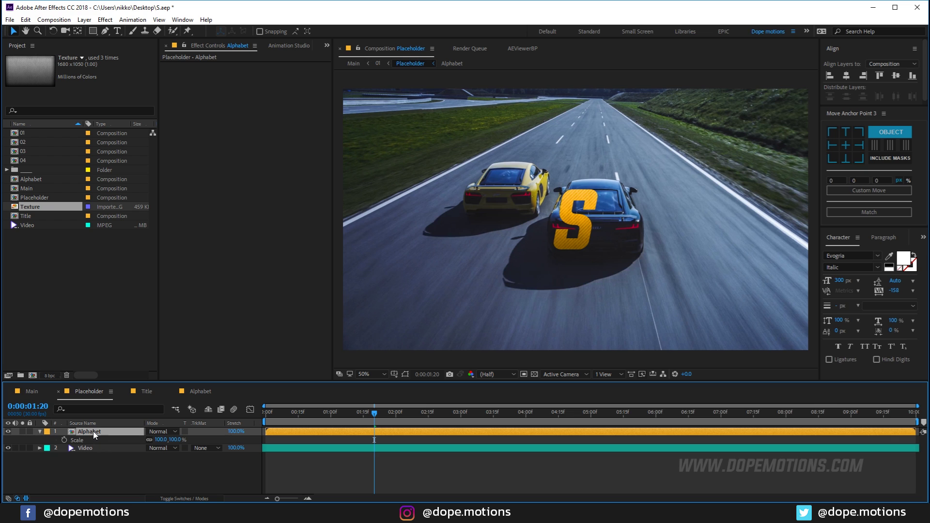
pyautogui.moveTo(172, 443); pyautogui.dragTo(319, 418)
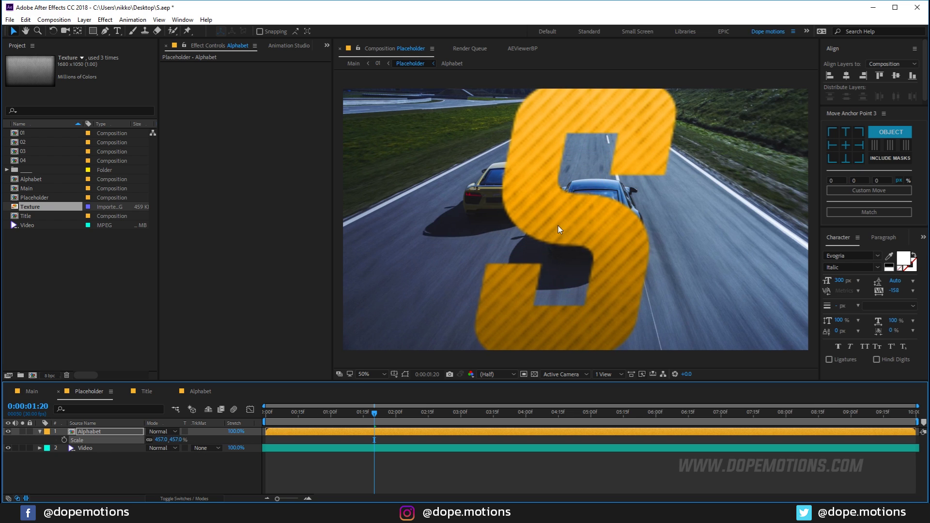
pyautogui.click(184, 499)
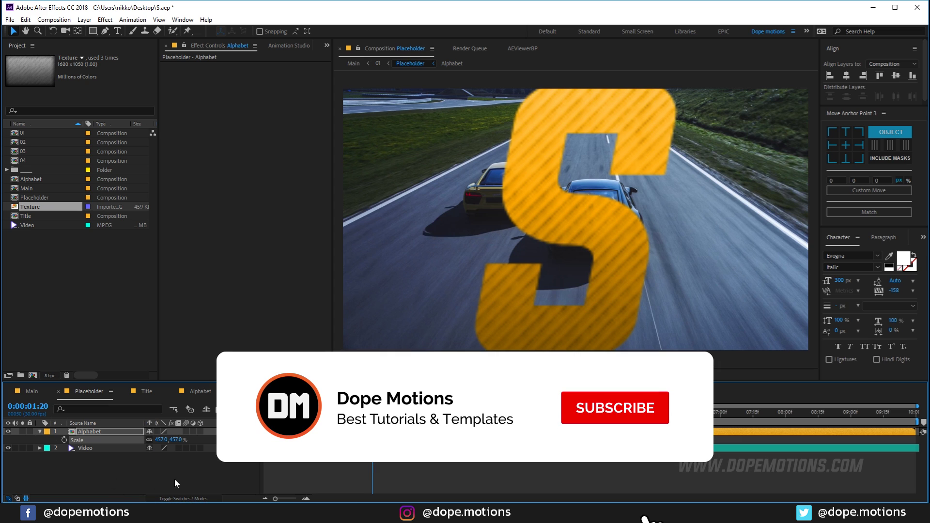
pyautogui.click(157, 432)
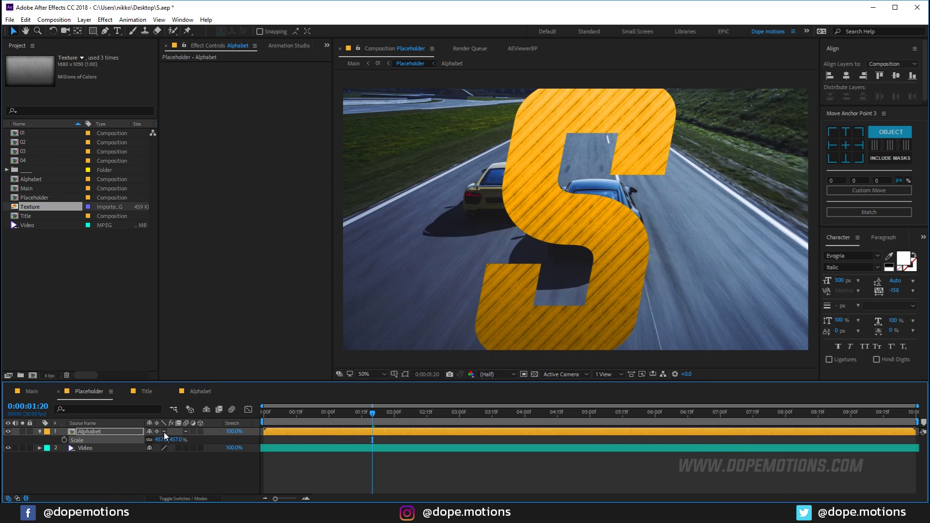
# Animate the Alphabet layer's Position from -440, 540 at the start to 240, 540 at 0:00:01:15, and preview the move
pyautogui.moveTo(578, 246); pyautogui.dragTo(415, 249)
pyautogui.moveTo(373, 416); pyautogui.dragTo(363, 418)
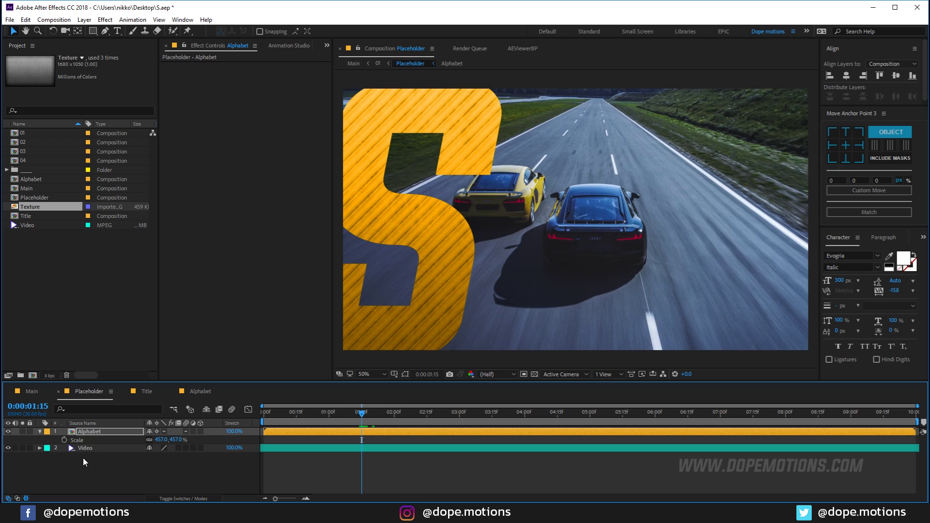
pyautogui.click(92, 432)
pyautogui.press('p')
pyautogui.click(64, 440)
pyautogui.press('Home')
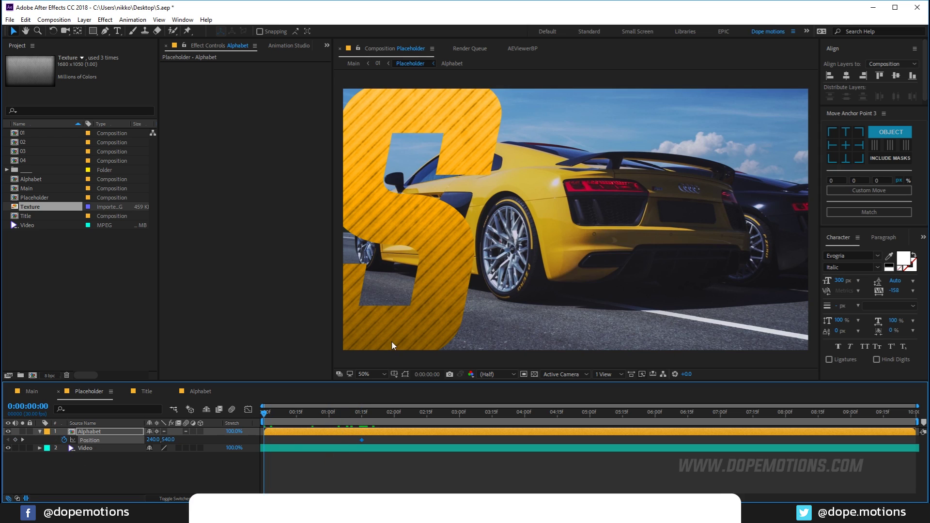
pyautogui.moveTo(440, 306); pyautogui.dragTo(279, 313)
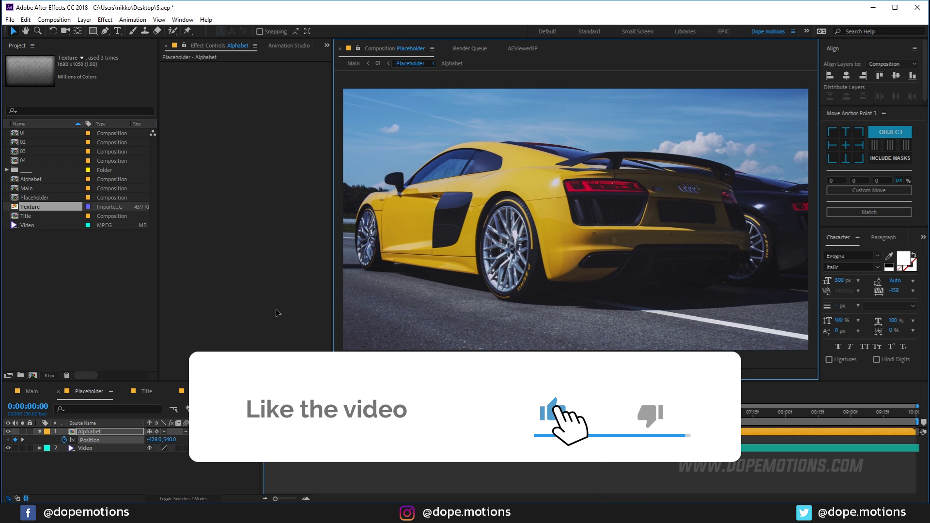
pyautogui.press('space')
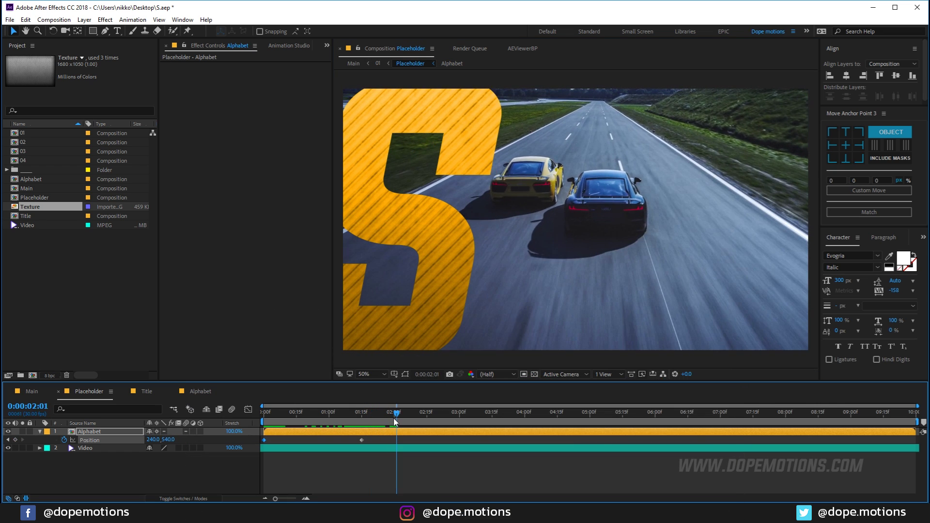
# Move the Alphabet layer's ending Position keyframe to 0:00:02:00 and apply Easy Ease to both Position keyframes
pyautogui.click(394, 420)
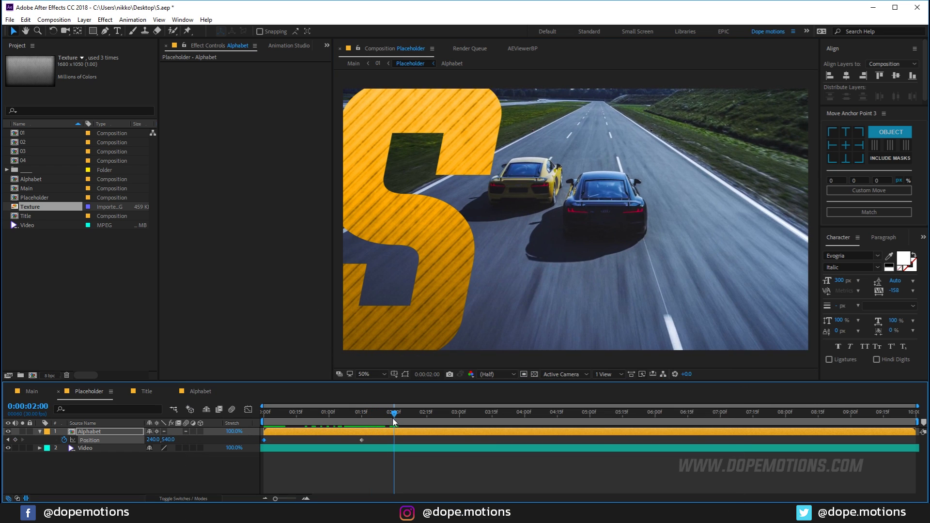
pyautogui.moveTo(393, 439); pyautogui.dragTo(245, 444)
pyautogui.press('F9')
# Reshape the Position speed graph so the letter moves fastest near the start and slows gradually, and preview it
pyautogui.click(248, 409)
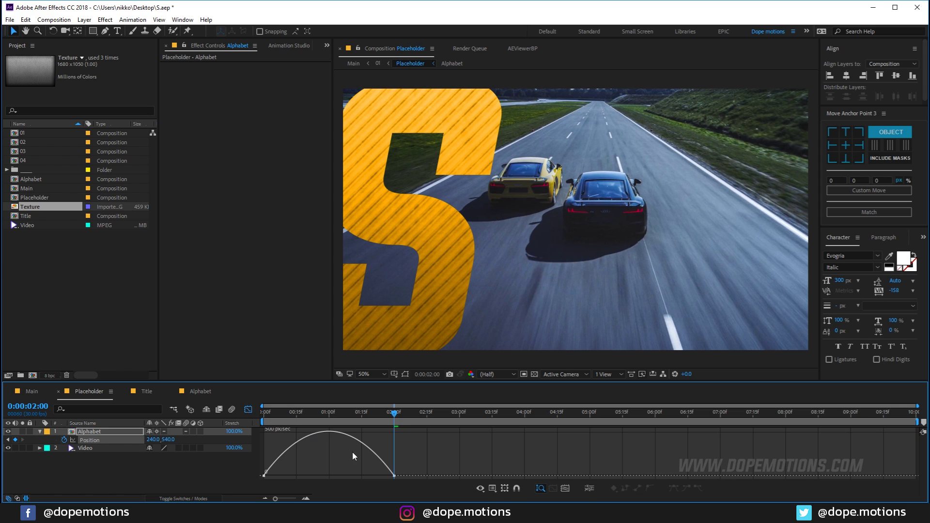
pyautogui.click(396, 480)
pyautogui.moveTo(372, 476); pyautogui.dragTo(277, 476)
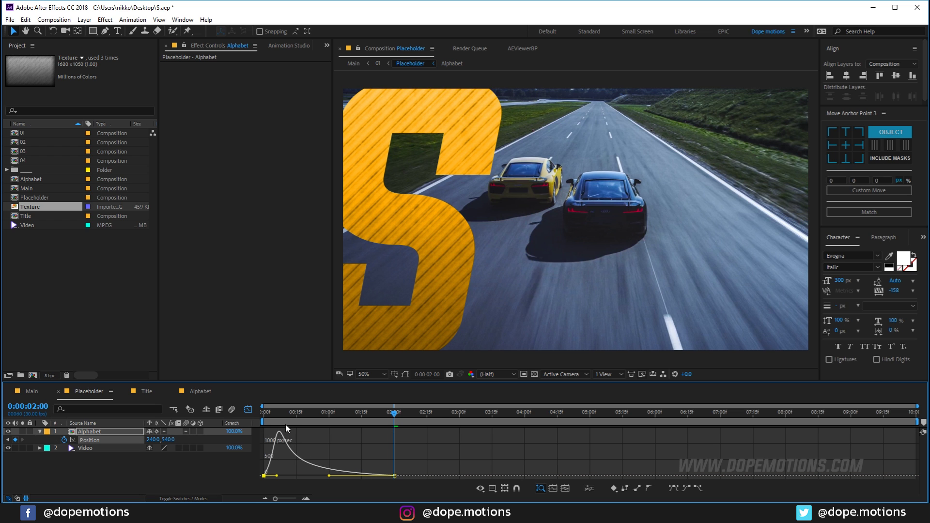
pyautogui.press('space')
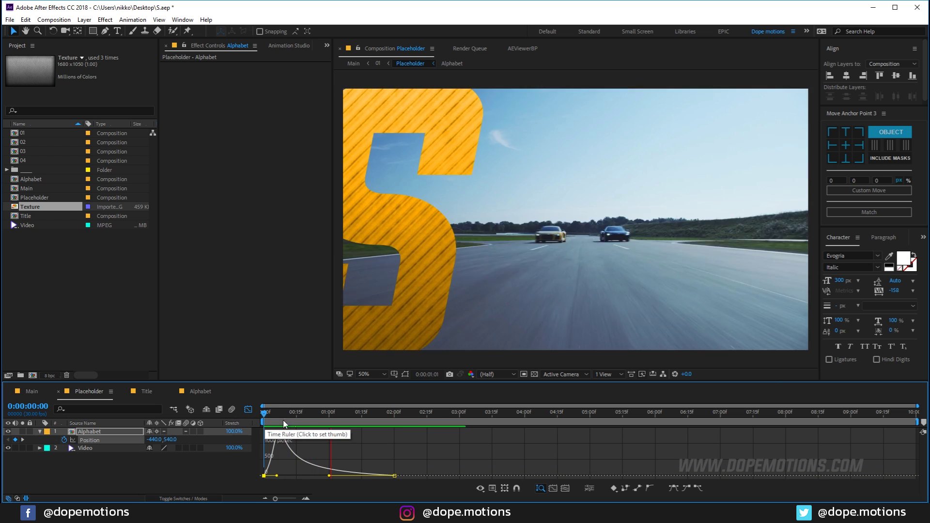
pyautogui.click(248, 410)
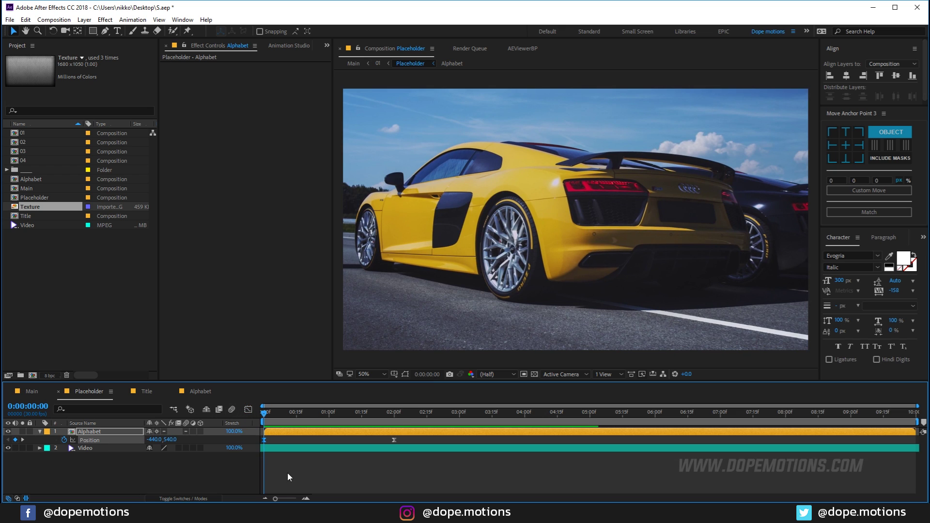
# Shift the Video layer's footage later in time, preview the Placeholder composition, and collapse the Alphabet layer's properties
pyautogui.click(287, 472)
pyautogui.click(281, 449)
pyautogui.moveTo(302, 450); pyautogui.dragTo(352, 448)
pyautogui.press('space')
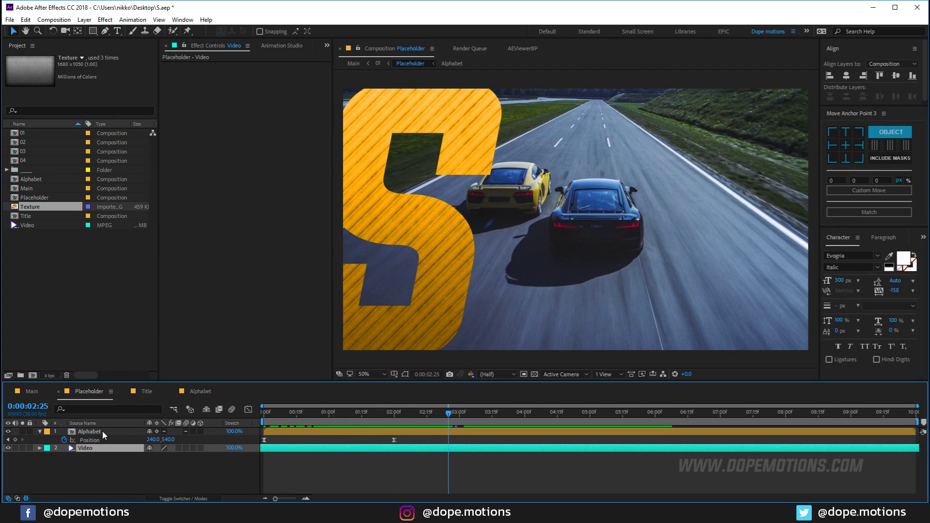
pyautogui.click(40, 432)
# Preview the Main composition from the start to check the letter S across the sliced footage
pyautogui.click(32, 391)
pyautogui.press('Home')
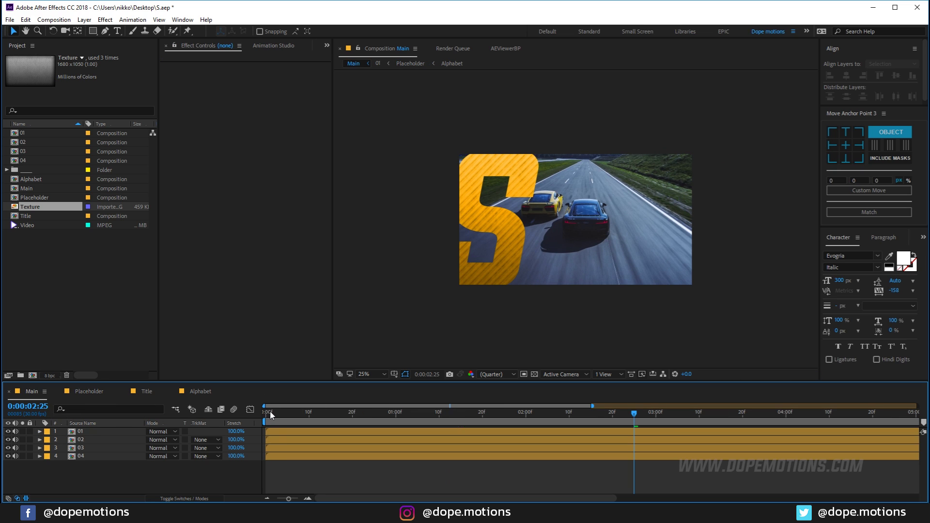
pyautogui.press('space')
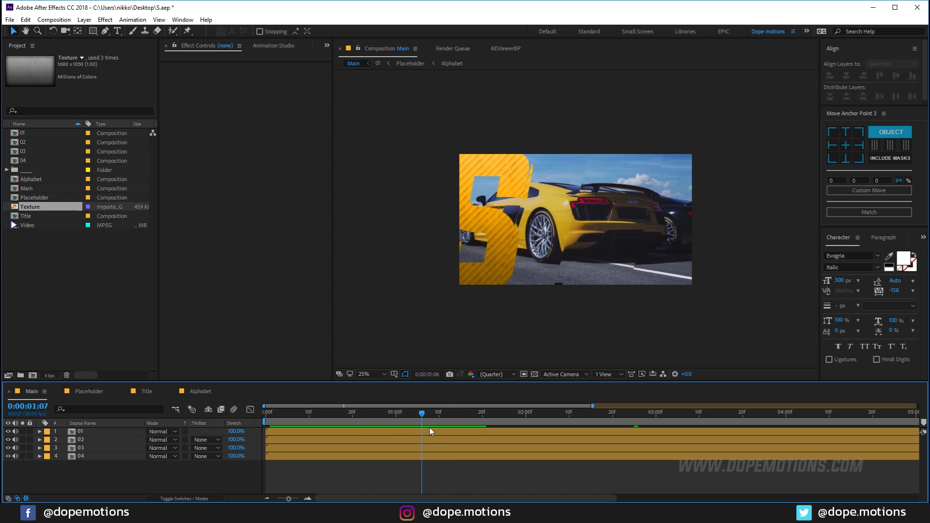
pyautogui.press('.')
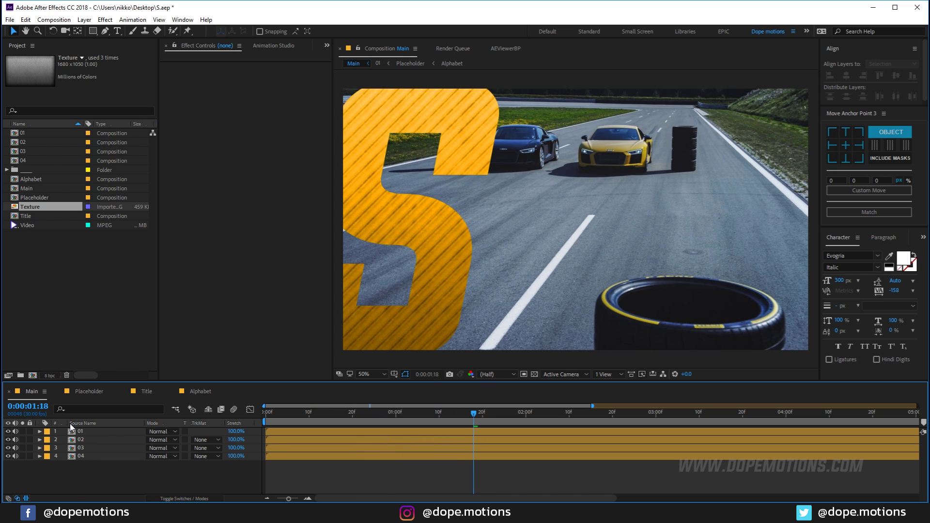
# Apply a Drop Shadow effect to layer 01 in the Main composition with 30% opacity
pyautogui.click(95, 432)
pyautogui.hotkey('ctrl', 'space')
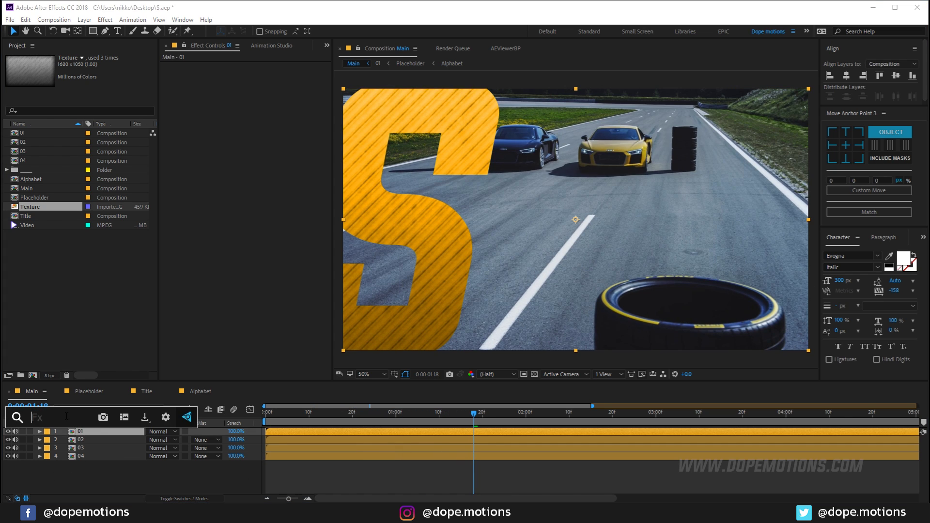
pyautogui.write('drop')
pyautogui.press('Return')
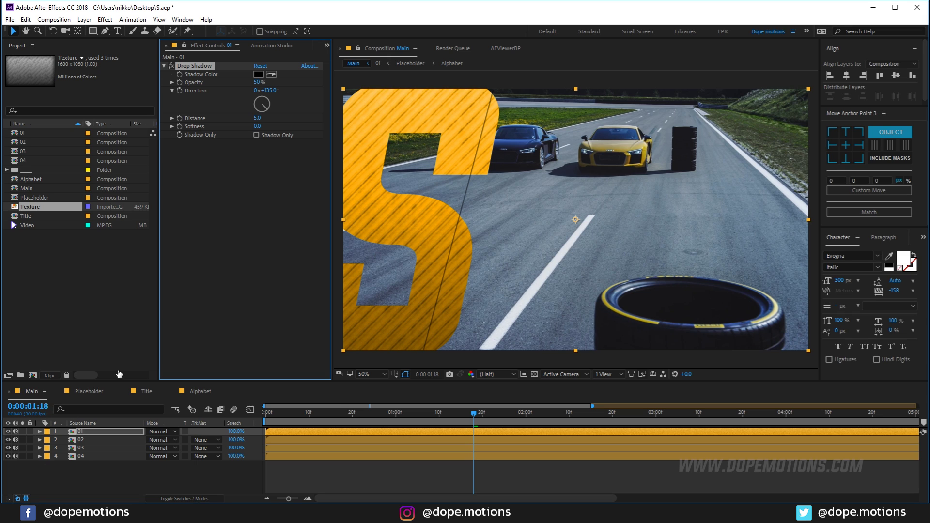
pyautogui.click(257, 82)
pyautogui.write('30')
pyautogui.press('Return')
# Set layer 01's Drop Shadow to distance 18, direction 93°, softness 41 and opacity 35%
pyautogui.moveTo(256, 118); pyautogui.dragTo(249, 93)
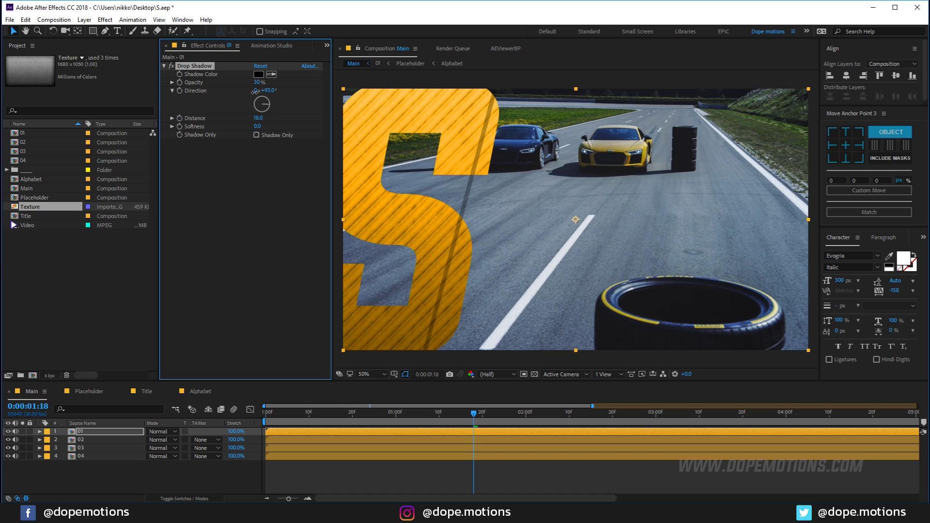
pyautogui.moveTo(258, 126); pyautogui.dragTo(287, 127)
pyautogui.click(255, 83)
pyautogui.write('35')
pyautogui.press('Return')
# Copy layer 01's Drop Shadow effect onto layers 02, 03 and 04
pyautogui.moveTo(60, 455); pyautogui.dragTo(95, 440)
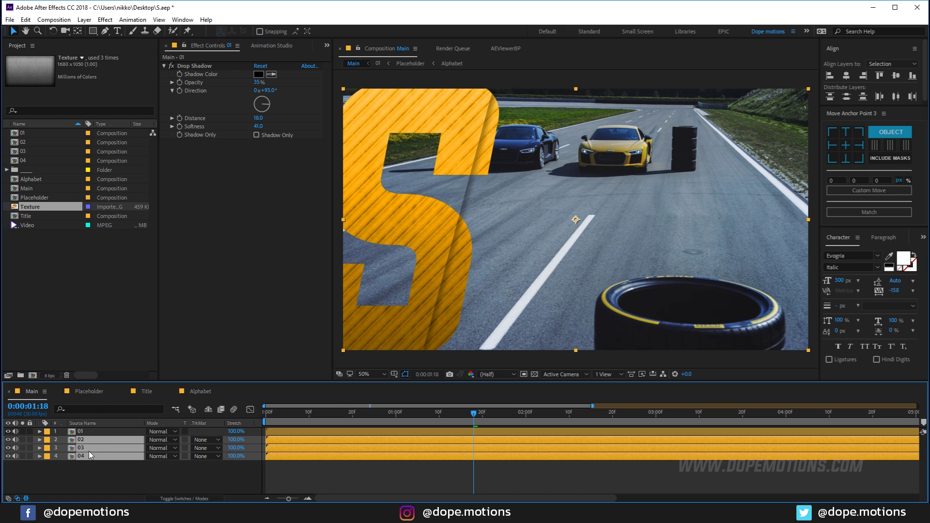
pyautogui.hotkey('ctrl', 'v')
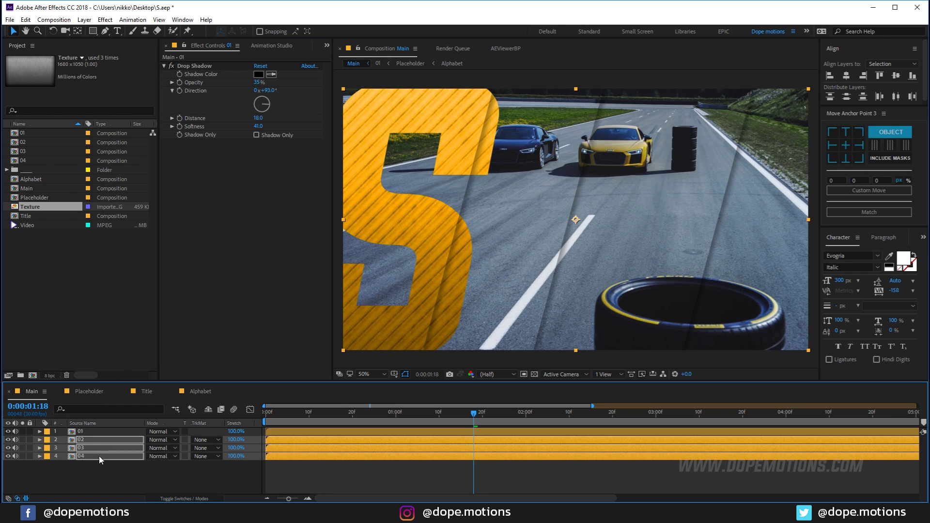
pyautogui.click(161, 476)
# Preview the Main composition to examine the shadows between the slices
pyautogui.click(280, 413)
pyautogui.press('space')
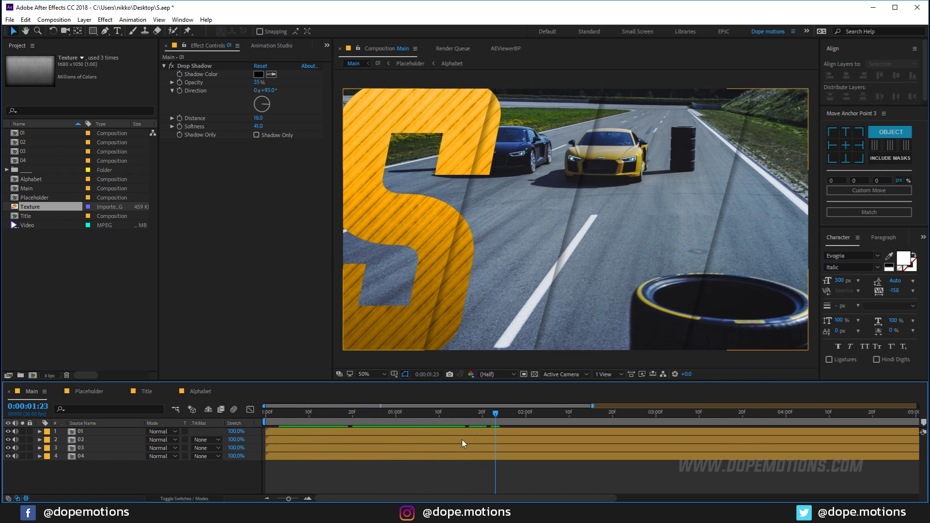
pyautogui.moveTo(495, 413); pyautogui.dragTo(497, 440)
pyautogui.click(129, 320)
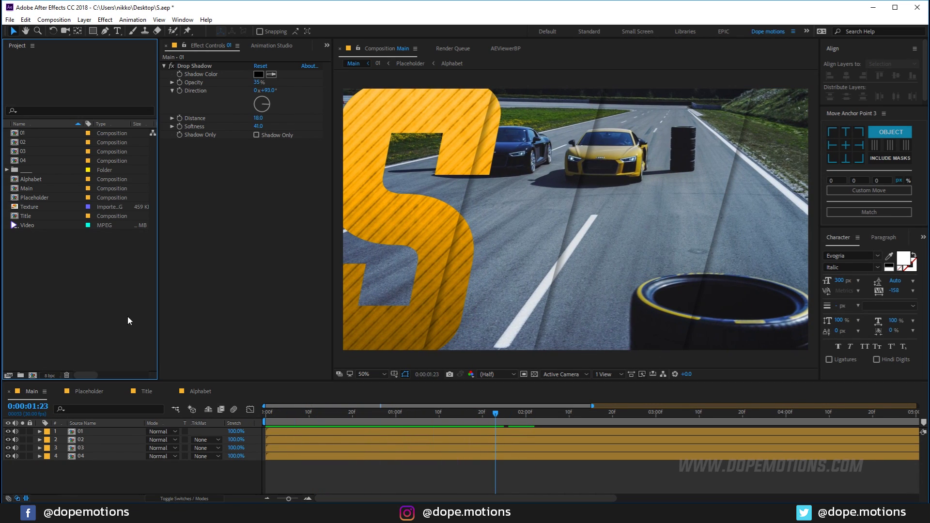
# Add the Texture image to the Title composition and create a text layer above it reading "DYNAMIC"
pyautogui.doubleClick(27, 216)
pyautogui.click(98, 319)
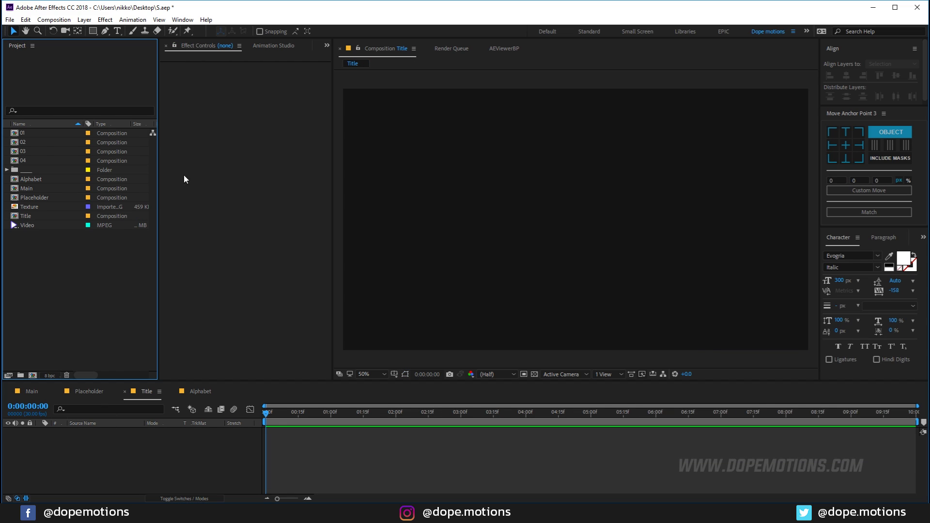
pyautogui.moveTo(30, 208); pyautogui.dragTo(105, 442)
pyautogui.click(118, 31)
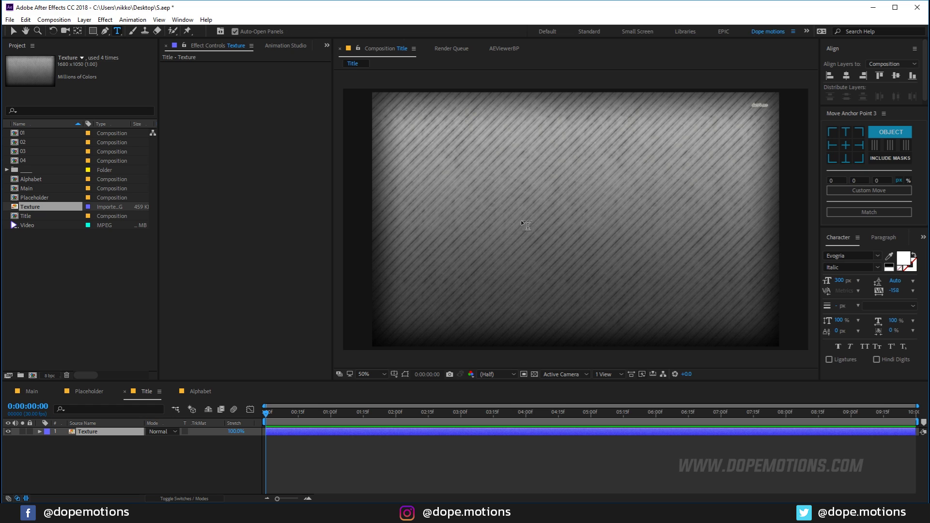
pyautogui.click(527, 222)
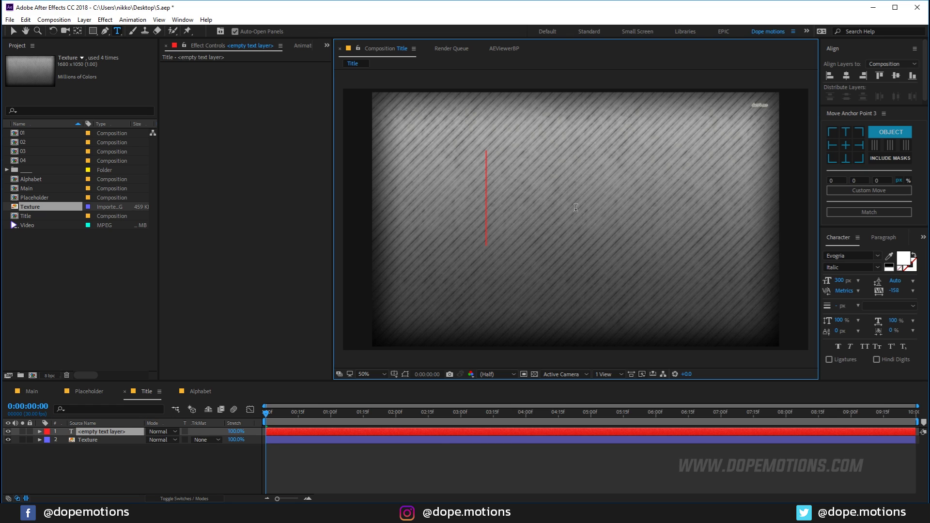
pyautogui.write('DYNAMIC')
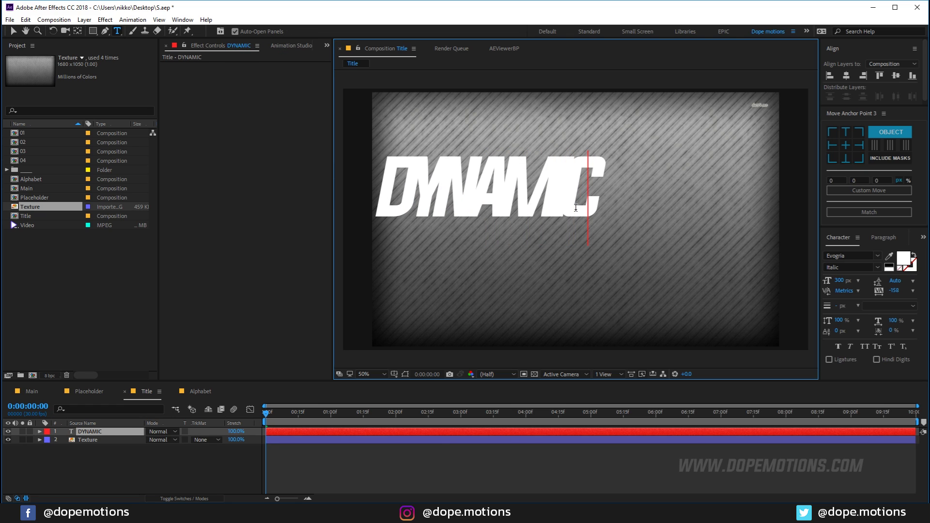
# Set the tracking of the DYNAMIC text to -10
pyautogui.click(14, 31)
pyautogui.click(890, 291)
pyautogui.write('0')
pyautogui.press('Return')
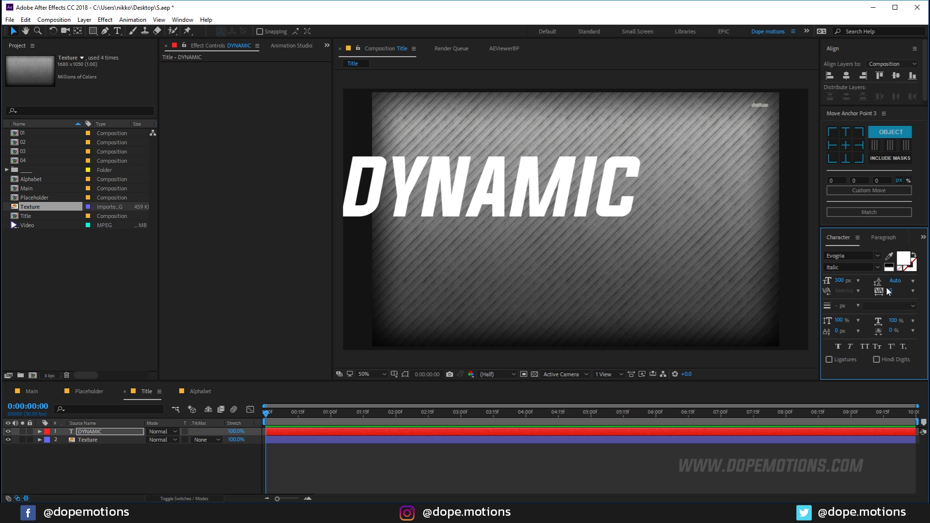
pyautogui.moveTo(891, 288)
pyautogui.mouseDown()
pyautogui.moveTo(843, 288)
pyautogui.moveTo(875, 288)
pyautogui.moveTo(886, 301)
pyautogui.mouseUp()
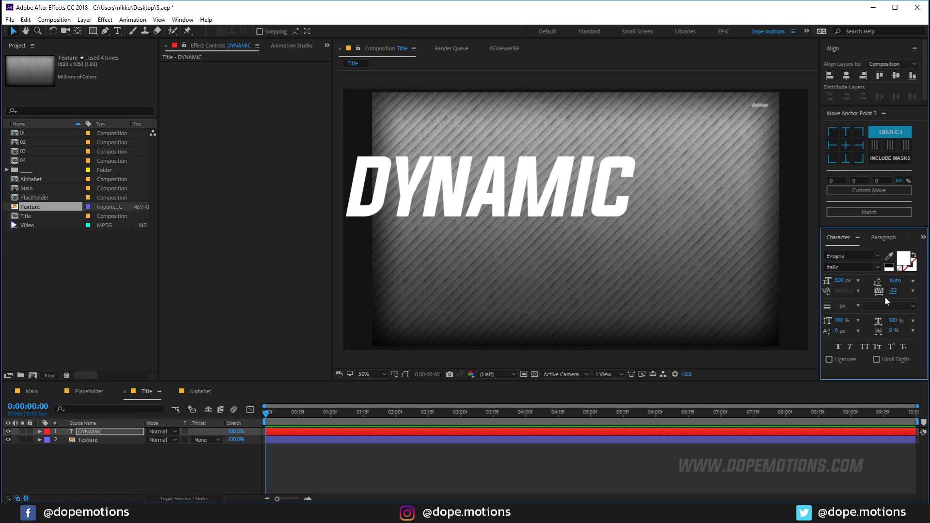
pyautogui.click(894, 290)
pyautogui.write('-10')
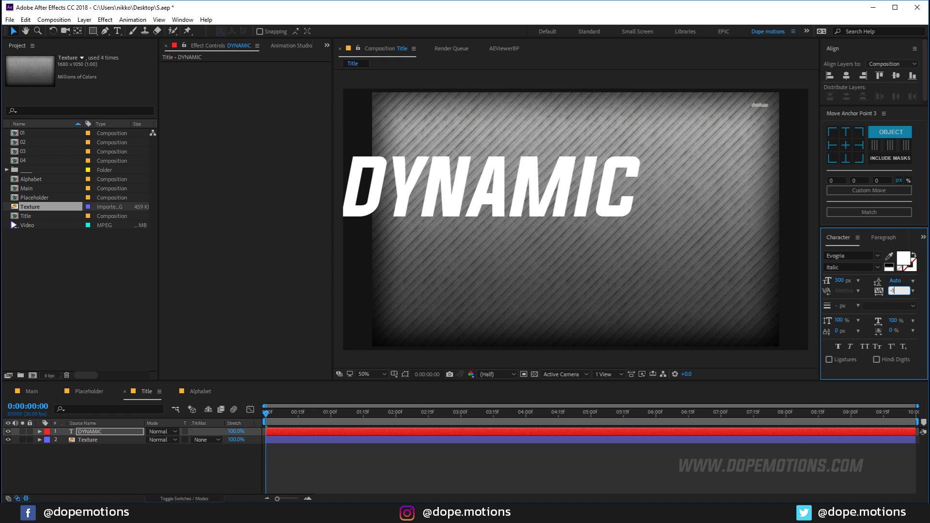
pyautogui.press('Return')
# Centre the DYNAMIC layer's anchor point and align the layer horizontally and vertically to the middle of the composition
pyautogui.click(845, 145)
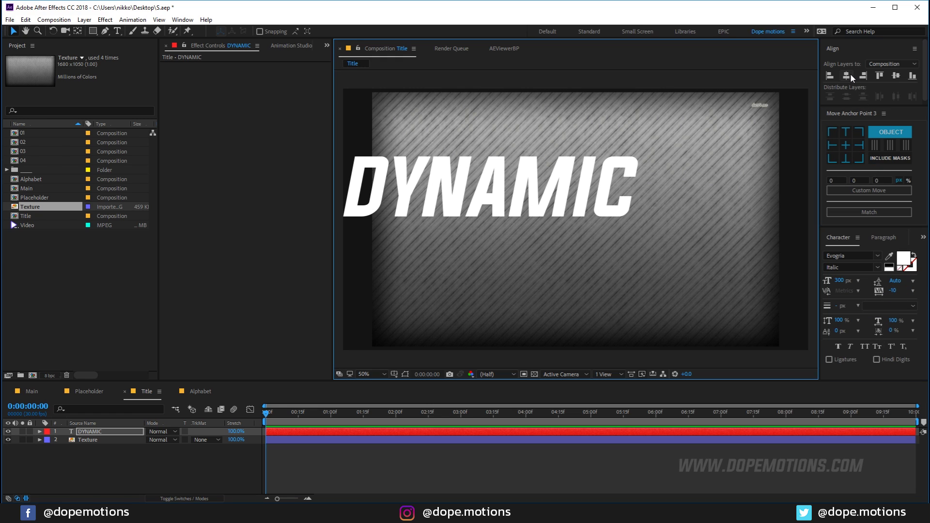
pyautogui.click(846, 76)
pyautogui.click(895, 76)
pyautogui.press('s')
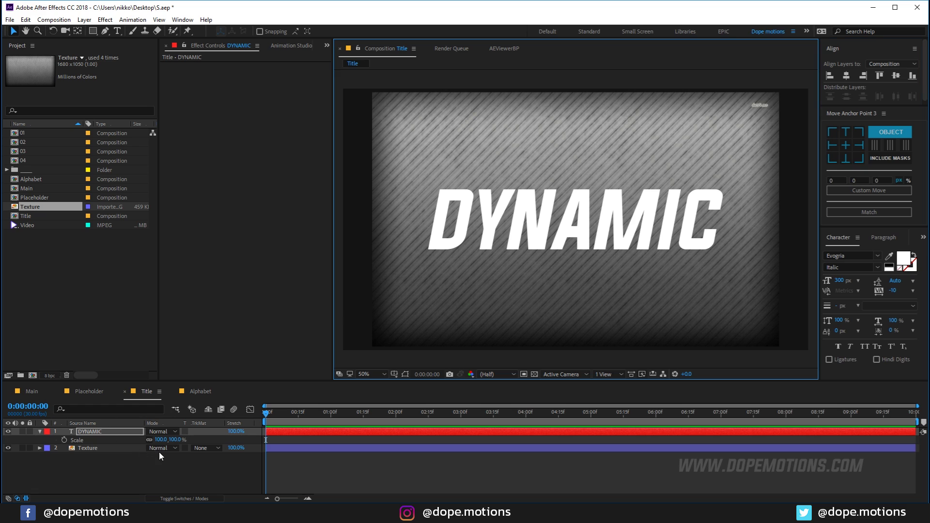
pyautogui.click(171, 440)
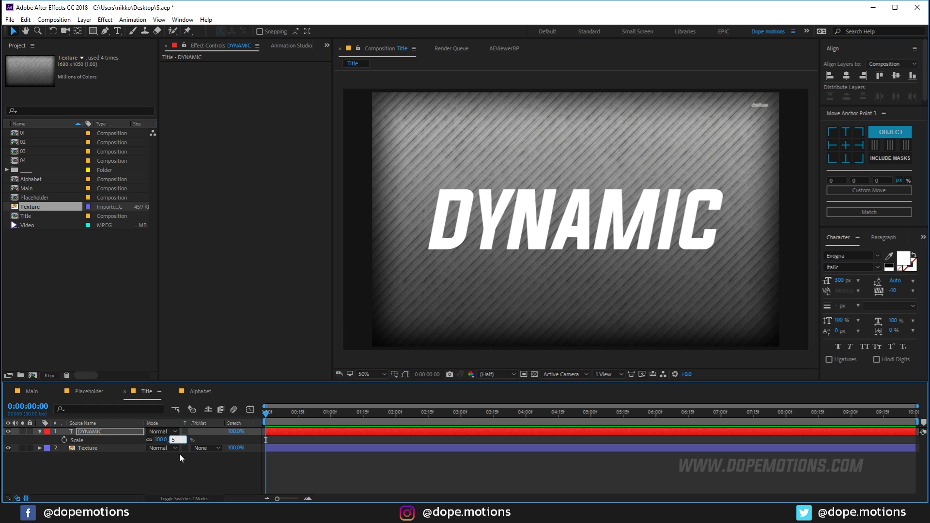
pyautogui.press('Return')
pyautogui.hotkey('ctrl', 'z')
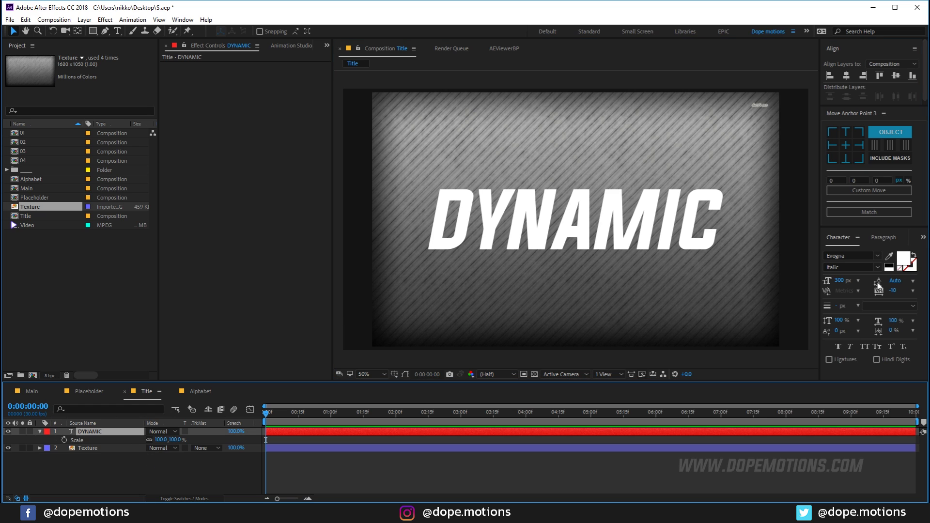
# Set the DYNAMIC text to a font size of 100 px and a tracking of 10
pyautogui.click(842, 280)
pyautogui.write('100')
pyautogui.press('Return')
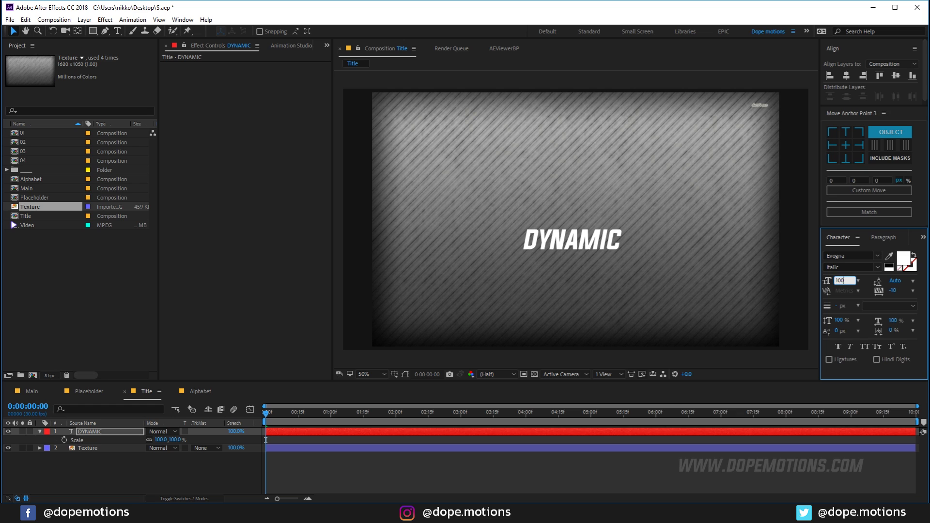
pyautogui.click(890, 292)
pyautogui.write('10')
pyautogui.press('Return')
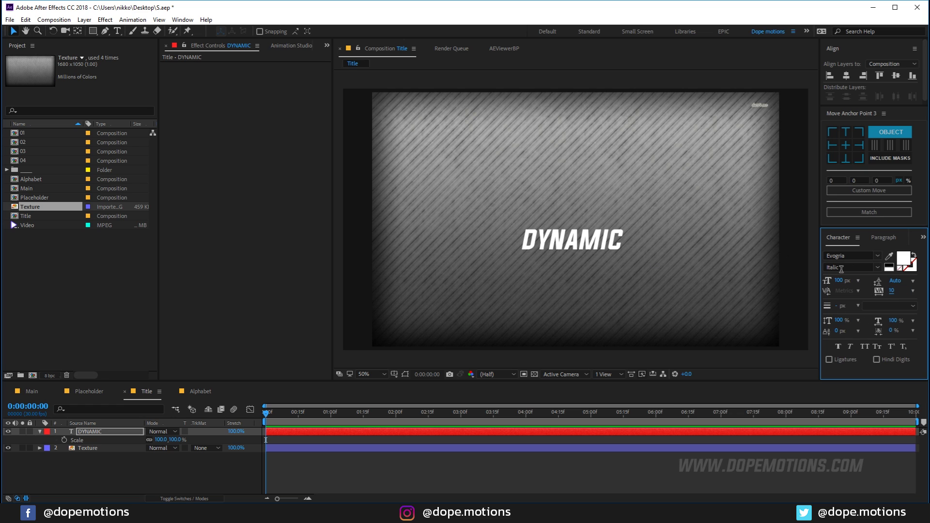
# Recentre the resized DYNAMIC text's anchor point and align the layer to the centre of the Title composition
pyautogui.click(845, 143)
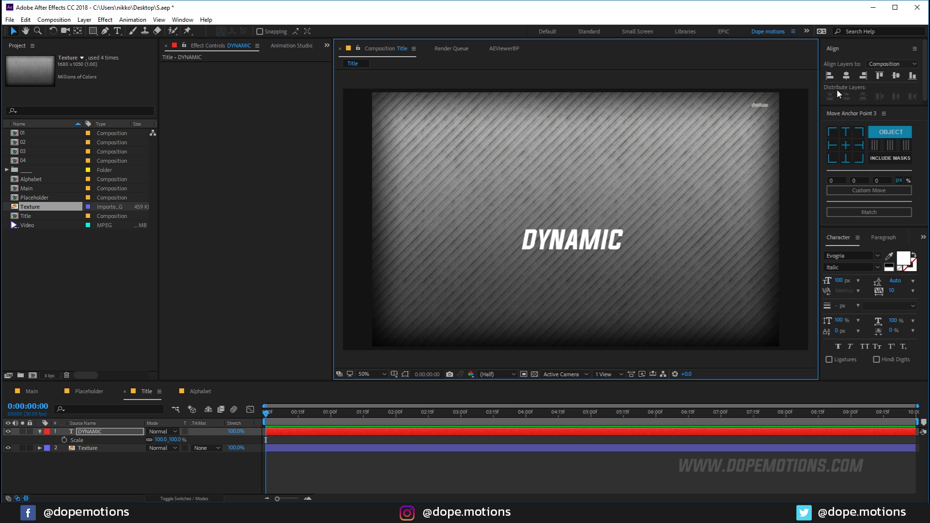
pyautogui.click(894, 76)
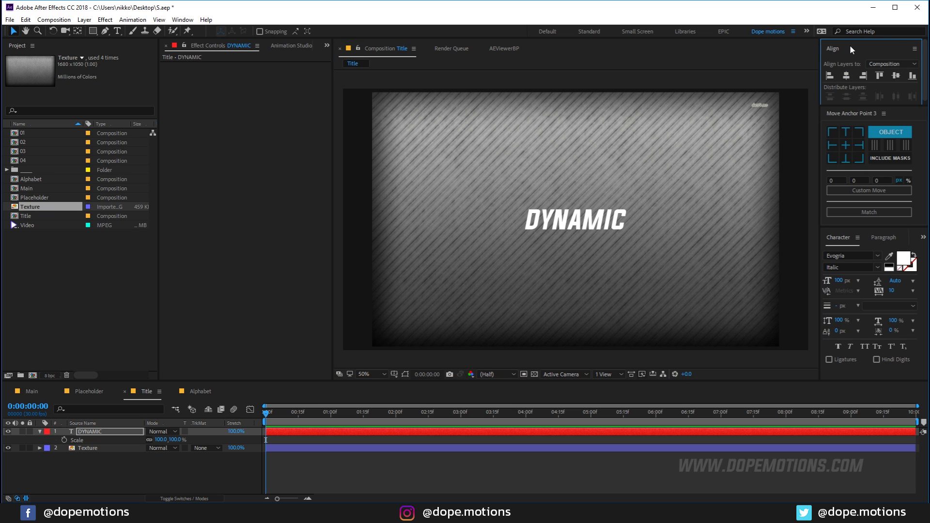
pyautogui.click(182, 20)
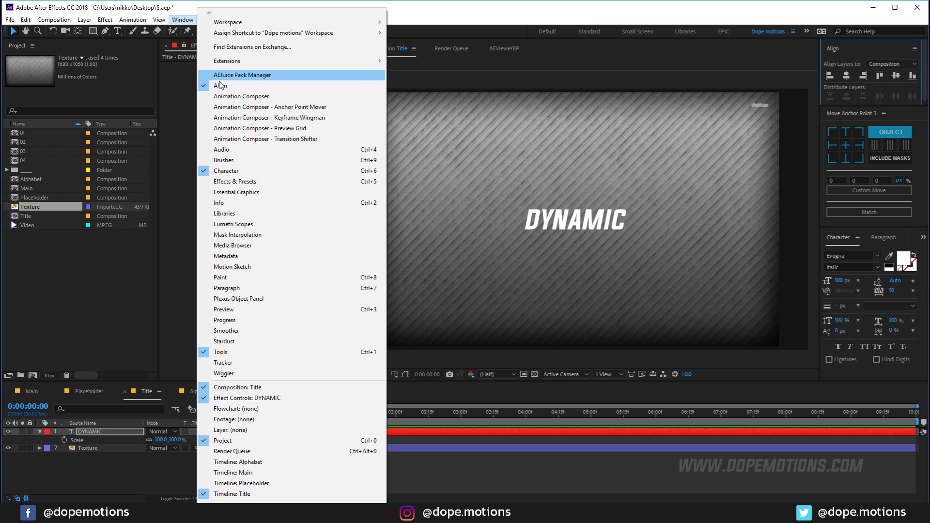
pyautogui.click(77, 443)
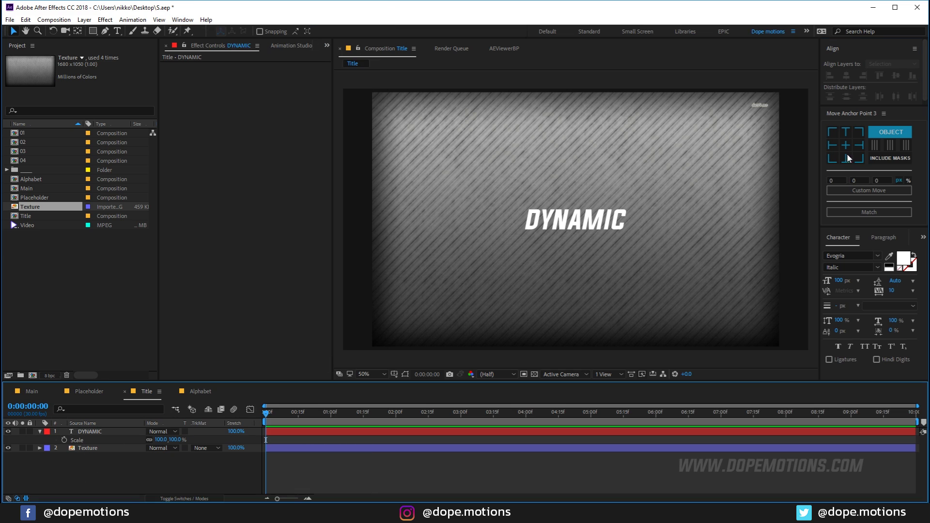
# Scale the Texture layer to 31% and give it an Alpha track matte from the DYNAMIC text
pyautogui.click(85, 449)
pyautogui.press('s')
pyautogui.moveTo(176, 457); pyautogui.dragTo(145, 456)
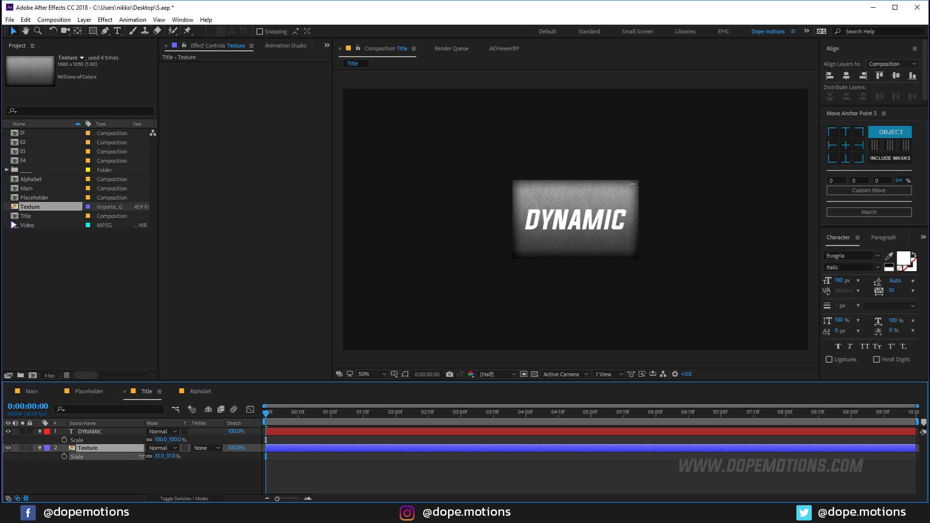
pyautogui.click(211, 446)
pyautogui.click(223, 402)
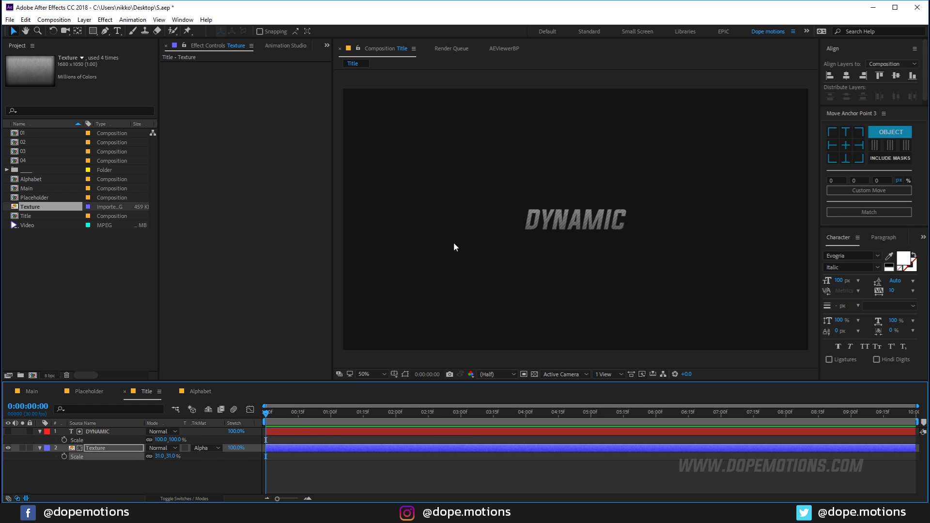
# Copy the Hue/Saturation effect from the Texture layer in the Alphabet composition
pyautogui.click(94, 394)
pyautogui.click(199, 393)
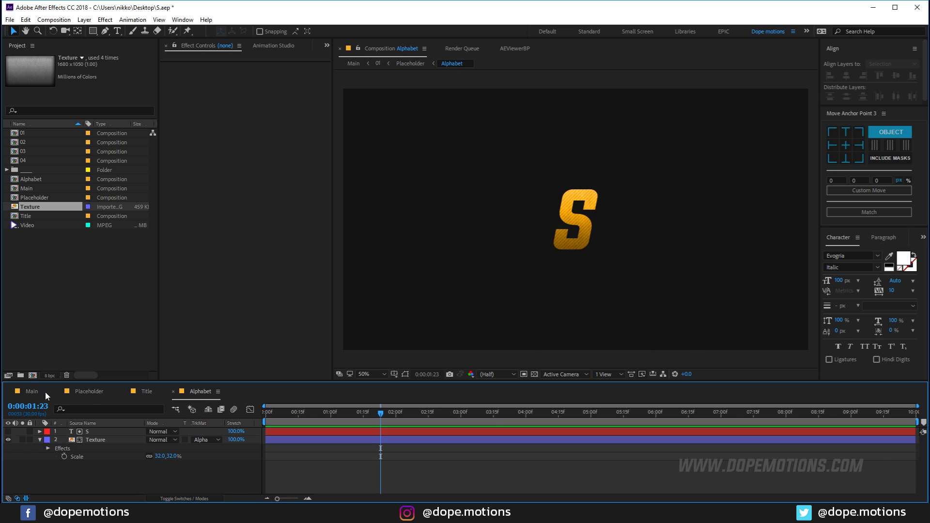
pyautogui.click(89, 392)
pyautogui.doubleClick(87, 436)
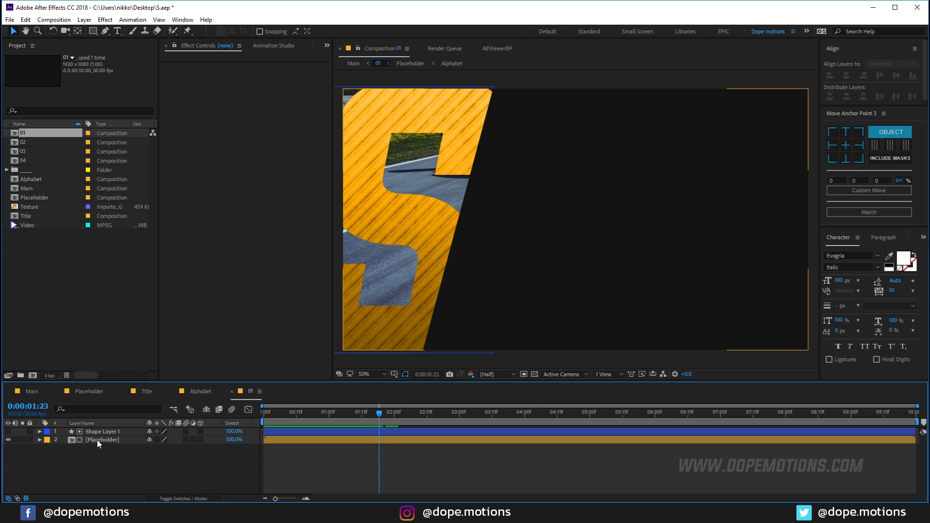
pyautogui.doubleClick(97, 440)
pyautogui.click(89, 432)
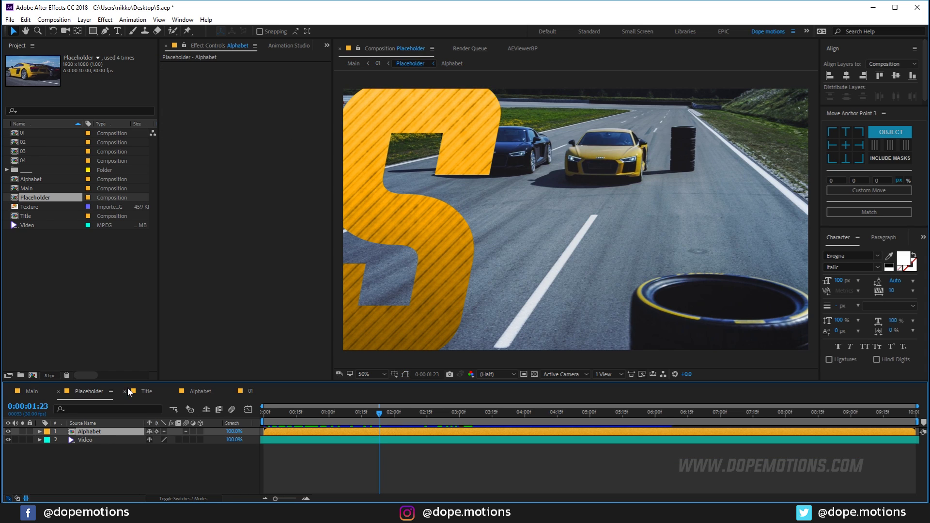
pyautogui.doubleClick(83, 433)
pyautogui.click(89, 439)
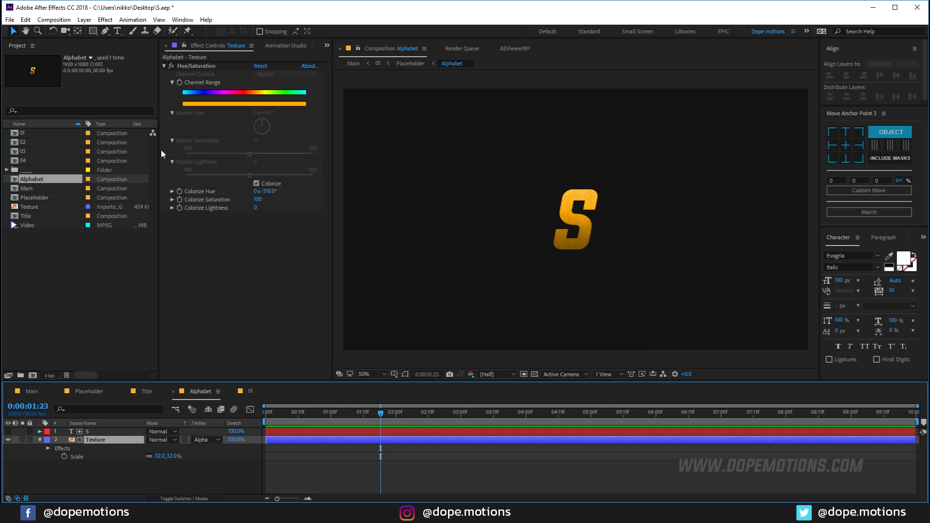
pyautogui.click(197, 66)
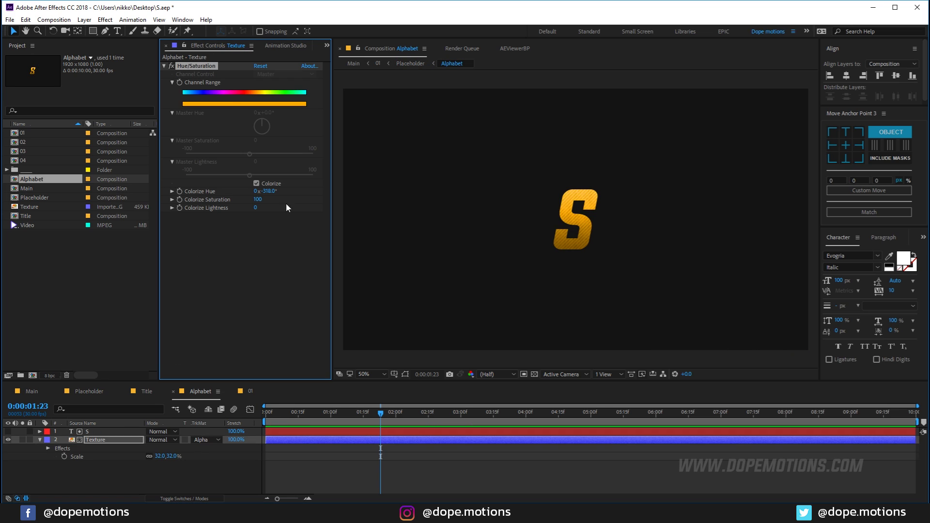
# Paste the Hue/Saturation effect onto the Texture layer in the Title composition
pyautogui.click(251, 393)
pyautogui.click(146, 392)
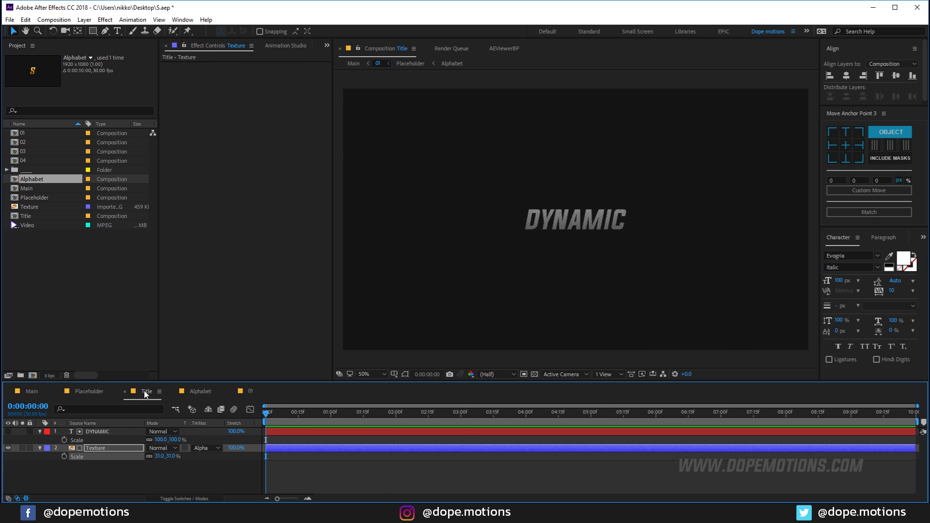
pyautogui.click(93, 447)
pyautogui.hotkey('ctrl', 'v')
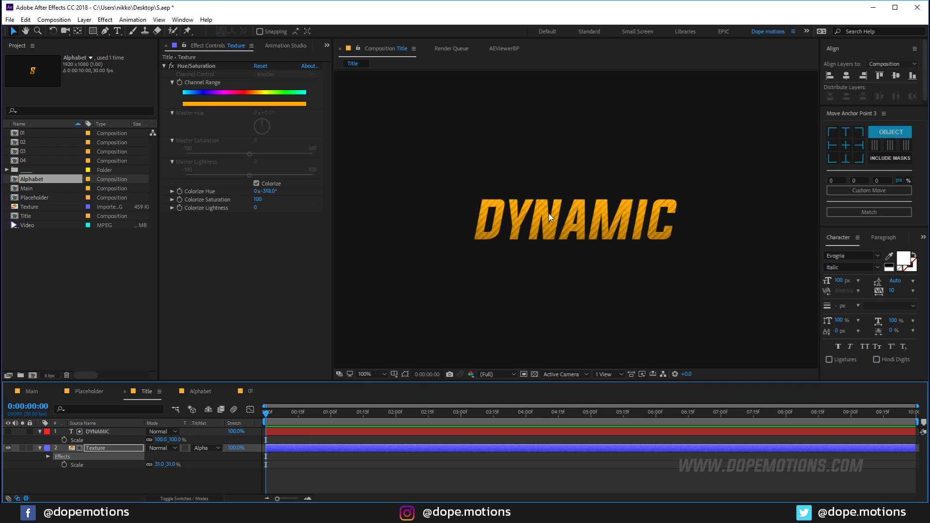
# Place the Title composition above layer 01 in Main and position it over the tyre in the footage's lower right
pyautogui.click(41, 392)
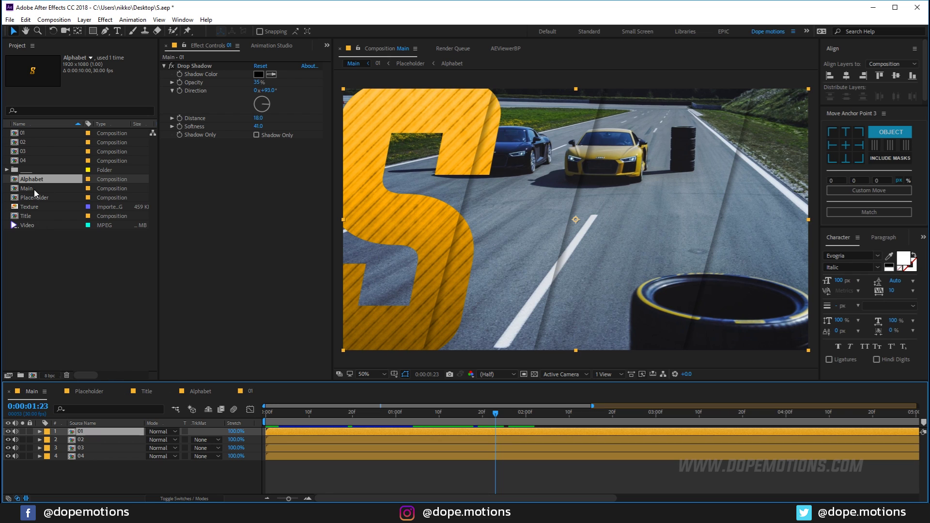
pyautogui.moveTo(30, 215); pyautogui.dragTo(96, 433)
pyautogui.moveTo(586, 225); pyautogui.dragTo(713, 297)
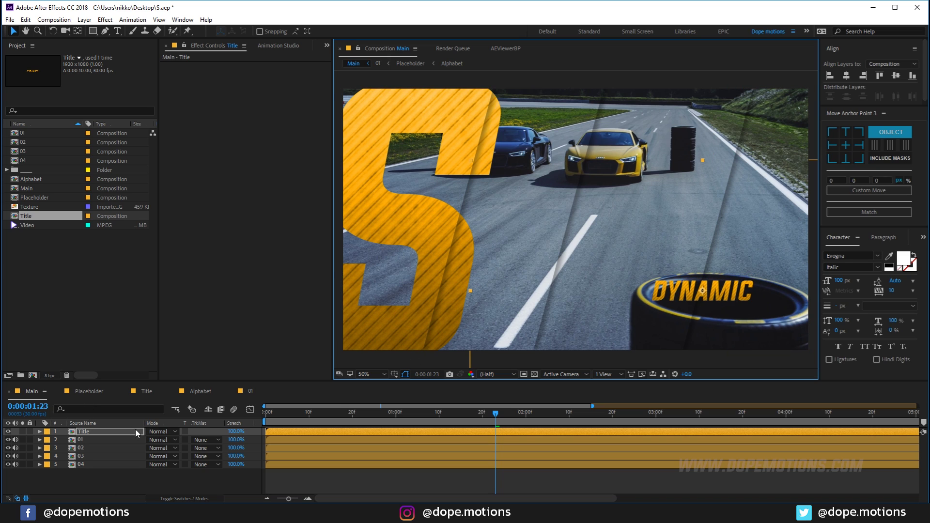
# Scale the Title layer to 131% and shift it slightly up and left over the tyre
pyautogui.click(184, 499)
pyautogui.click(157, 431)
pyautogui.press('s')
pyautogui.moveTo(178, 440); pyautogui.dragTo(196, 442)
pyautogui.moveTo(703, 291); pyautogui.dragTo(690, 285)
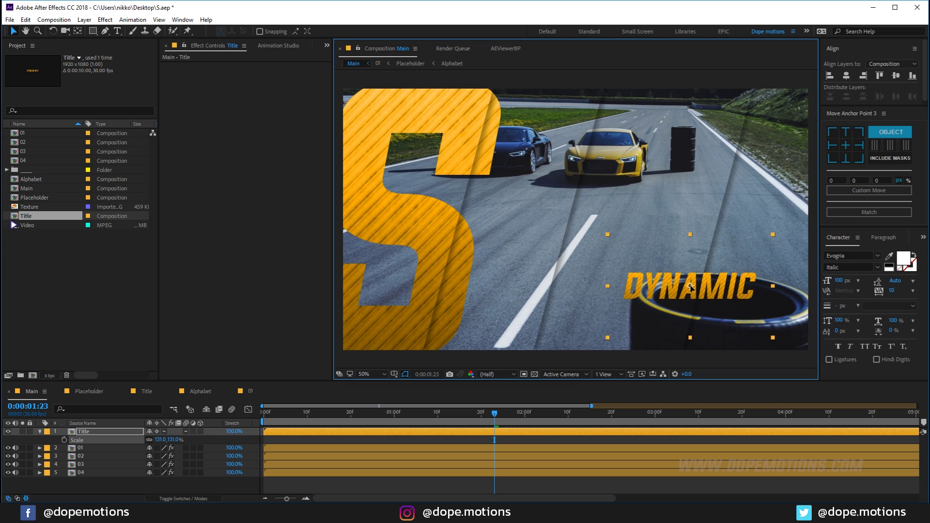
# Draw a rectangle with black fill (000000) over the DYNAMIC title and place its shape layer beneath the Title layer
pyautogui.click(106, 489)
pyautogui.click(92, 31)
pyautogui.click(262, 31)
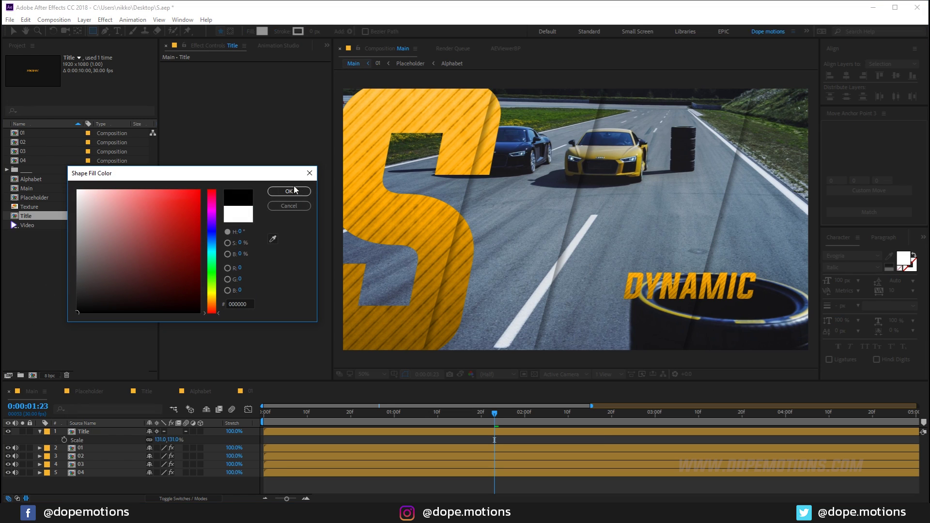
pyautogui.click(289, 191)
pyautogui.moveTo(613, 270)
pyautogui.mouseDown()
pyautogui.moveTo(623, 286)
pyautogui.moveTo(815, 304)
pyautogui.mouseUp()
pyautogui.click(13, 30)
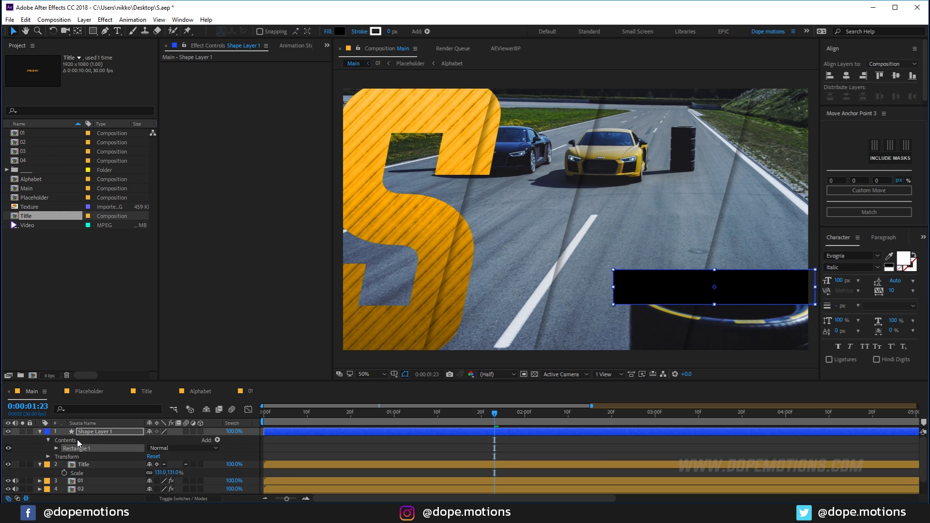
pyautogui.moveTo(83, 430); pyautogui.dragTo(88, 473)
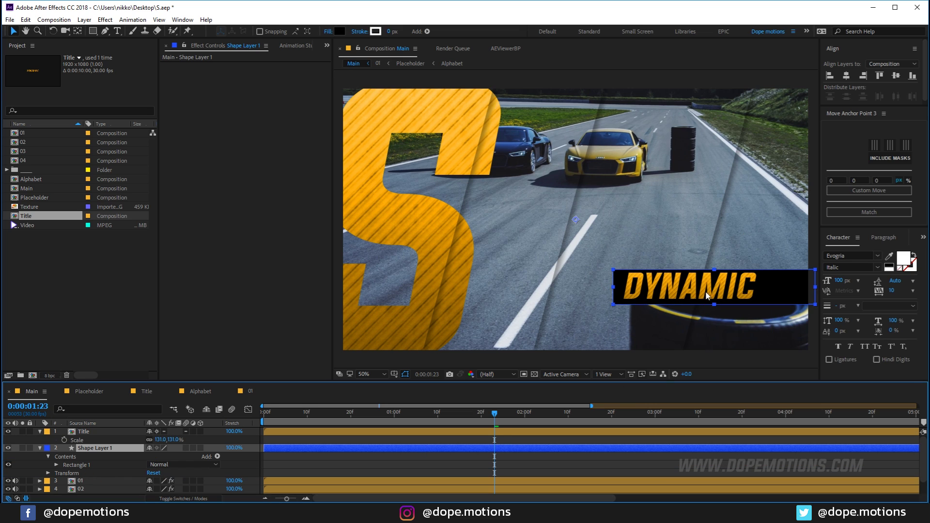
# Centre the black rectangle's anchor point, make the bar slightly taller, and nudge it up and left behind DYNAMIC
pyautogui.moveTo(854, 125)
pyautogui.click(848, 145)
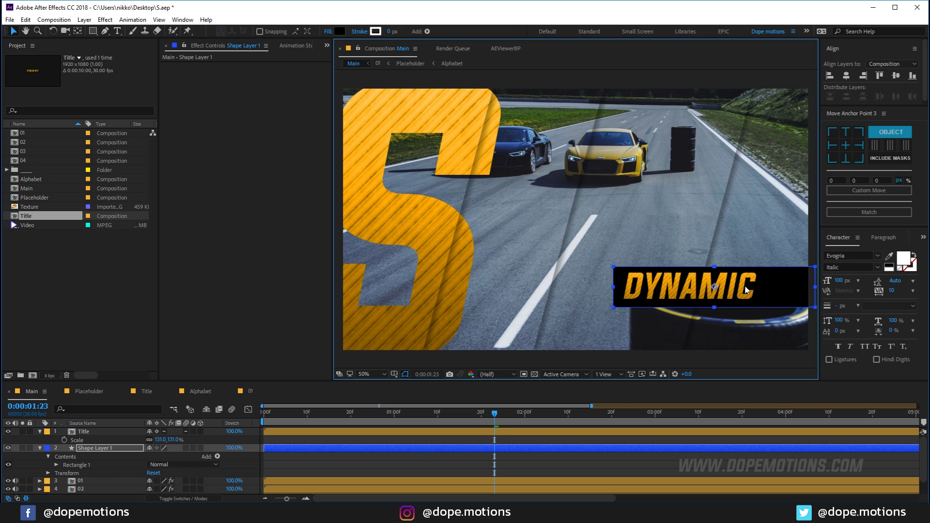
pyautogui.moveTo(755, 290); pyautogui.dragTo(752, 288)
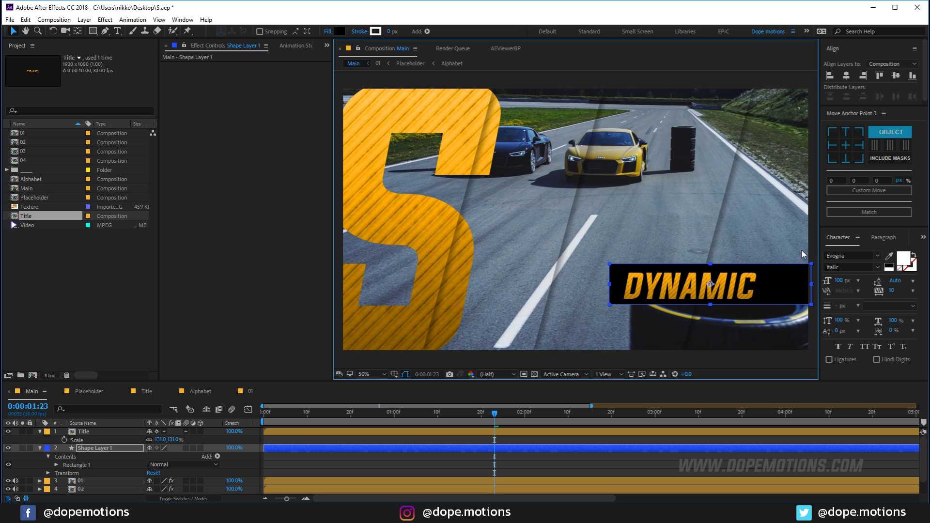
# Move the black rectangle's anchor point to its left edge and stretch the bar past the frame's right edge
pyautogui.click(831, 145)
pyautogui.moveTo(815, 289); pyautogui.dragTo(853, 295)
# Set the skew of Rectangle 1 in Shape Layer 1 to 10 and collapse the properties of both top layers
pyautogui.click(56, 463)
pyautogui.scroll(-1, 88, 469)
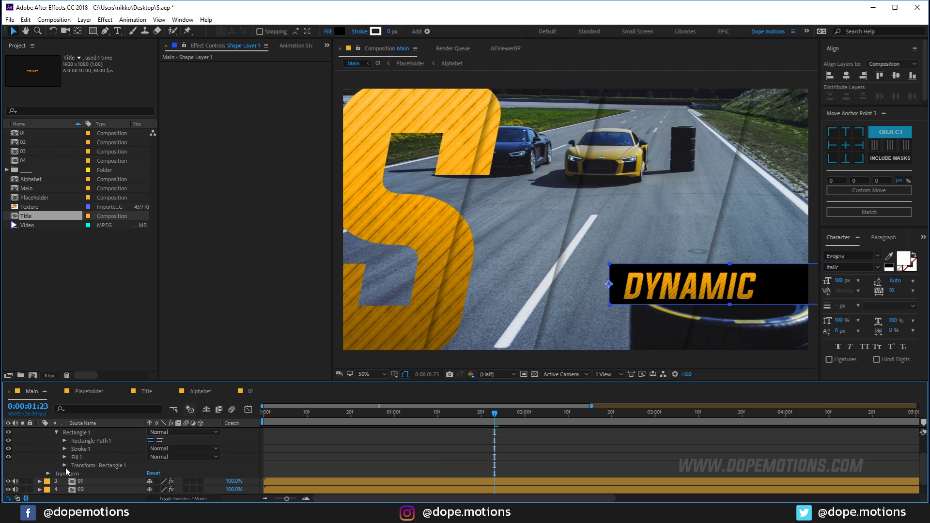
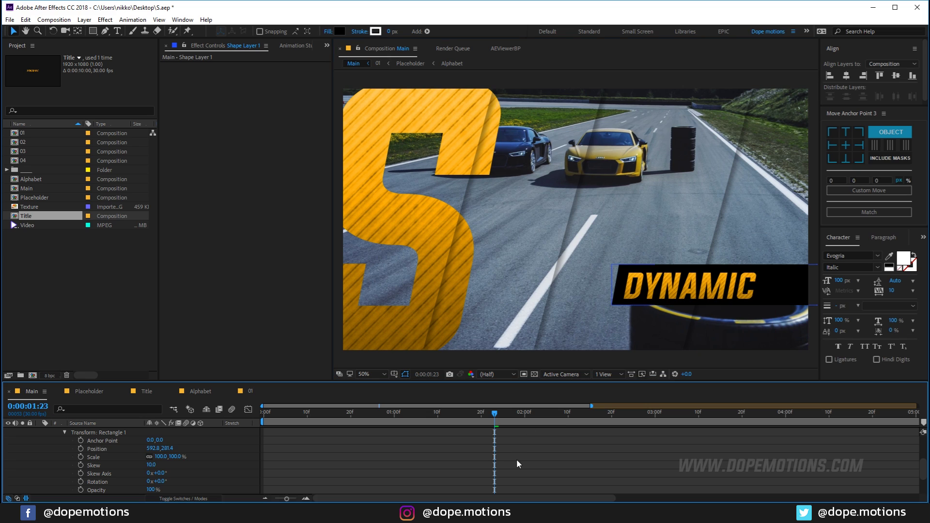
pyautogui.scroll(4, 47, 452)
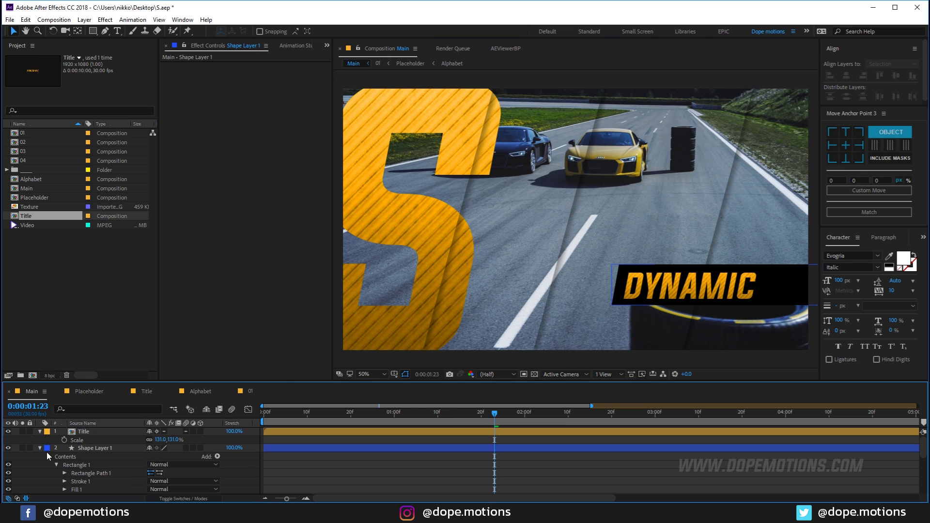
pyautogui.click(40, 448)
pyautogui.click(39, 431)
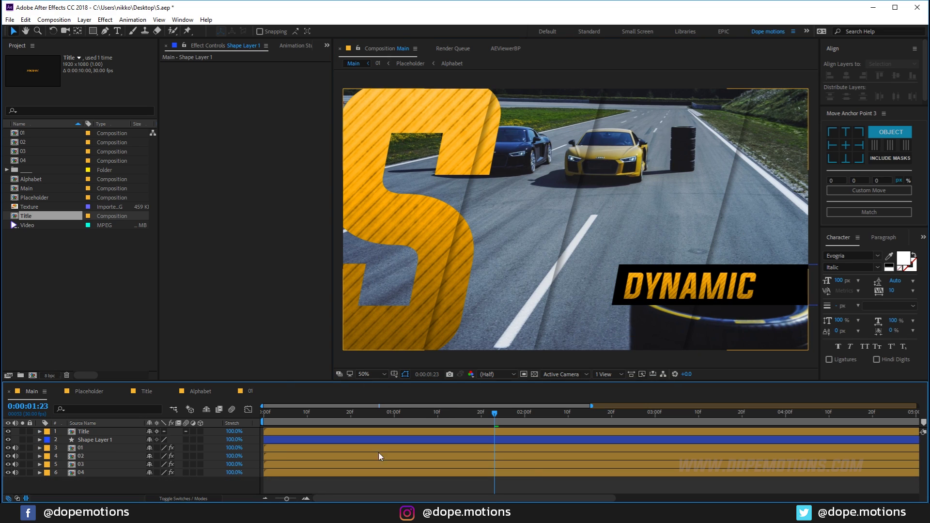
# Centre the black bar's anchor point and add a Position keyframe for its layer at 0:00:02:15
pyautogui.moveTo(500, 417); pyautogui.dragTo(592, 438)
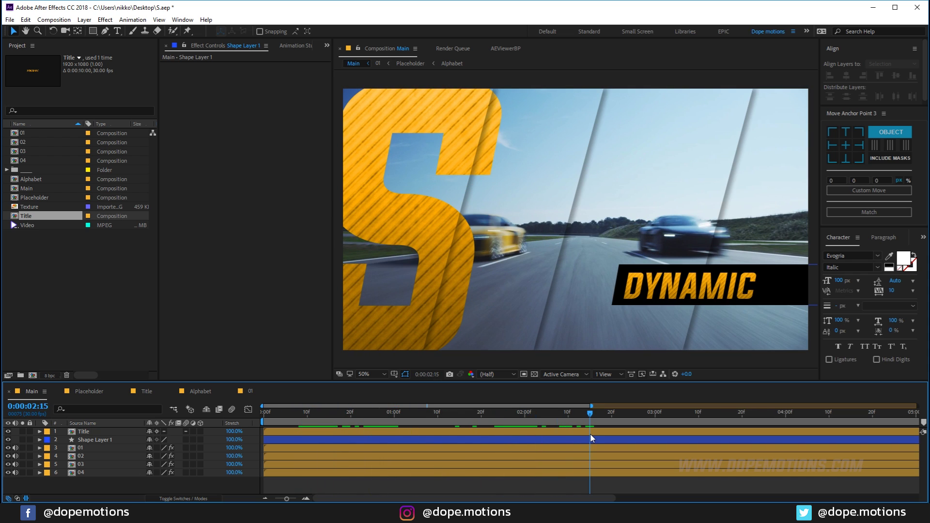
pyautogui.click(90, 441)
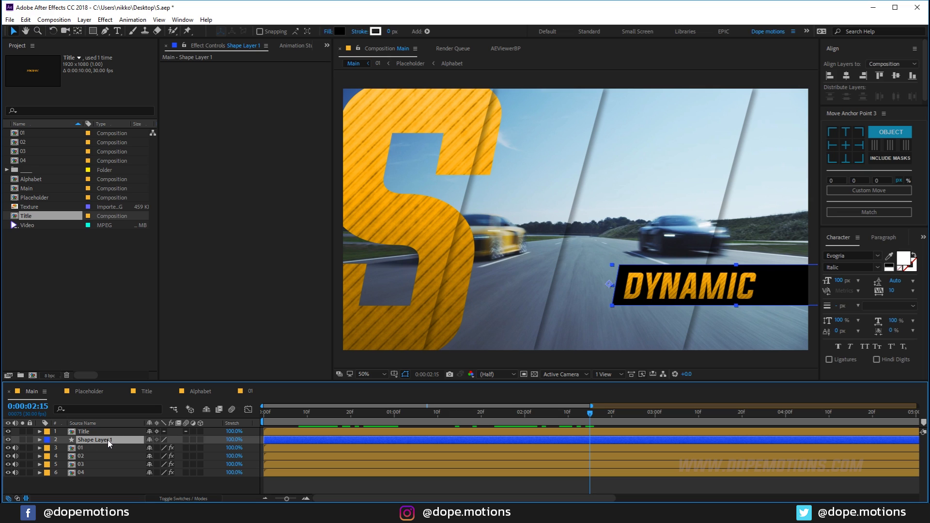
pyautogui.click(846, 145)
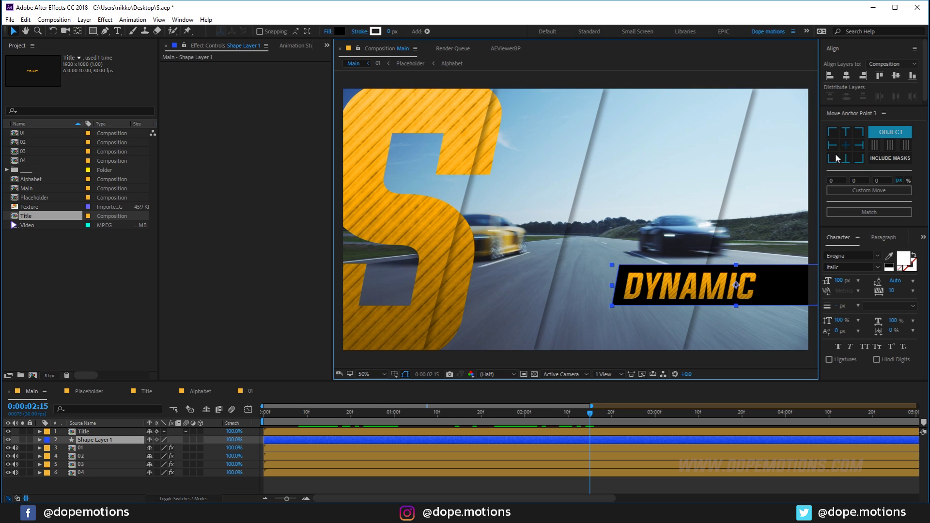
pyautogui.press('p')
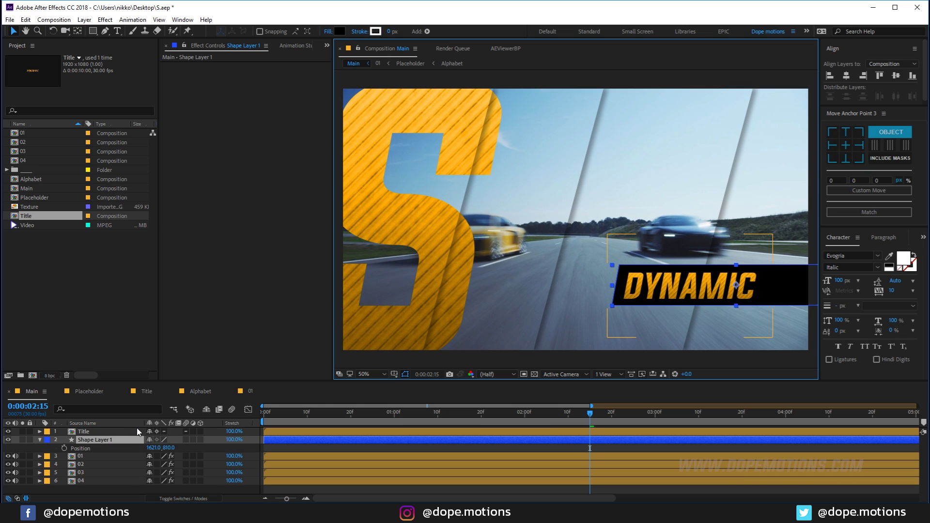
pyautogui.click(64, 449)
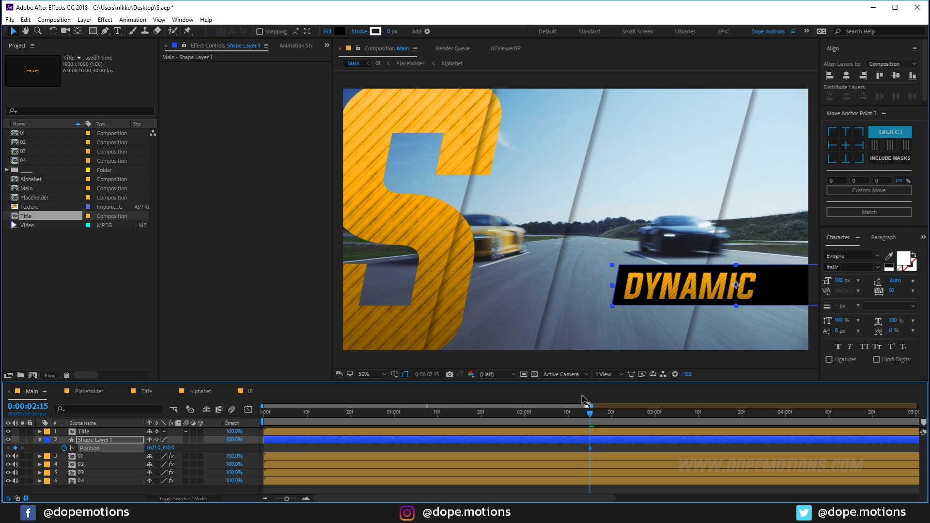
# At 0:00:01:00, move the black bar horizontally out past the frame's right edge so it slides in, and scrub through the motion
pyautogui.moveTo(591, 413); pyautogui.dragTo(425, 413)
pyautogui.click(394, 413)
pyautogui.moveTo(700, 288); pyautogui.dragTo(896, 287)
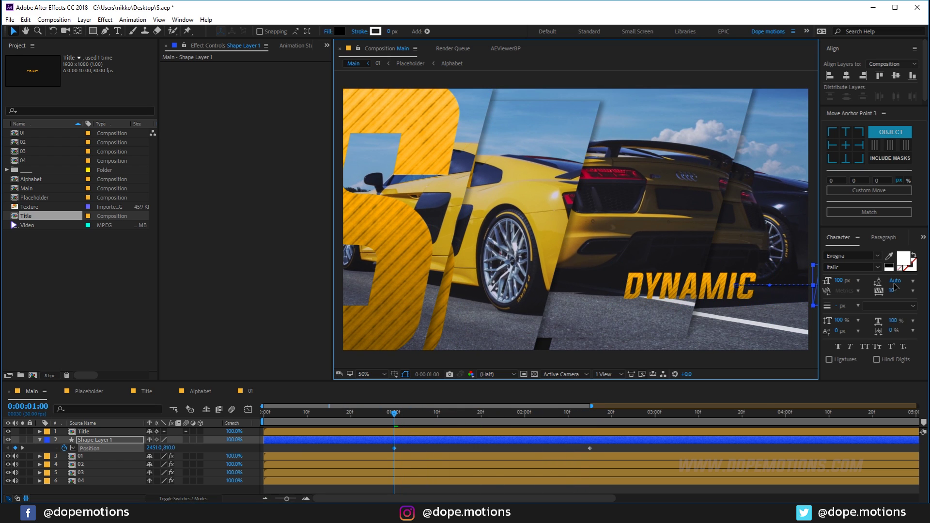
pyautogui.moveTo(393, 419); pyautogui.dragTo(529, 416)
# Apply Easy Ease to both Position keyframes of the bar and reshape the speed graph for an early peak and long slow-down
pyautogui.moveTo(601, 451); pyautogui.dragTo(376, 462)
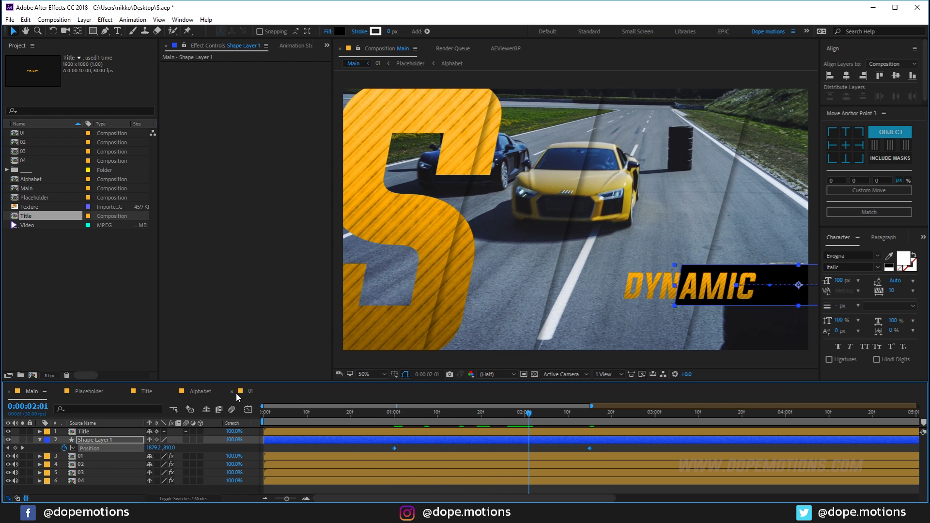
pyautogui.press('F9')
pyautogui.click(248, 410)
pyautogui.moveTo(608, 467); pyautogui.dragTo(370, 479)
pyautogui.moveTo(558, 478); pyautogui.dragTo(492, 476)
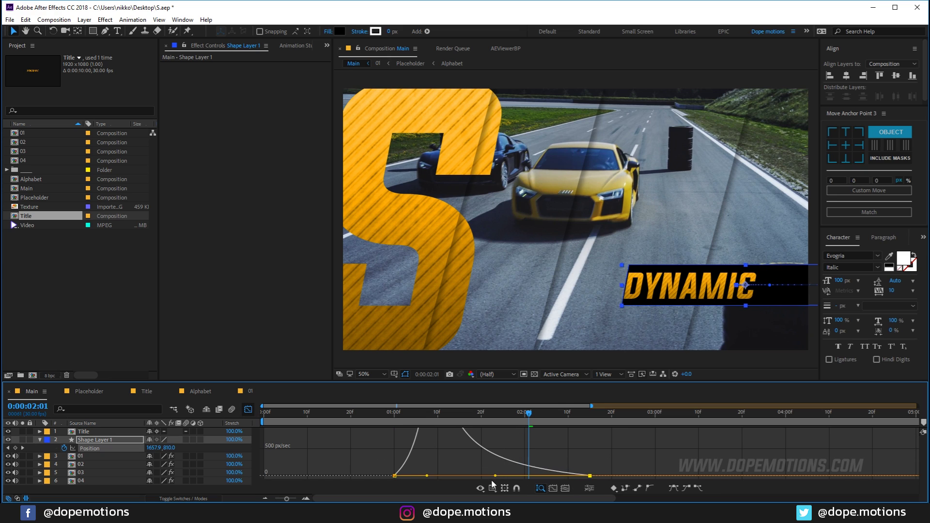
pyautogui.click(248, 410)
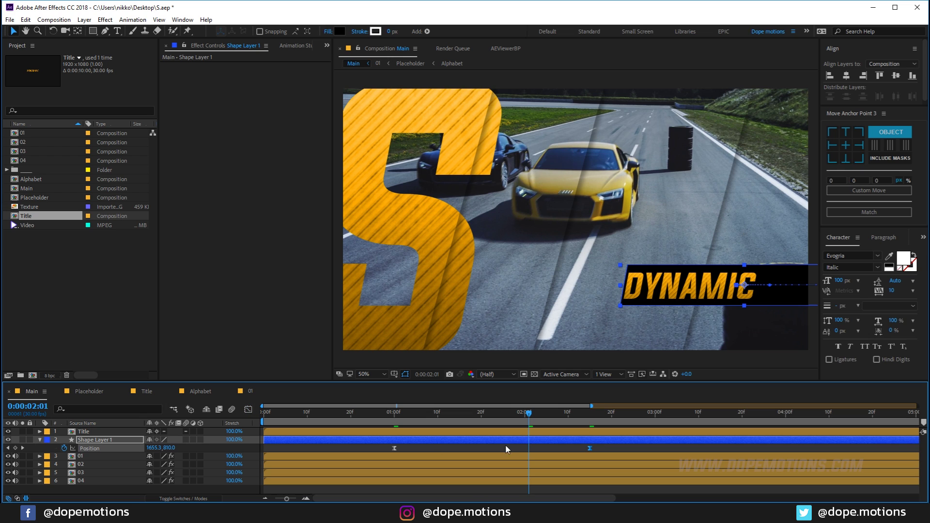
# Duplicate the black bar's shape layer, rename the copy M, and place it above the Title layer
pyautogui.moveTo(397, 427); pyautogui.dragTo(529, 426)
pyautogui.click(394, 447)
pyautogui.click(393, 446)
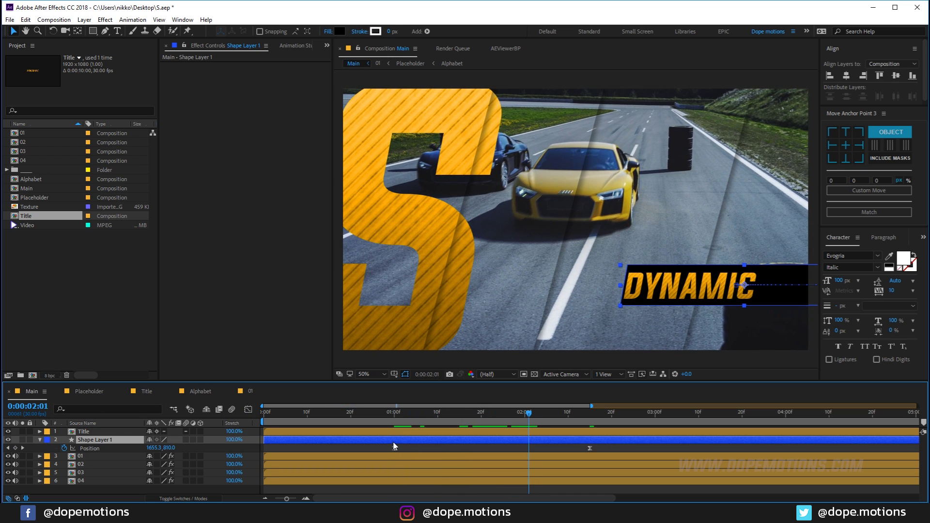
pyautogui.hotkey('ctrl', 'd')
pyautogui.press('Return')
pyautogui.write('M')
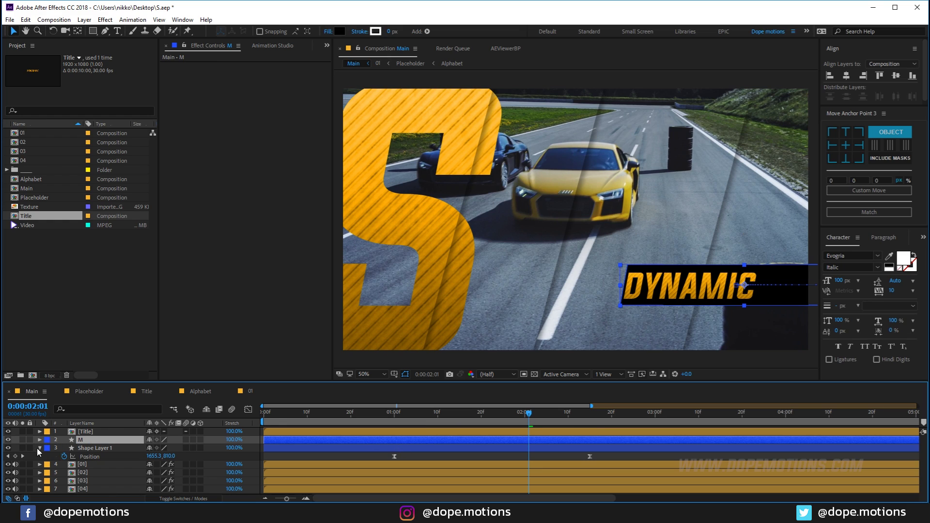
pyautogui.moveTo(82, 440); pyautogui.dragTo(89, 432)
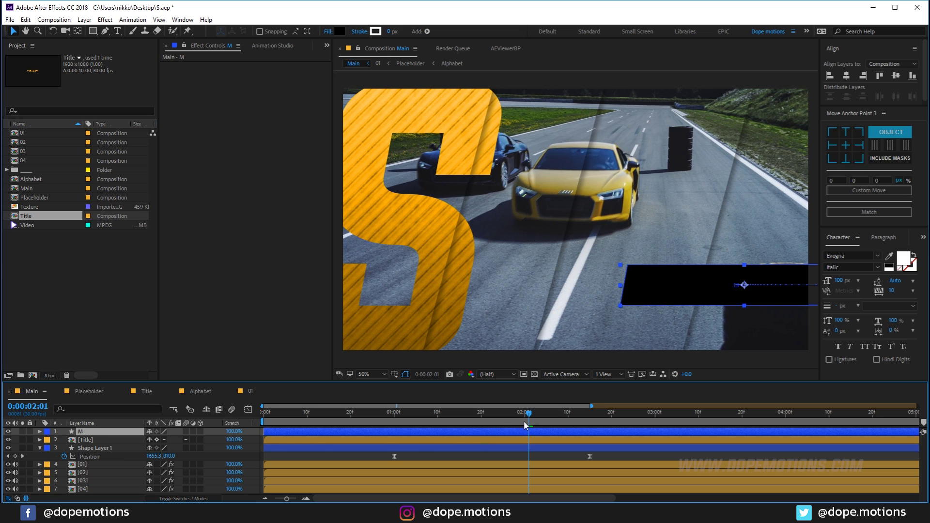
# Set the Title layer's track matte to Alpha Matte "M"
pyautogui.click(82, 439)
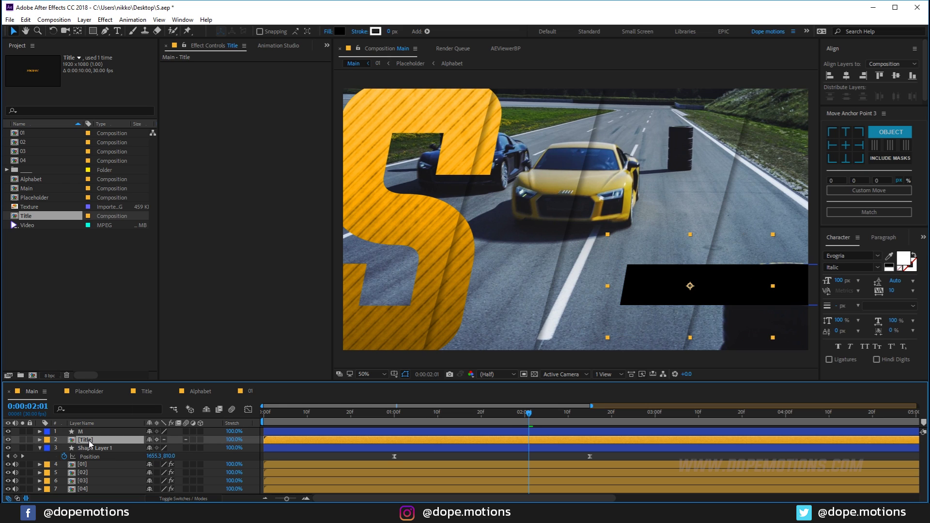
pyautogui.click(184, 499)
pyautogui.click(208, 440)
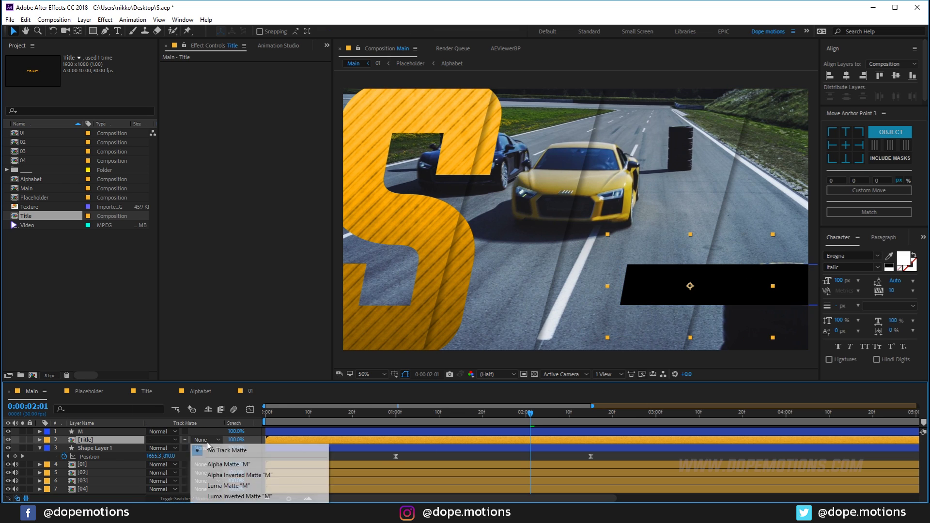
pyautogui.click(220, 465)
# Keyframe the Title layer's Position at 0:00:02:15, and at 0:00:01:10 raise it above the bar to 1432, 660
pyautogui.moveTo(528, 417); pyautogui.dragTo(591, 420)
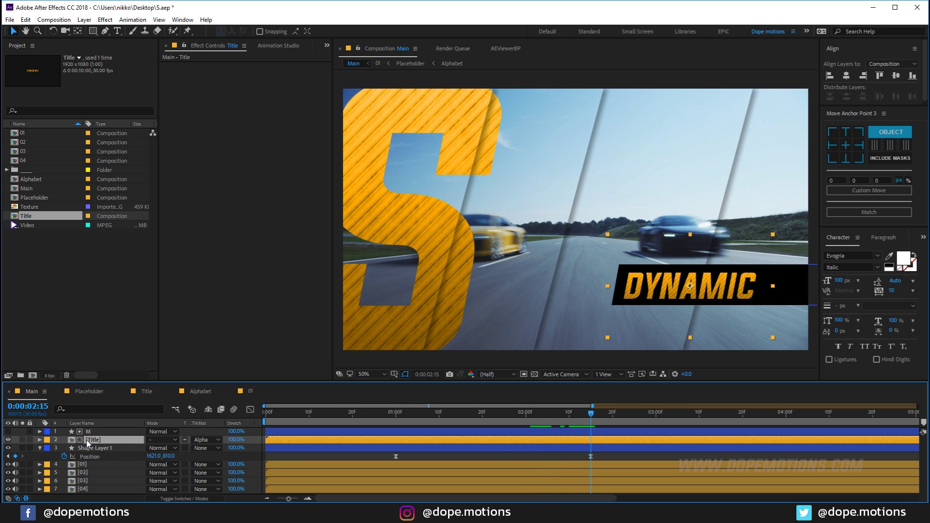
pyautogui.press('p')
pyautogui.click(64, 449)
pyautogui.click(440, 413)
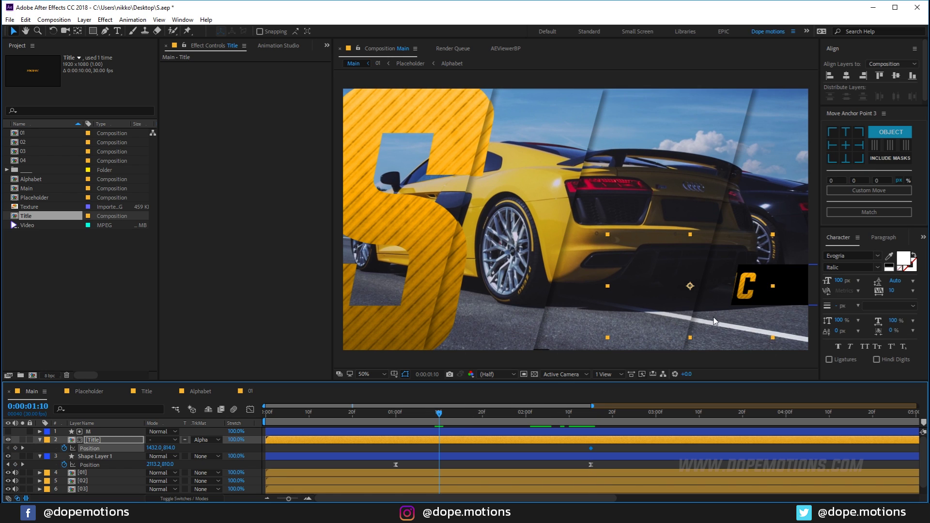
pyautogui.moveTo(684, 319); pyautogui.dragTo(691, 286)
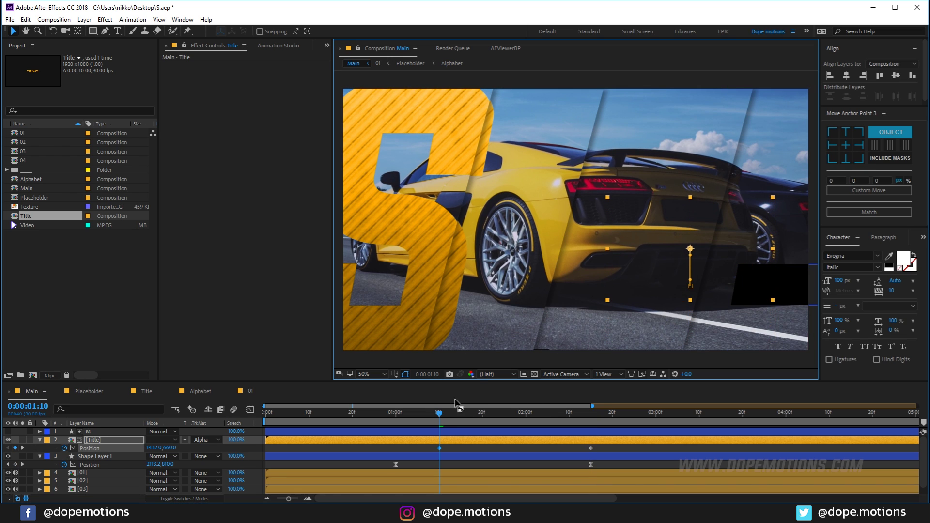
# Ease both Title Position keyframes, reshape their speed graph for an early peak with a long slow-down, and preview the reveal
pyautogui.moveTo(424, 449); pyautogui.dragTo(611, 452)
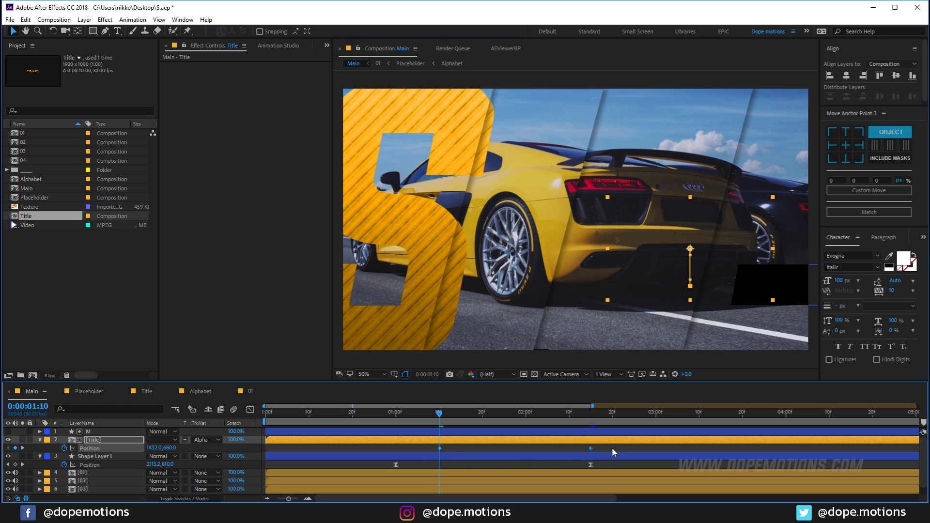
pyautogui.hotkey('shift', 'F3')
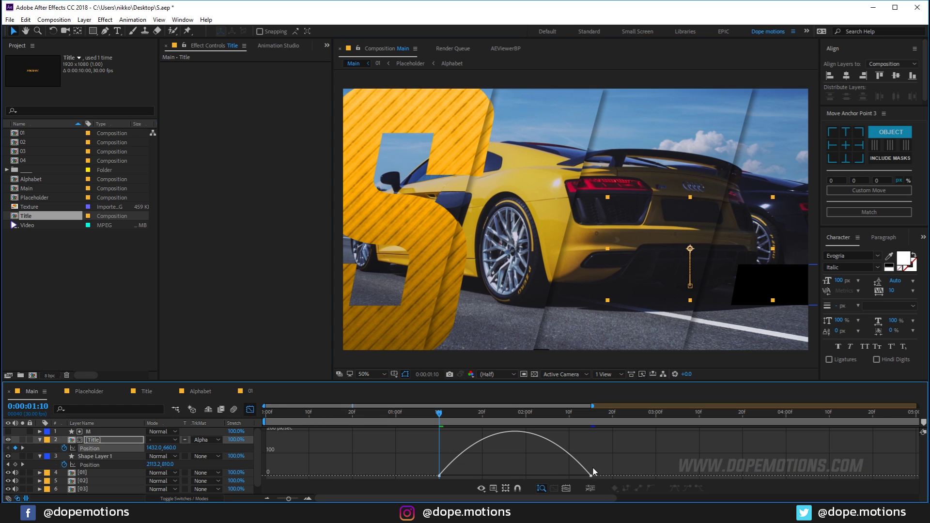
pyautogui.moveTo(577, 478); pyautogui.dragTo(515, 475)
pyautogui.press('space')
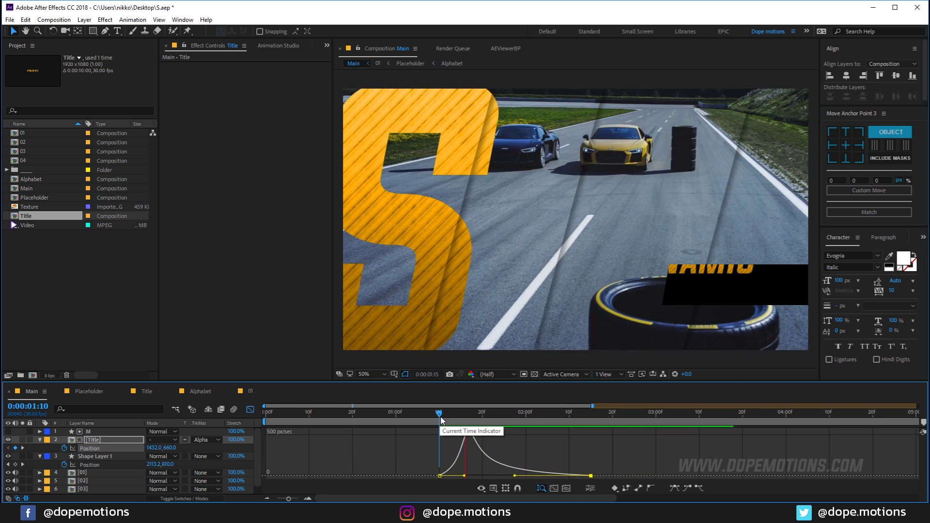
pyautogui.press('space')
pyautogui.click(250, 412)
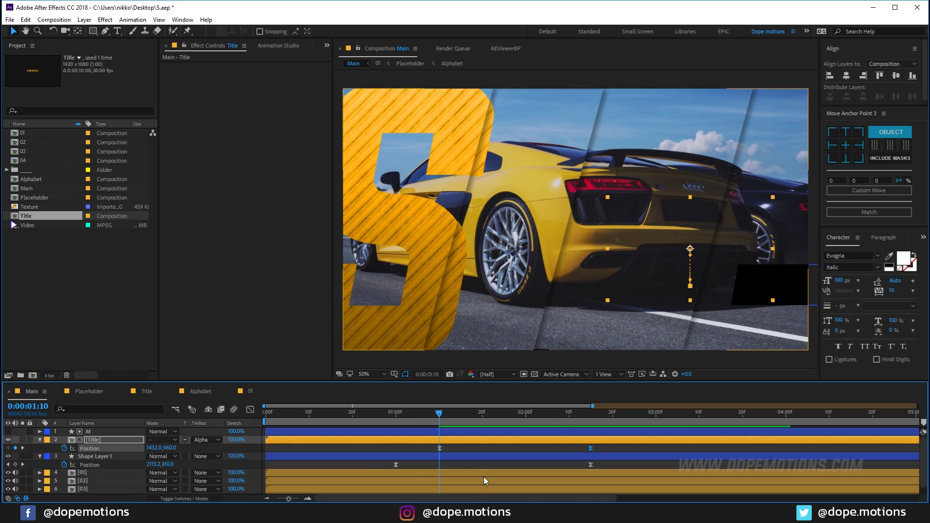
# Shift both Title Position keyframes ten frames later, to 0:00:01:20 and 0:00:02:25, and play the preview
pyautogui.moveTo(426, 447); pyautogui.dragTo(632, 450)
pyautogui.press('F2')
pyautogui.press('space')
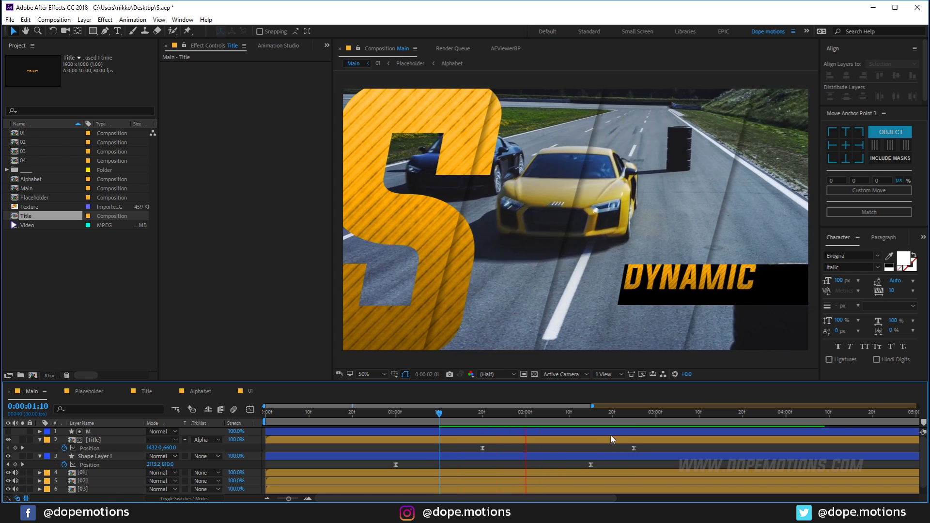
# End the work area at about 0:00:03:18 and preview the title animation
pyautogui.moveTo(569, 419); pyautogui.dragTo(735, 419)
pyautogui.press('space')
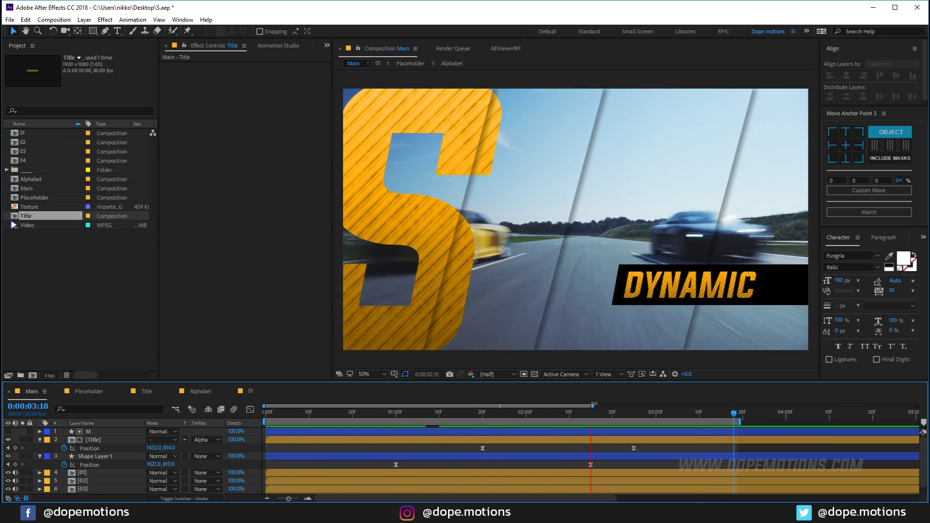
pyautogui.click(621, 412)
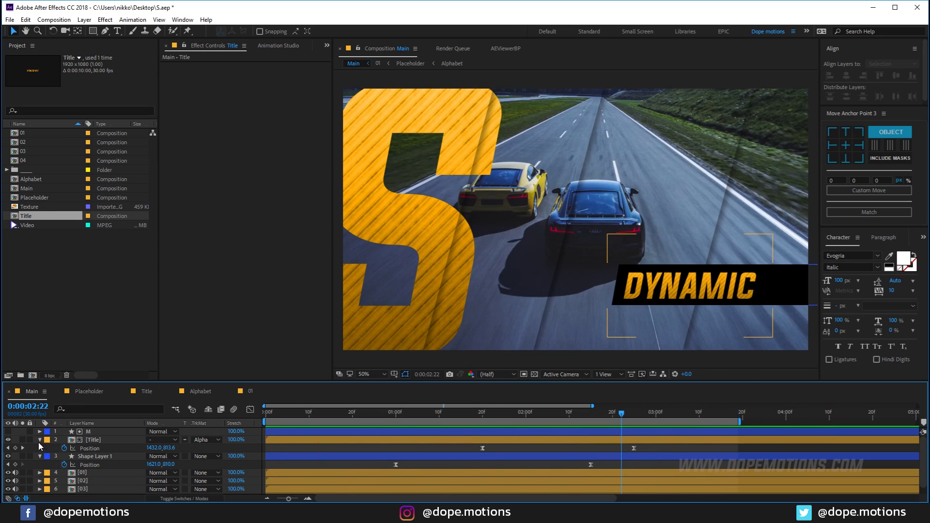
# Collapse the layer properties, enlarge the timeline area, and open the Alphabet composition nested through 01 and Placeholder
pyautogui.click(40, 440)
pyautogui.click(40, 448)
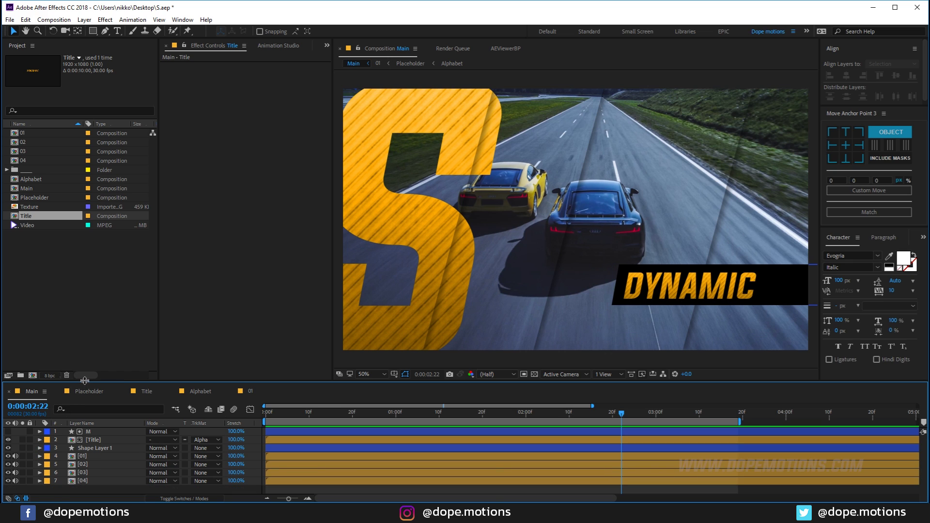
pyautogui.moveTo(85, 381); pyautogui.dragTo(87, 345)
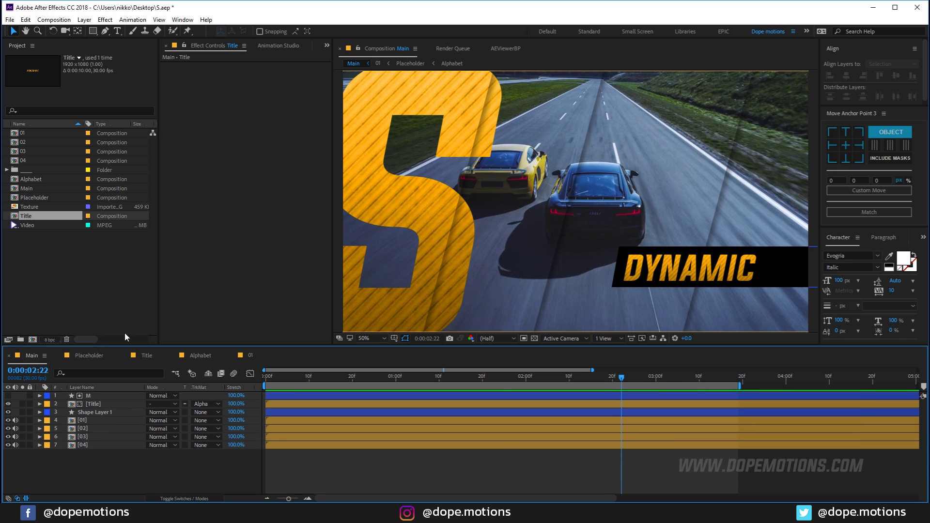
pyautogui.doubleClick(86, 421)
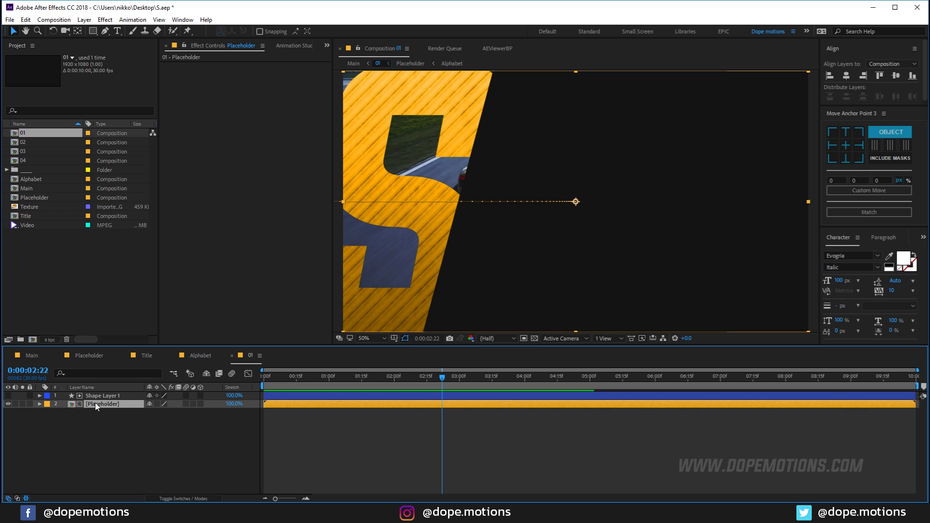
pyautogui.doubleClick(95, 403)
pyautogui.doubleClick(88, 396)
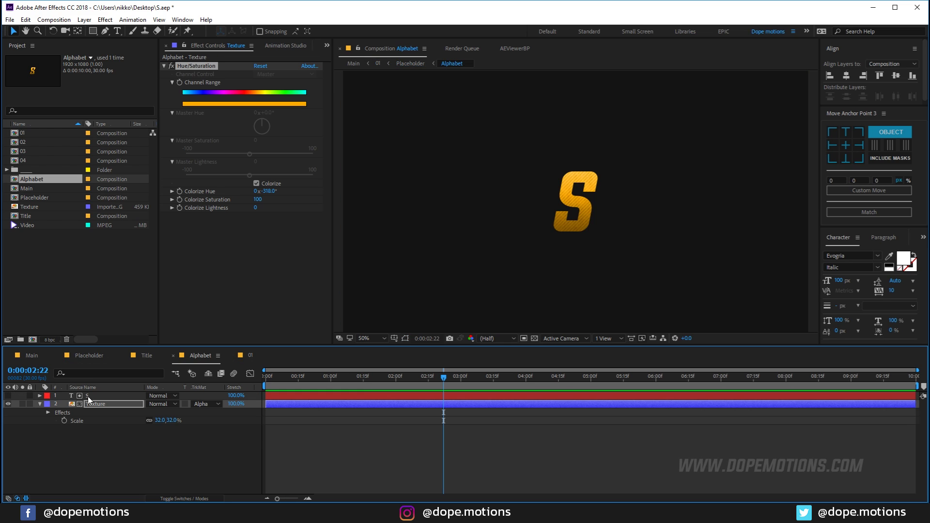
# Replace the letter S with CARS in the Alphabet composition's text layer and set its tracking to -135
pyautogui.doubleClick(91, 395)
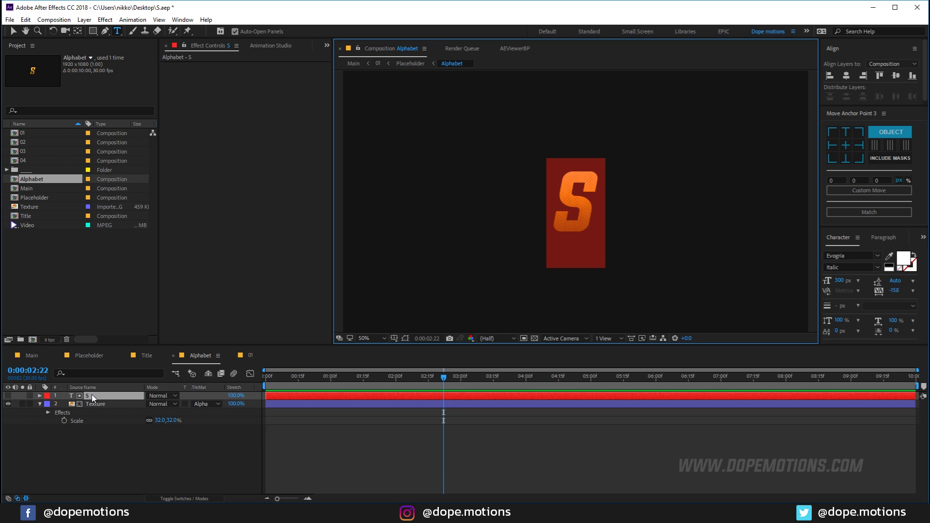
pyautogui.write('CARS')
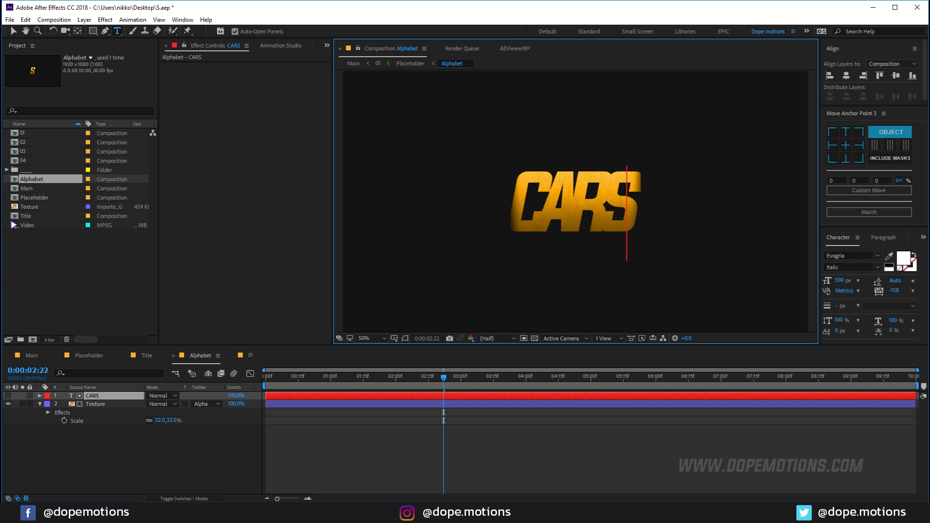
pyautogui.press('Escape')
pyautogui.moveTo(895, 291); pyautogui.dragTo(904, 291)
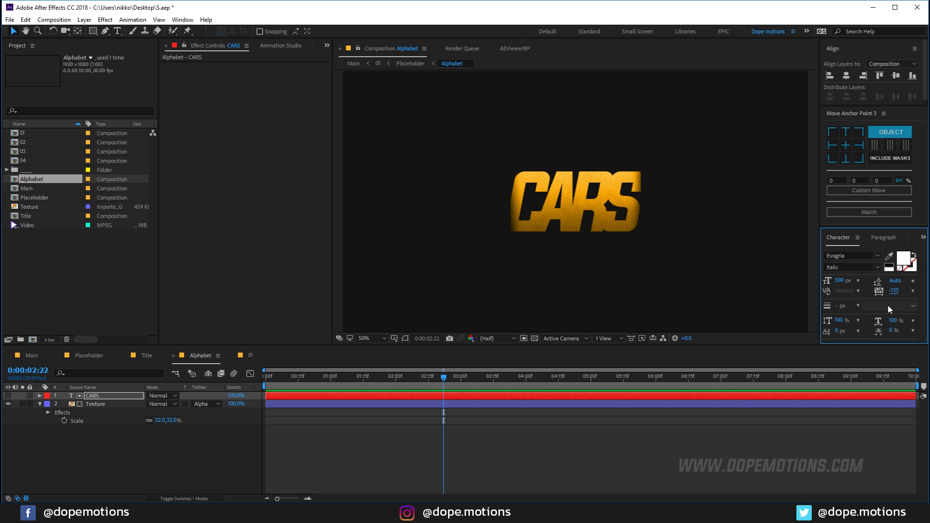
# Set the CARS text's tracking to -111 and the Texture layer's scale to 42% in the Alphabet composition
pyautogui.moveTo(894, 290); pyautogui.dragTo(898, 283)
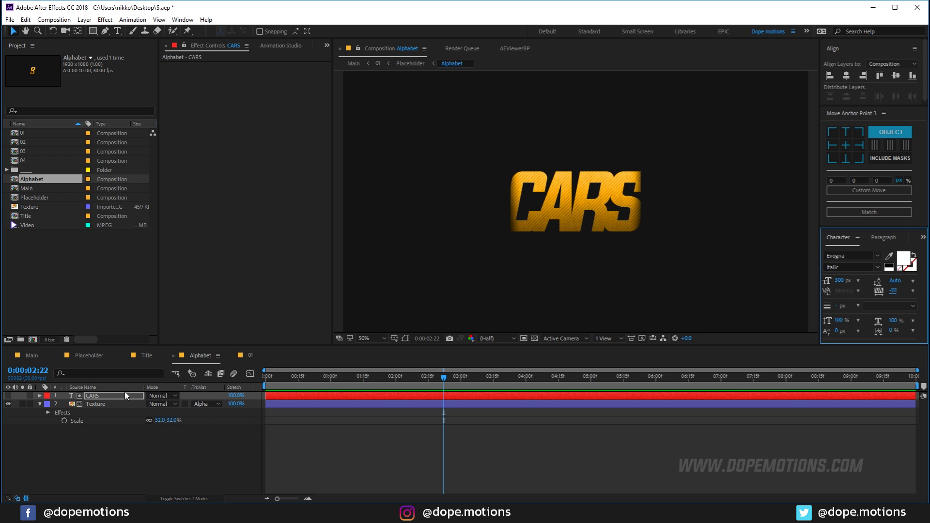
pyautogui.click(116, 404)
pyautogui.moveTo(172, 420); pyautogui.dragTo(177, 420)
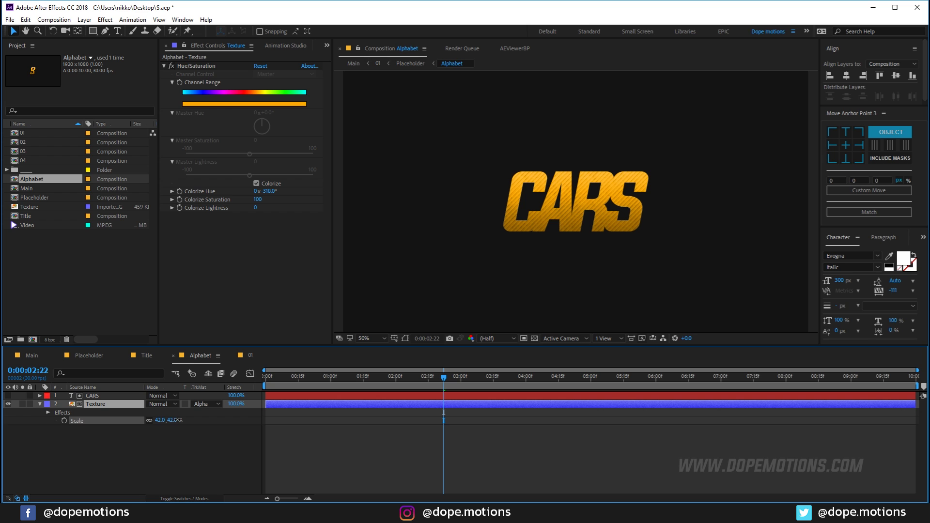
# Open Placeholder from Main through 01 and move the Alphabet layer horizontally to centre CARS, at Position 962, 540
pyautogui.click(29, 356)
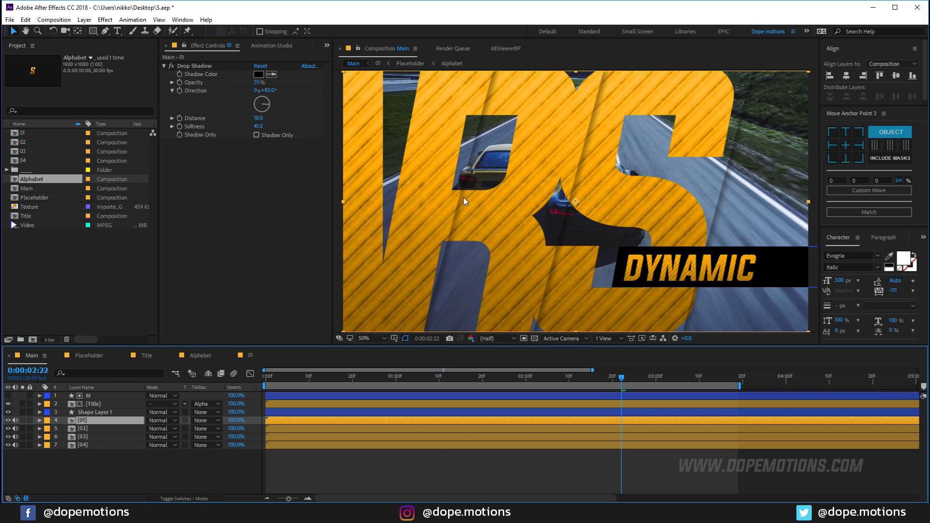
pyautogui.doubleClick(91, 420)
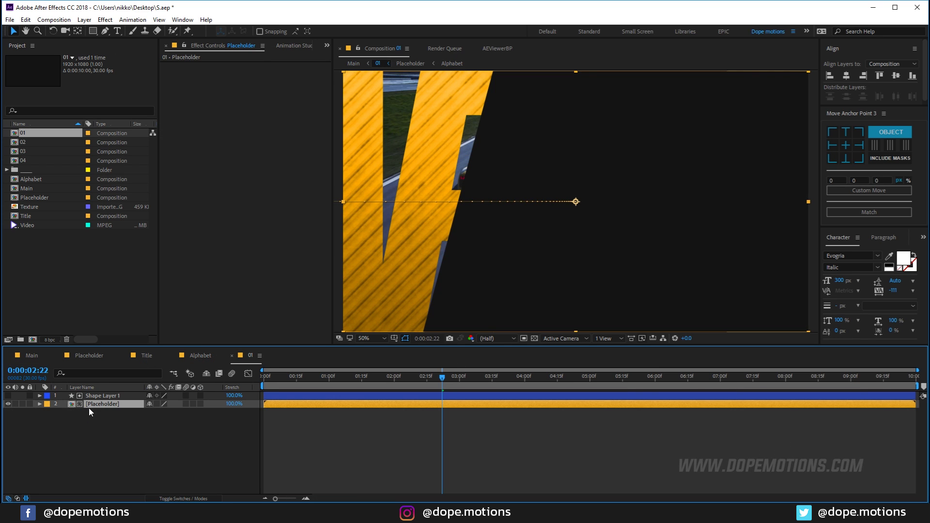
pyautogui.doubleClick(94, 403)
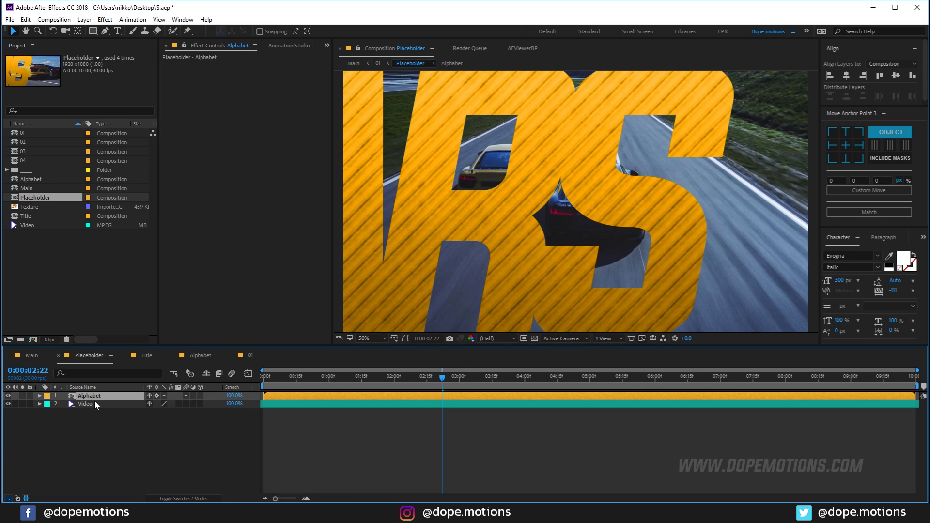
pyautogui.click(558, 257)
pyautogui.press('space')
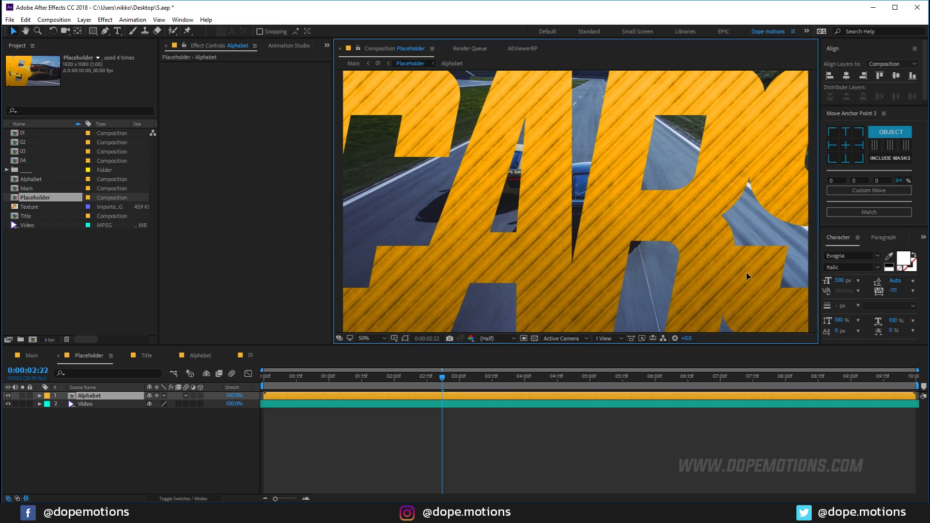
pyautogui.click(650, 286)
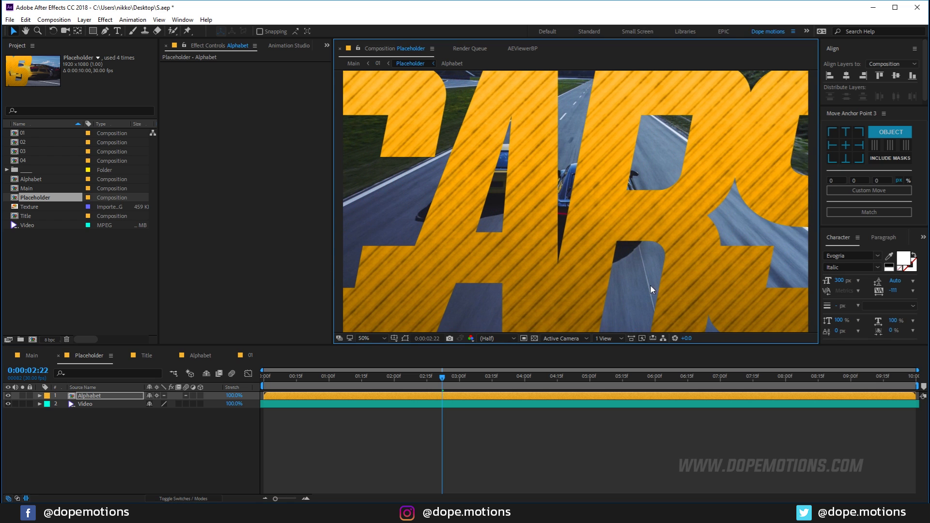
# Duplicate the Video layer and set the upper copy to use the Alphabet layer as its alpha matte
pyautogui.click(91, 406)
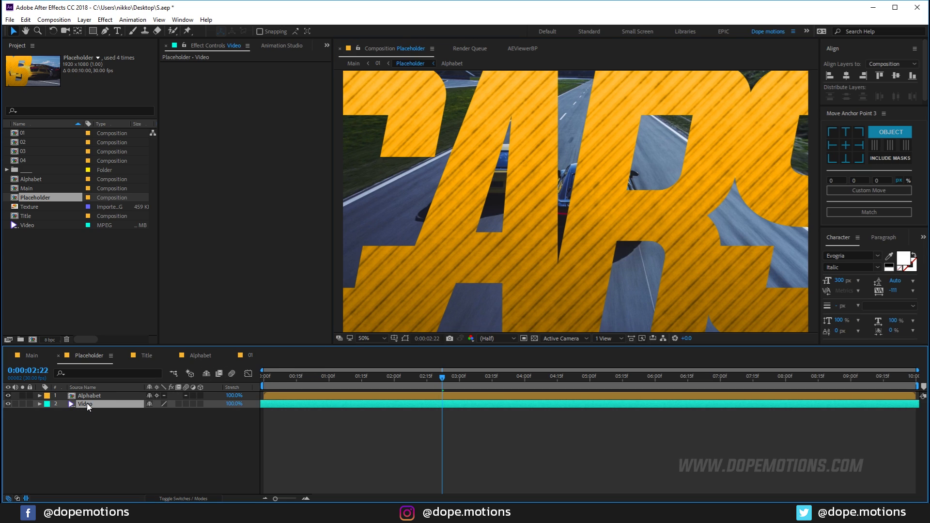
pyautogui.hotkey('ctrl', 'd')
pyautogui.click(184, 499)
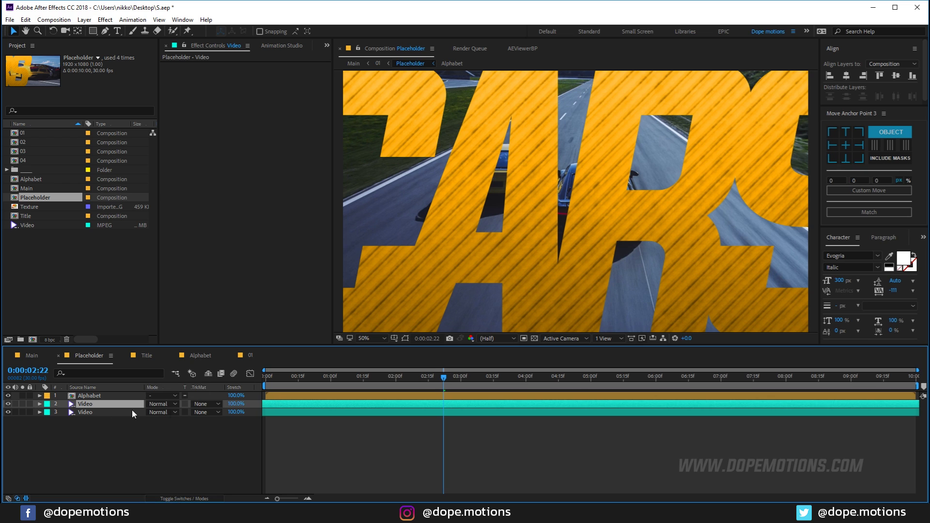
pyautogui.click(205, 404)
pyautogui.click(215, 429)
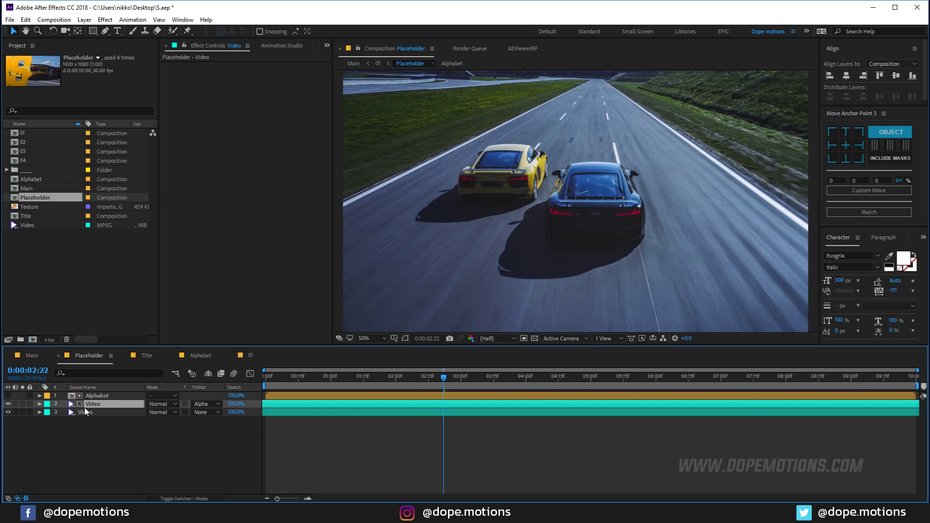
# Apply Hue/Saturation to the upper Video copy and set its Master Saturation to -100
pyautogui.hotkey('ctrl', 'space')
pyautogui.write('hue')
pyautogui.click(35, 417)
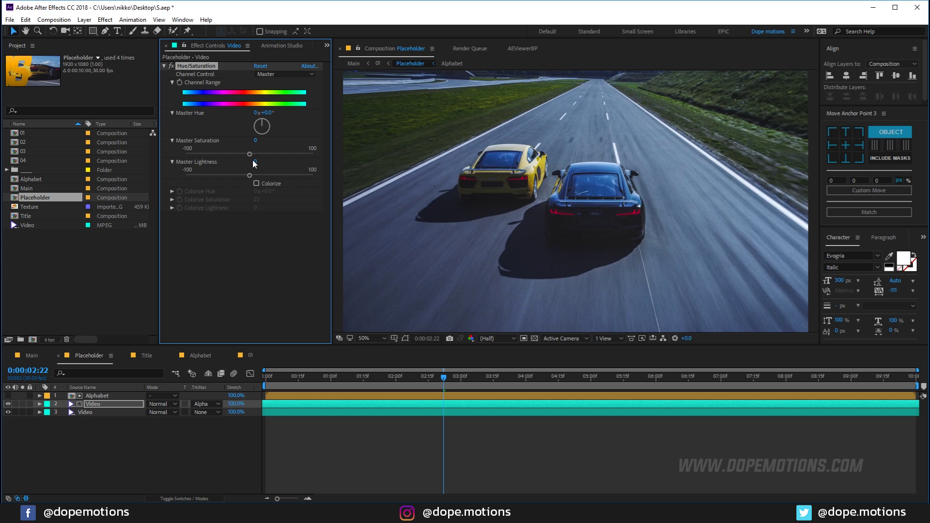
pyautogui.moveTo(250, 155); pyautogui.dragTo(129, 158)
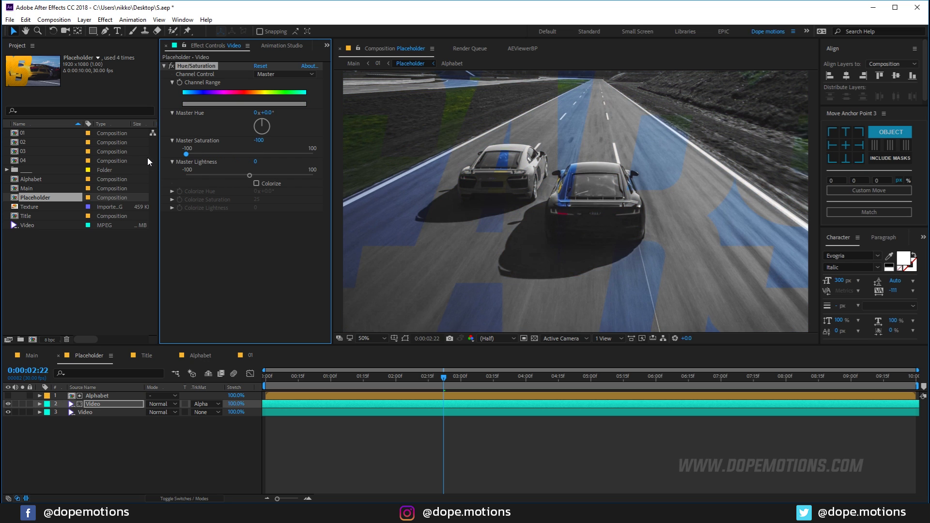
# Apply Curves to the upper Video copy, lower the RGB midtones to darken it, and preview Placeholder from the start
pyautogui.click(94, 403)
pyautogui.hotkey('ctrl', 'space')
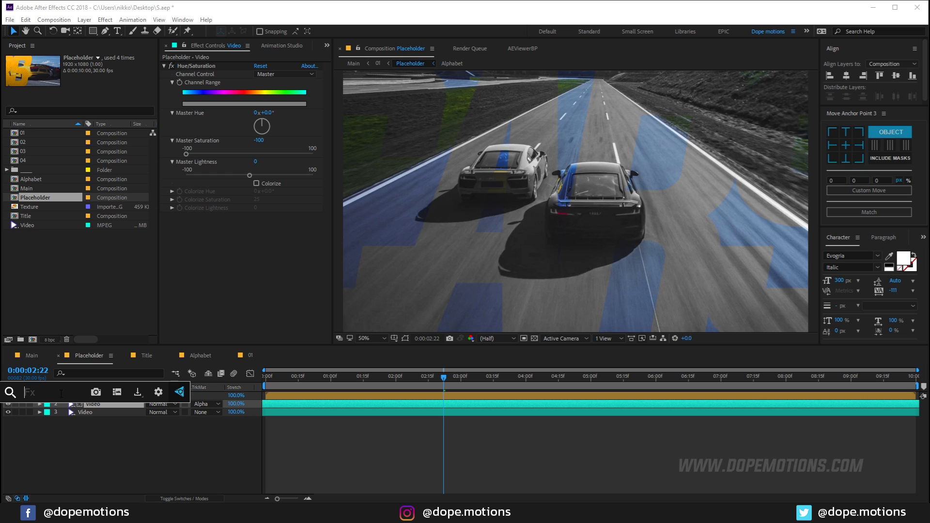
pyautogui.write('cur')
pyautogui.click(31, 415)
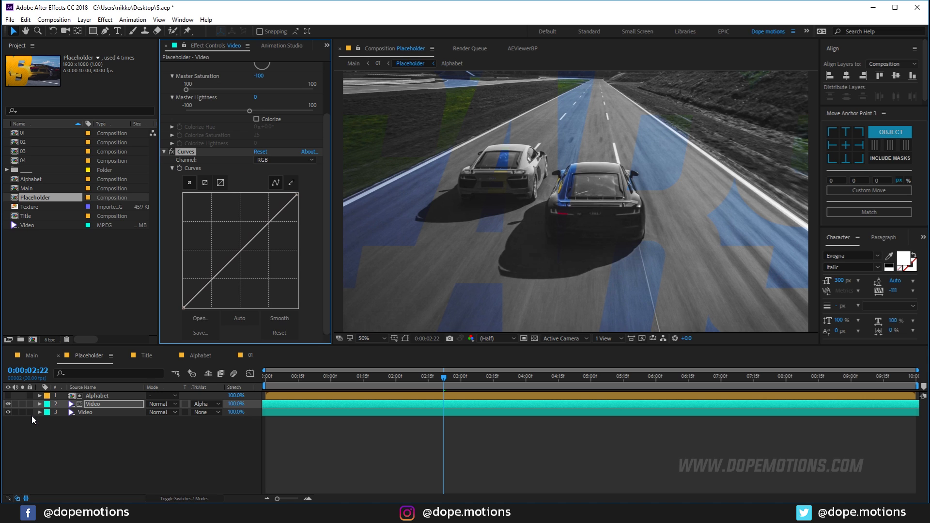
pyautogui.moveTo(239, 257); pyautogui.dragTo(246, 265)
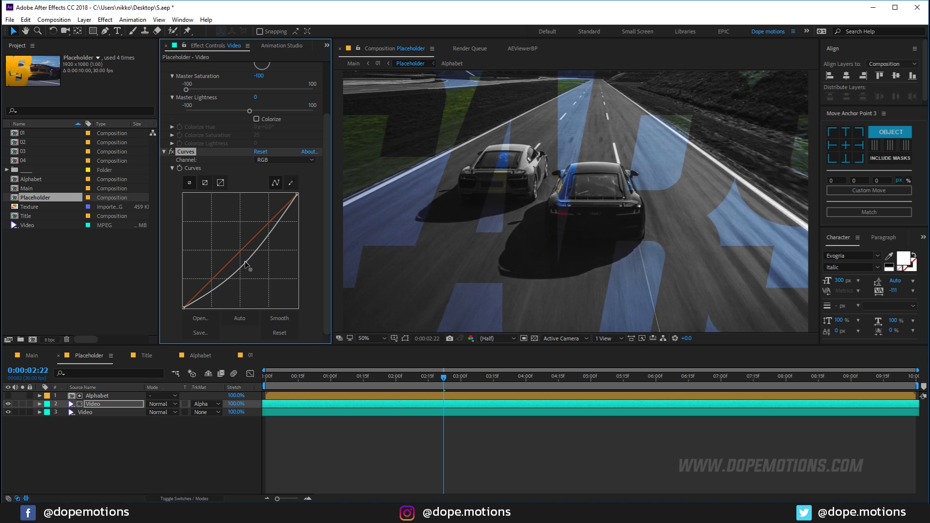
pyautogui.click(277, 380)
pyautogui.press('space')
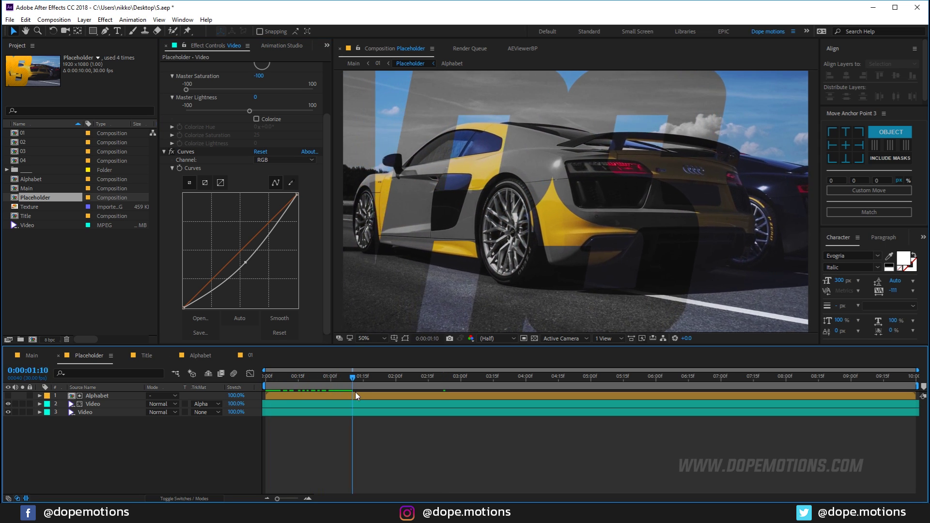
pyautogui.press('space')
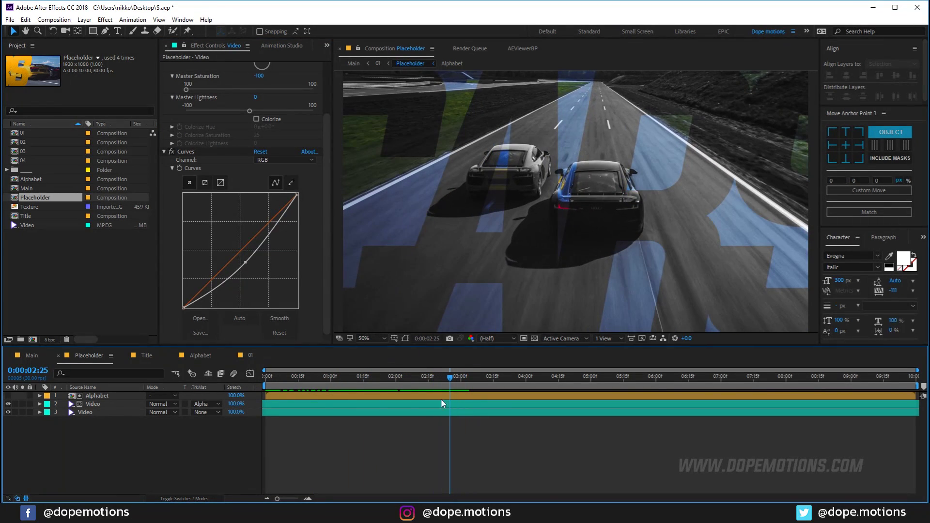
# Delete the Alphabet layer's middle Position keyframe and move its last Position keyframe to 0:00:02:00
pyautogui.click(97, 396)
pyautogui.press('p')
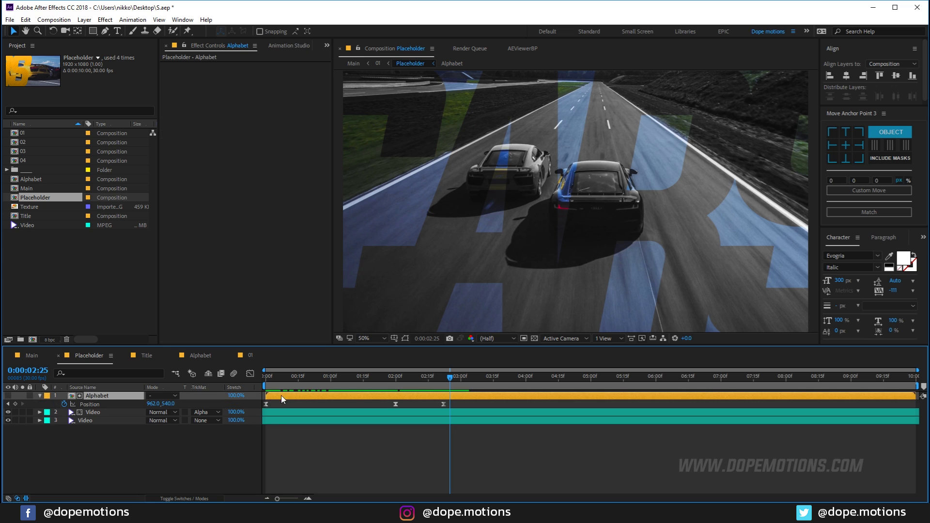
pyautogui.click(445, 388)
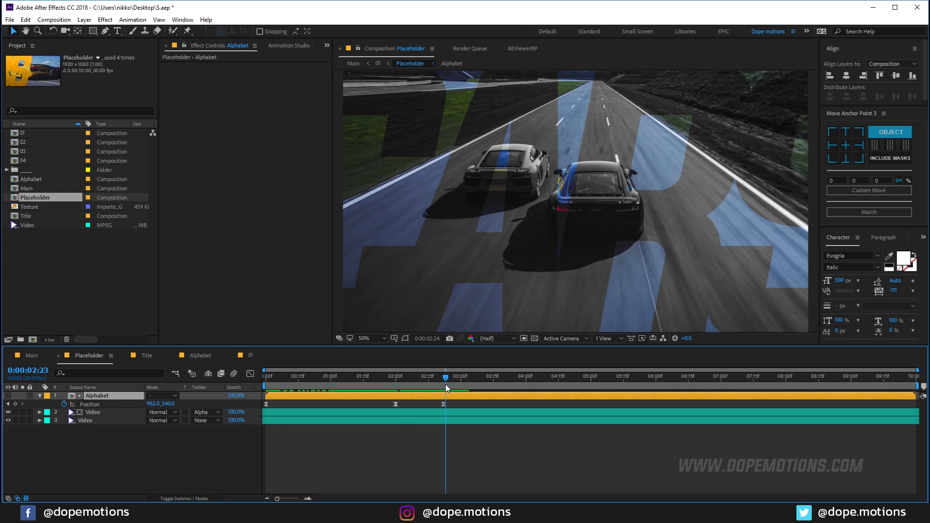
pyautogui.moveTo(408, 405); pyautogui.dragTo(376, 412)
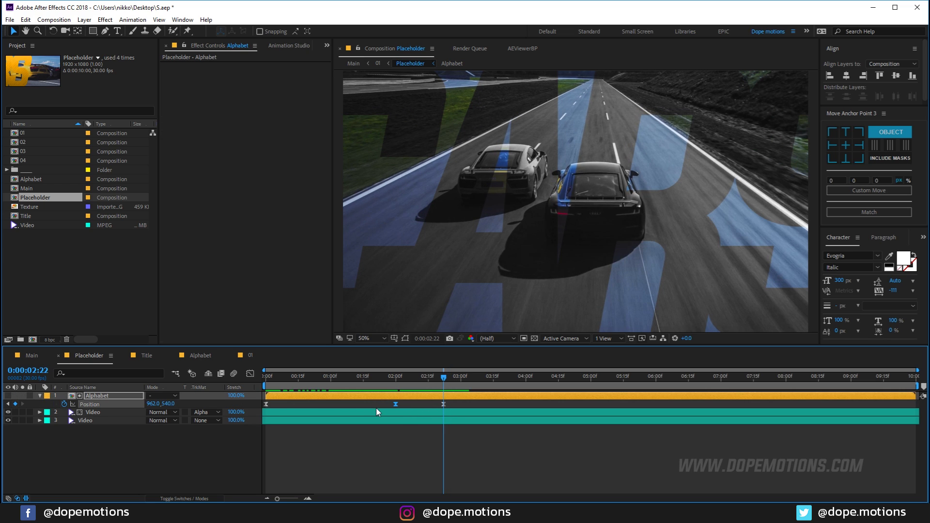
pyautogui.press('Delete')
pyautogui.moveTo(446, 379); pyautogui.dragTo(397, 385)
pyautogui.hotkey('ctrl', 'z')
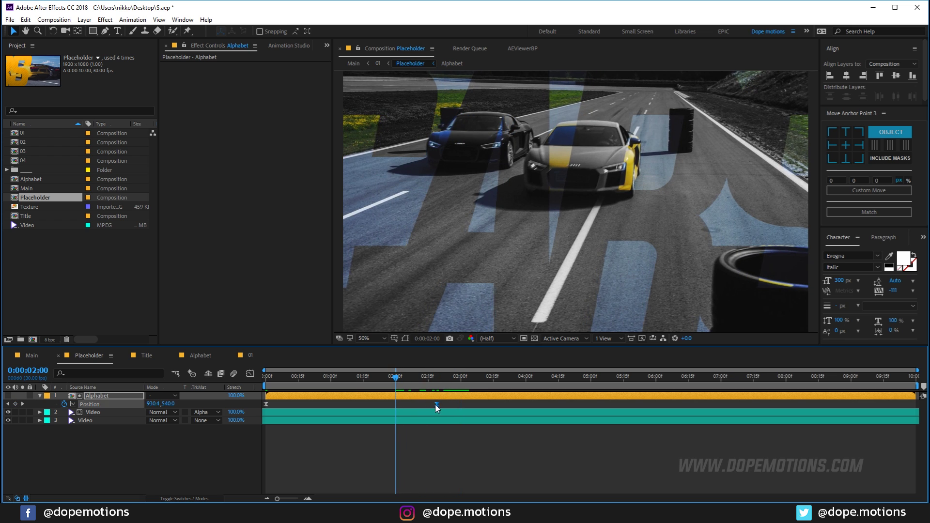
# Set the Alphabet layer's Position at 0:00:00:00 to -1384, 540 so CARS starts outside the frame, and preview the motion
pyautogui.moveTo(390, 385); pyautogui.dragTo(228, 392)
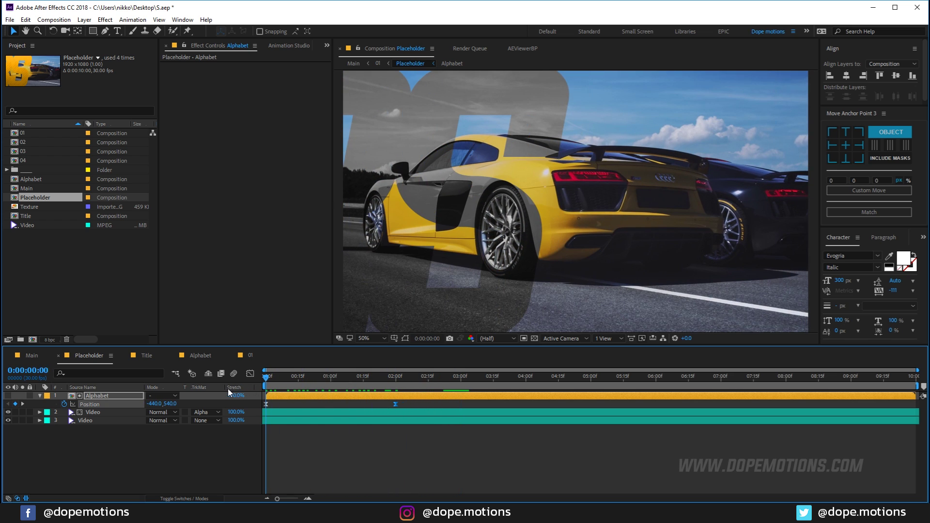
pyautogui.moveTo(438, 243); pyautogui.dragTo(209, 257)
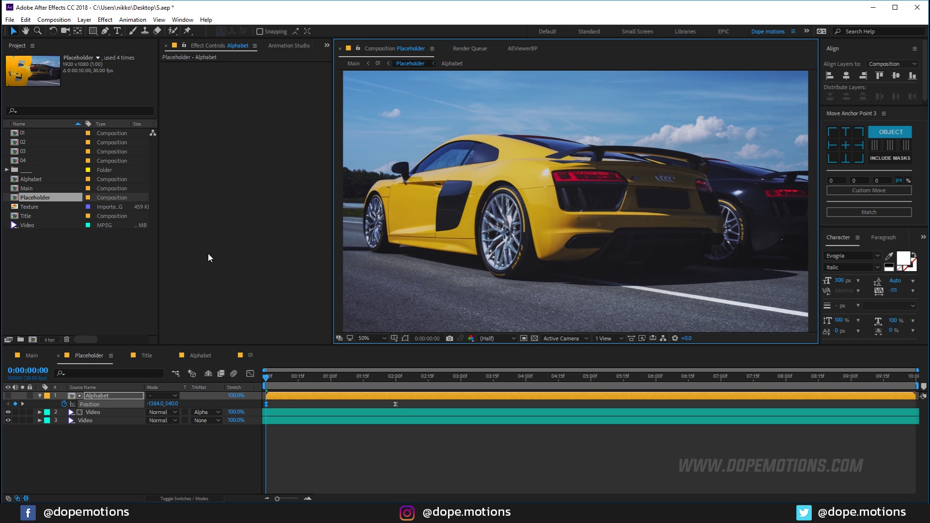
pyautogui.press('space')
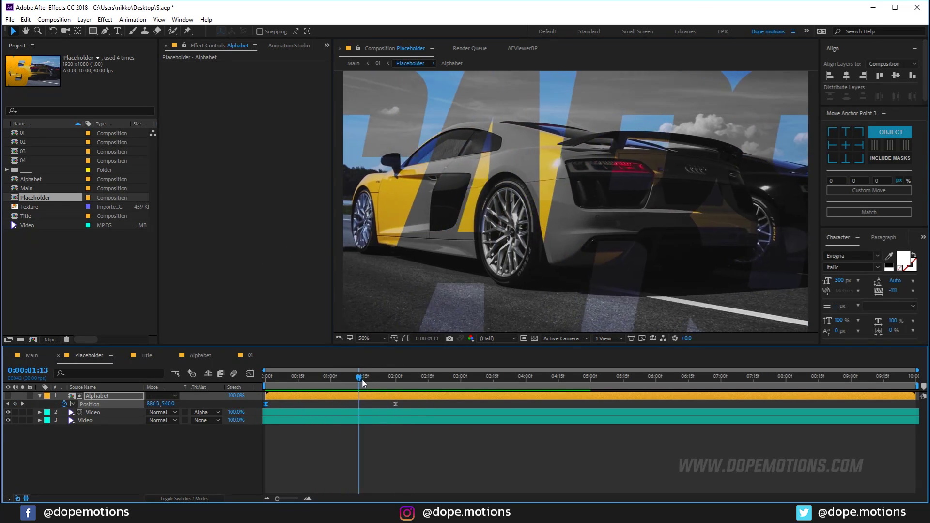
# Preview the Main composition from the start and scrub to 0:00:01:28 to examine the matted lettering
pyautogui.click(34, 357)
pyautogui.moveTo(290, 377); pyautogui.dragTo(232, 383)
pyautogui.press('space')
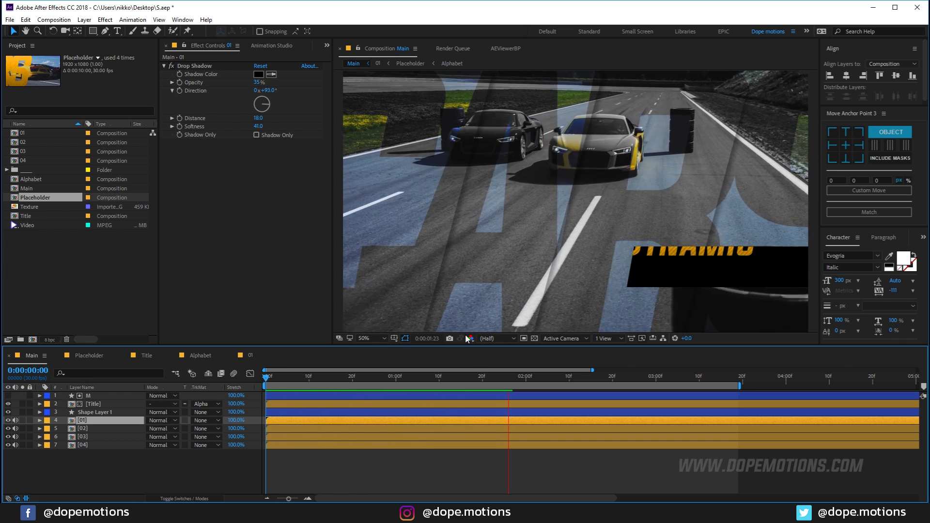
pyautogui.moveTo(270, 377); pyautogui.dragTo(517, 387)
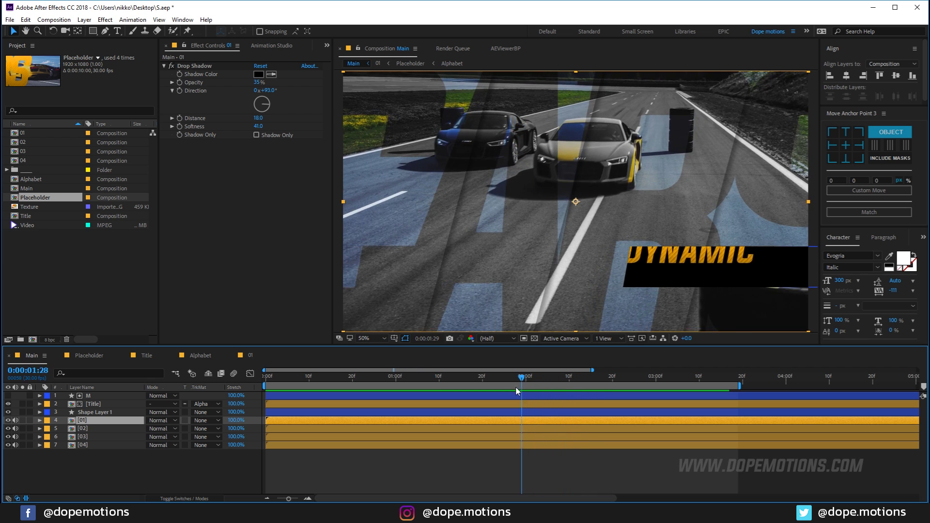
# Open the Alphabet composition and reveal the Scale properties of its CARS text and Texture layers
pyautogui.click(147, 355)
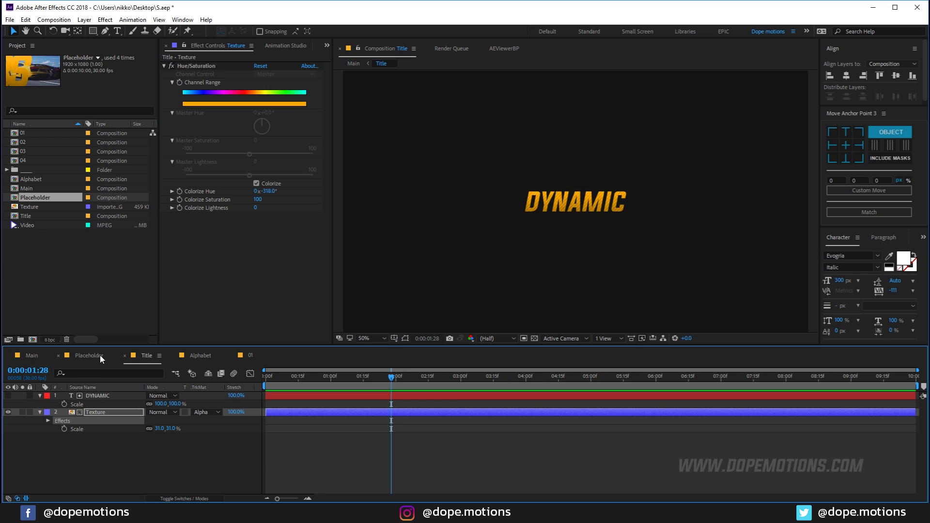
pyautogui.click(89, 356)
pyautogui.click(124, 457)
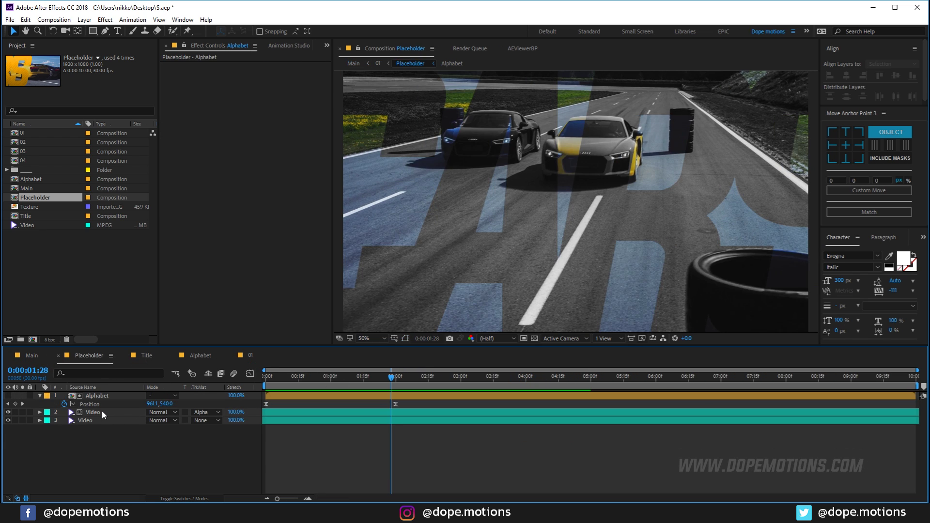
pyautogui.click(95, 398)
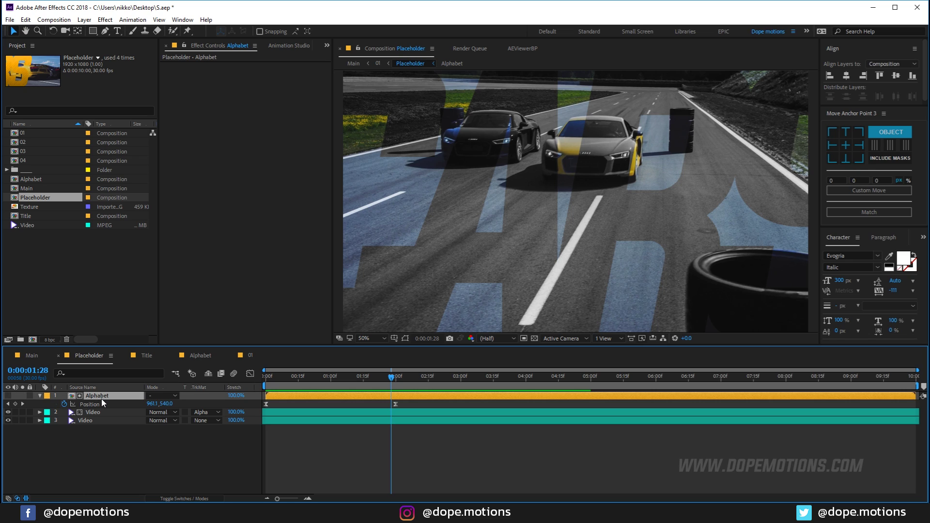
pyautogui.doubleClick(101, 399)
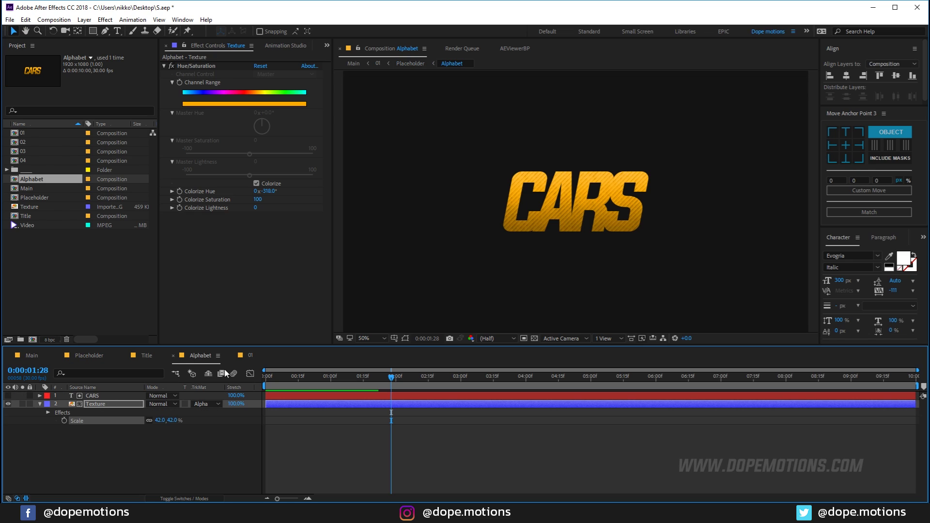
pyautogui.keyDown('ctrl'); pyautogui.click(91, 395); pyautogui.keyUp('ctrl')
pyautogui.press('s')
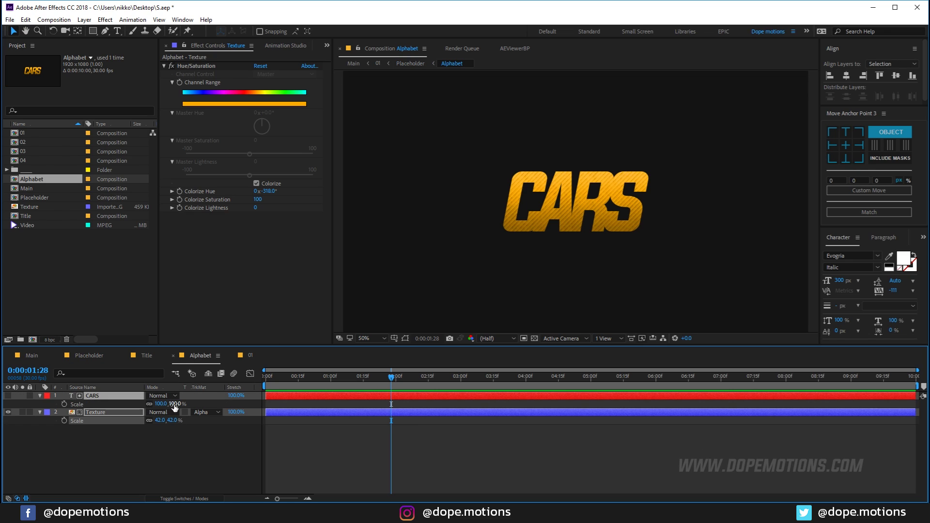
pyautogui.press('Return')
pyautogui.click(102, 396)
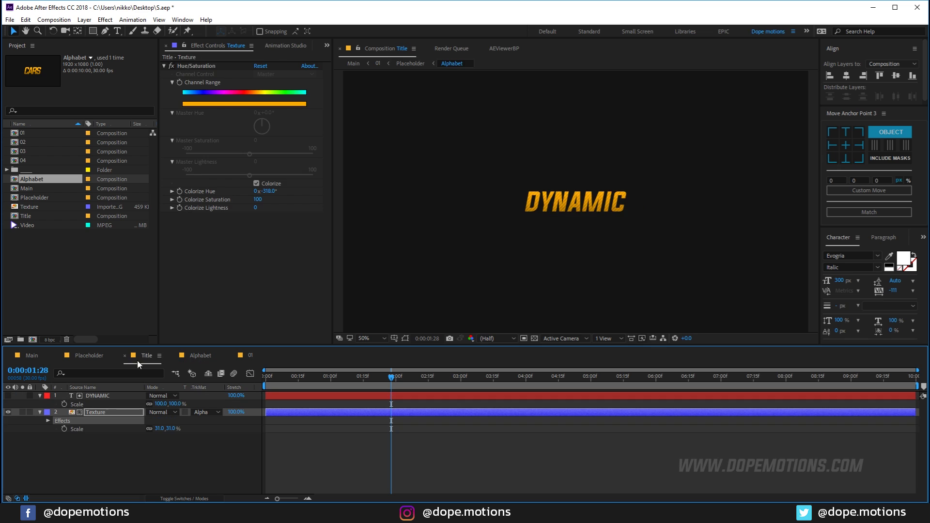
# Set the Alphabet layer's scale in the Placeholder composition to 287% so the whole word CARS fits the frame
pyautogui.click(108, 361)
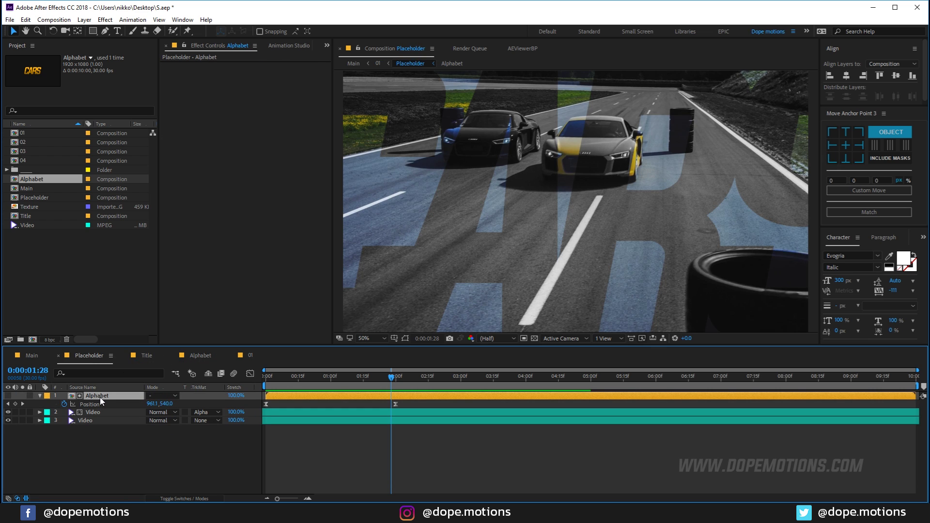
pyautogui.press('s')
pyautogui.click(162, 404)
pyautogui.write('404')
pyautogui.press('Return')
pyautogui.moveTo(160, 404); pyautogui.dragTo(102, 411)
pyautogui.click(116, 447)
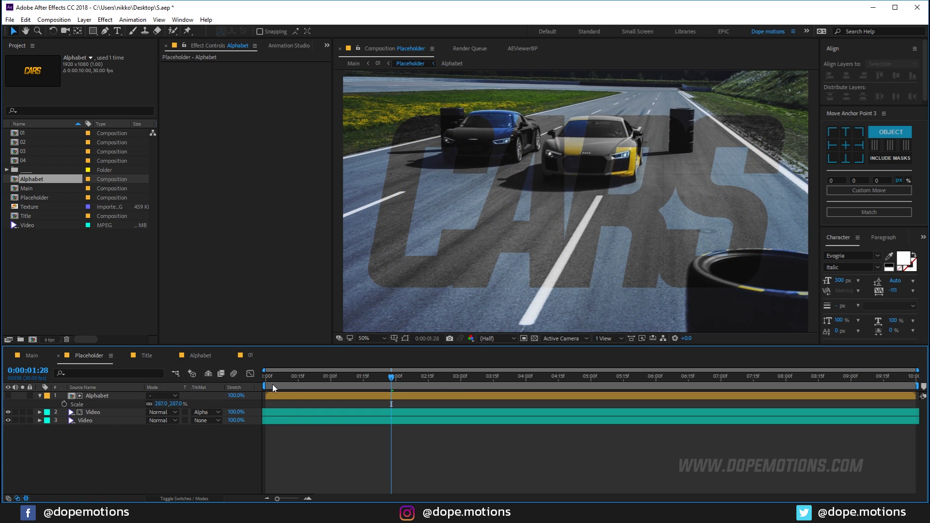
# Try an Inner Glow layer style on the upper Video layer in the Placeholder composition, and undo it
pyautogui.click(91, 416)
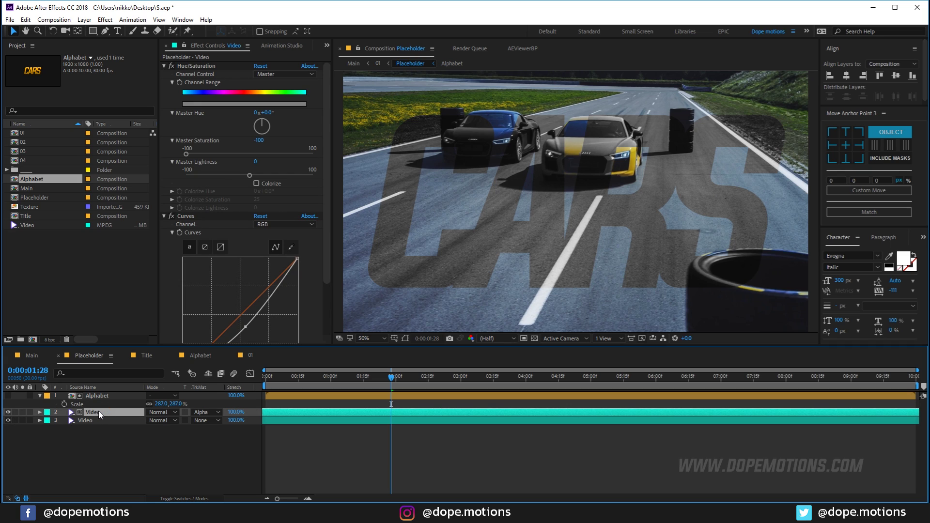
pyautogui.rightClick(96, 412)
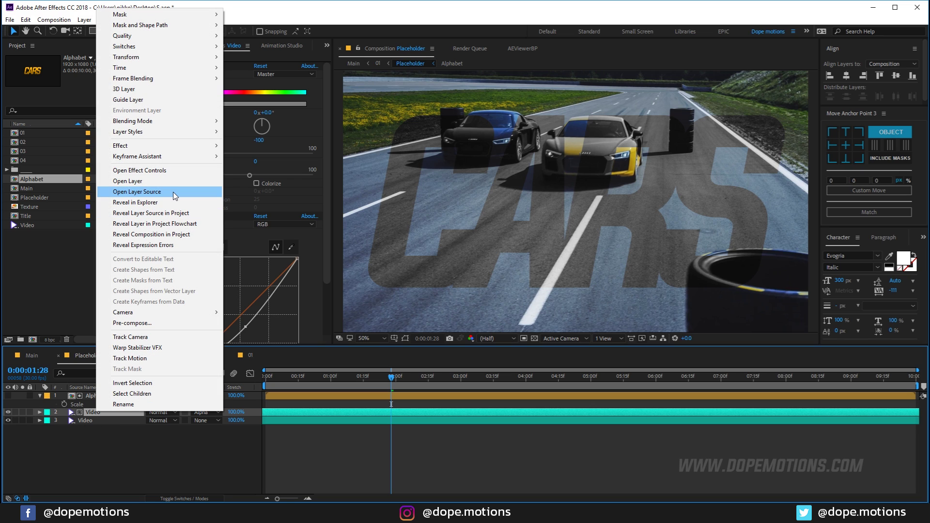
pyautogui.moveTo(194, 132)
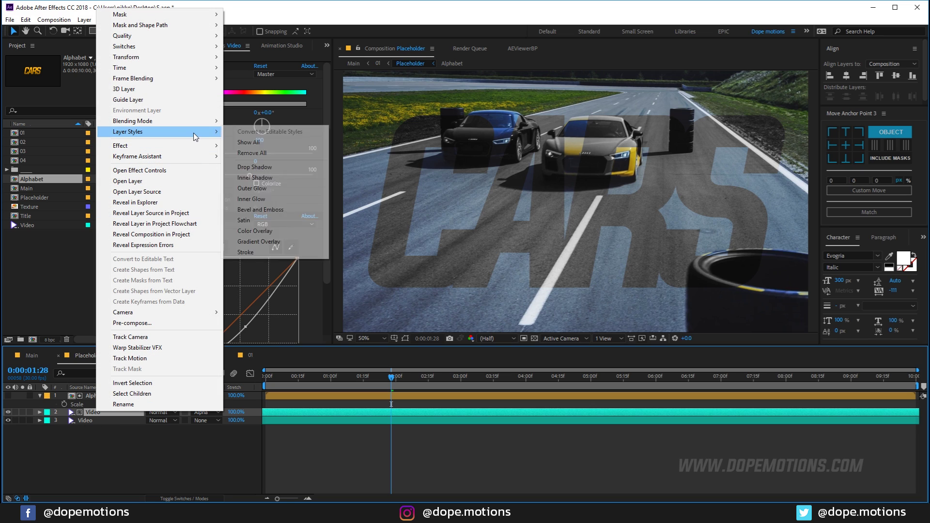
pyautogui.click(261, 199)
pyautogui.hotkey('ctrl', 'z')
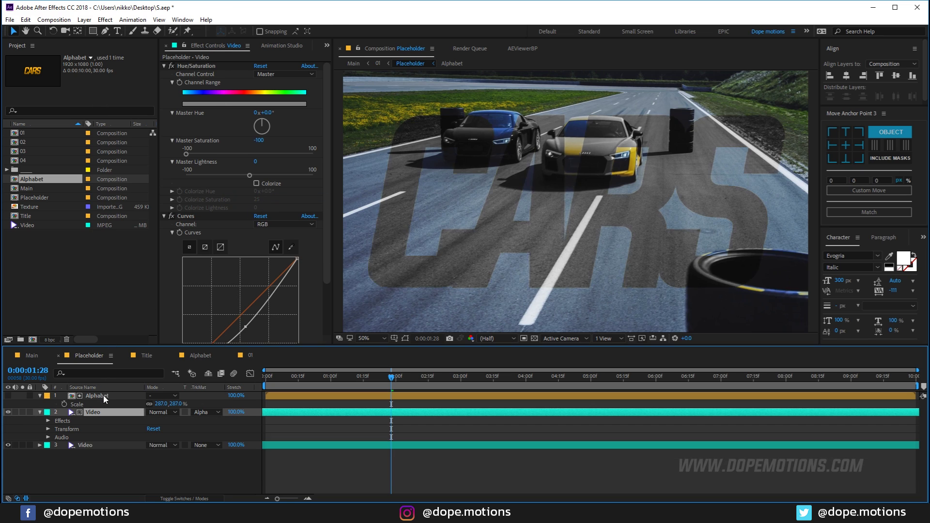
# Add an Inner Shadow layer style to the upper Video layer that is matted by the CARS lettering
pyautogui.rightClick(98, 413)
pyautogui.moveTo(191, 133)
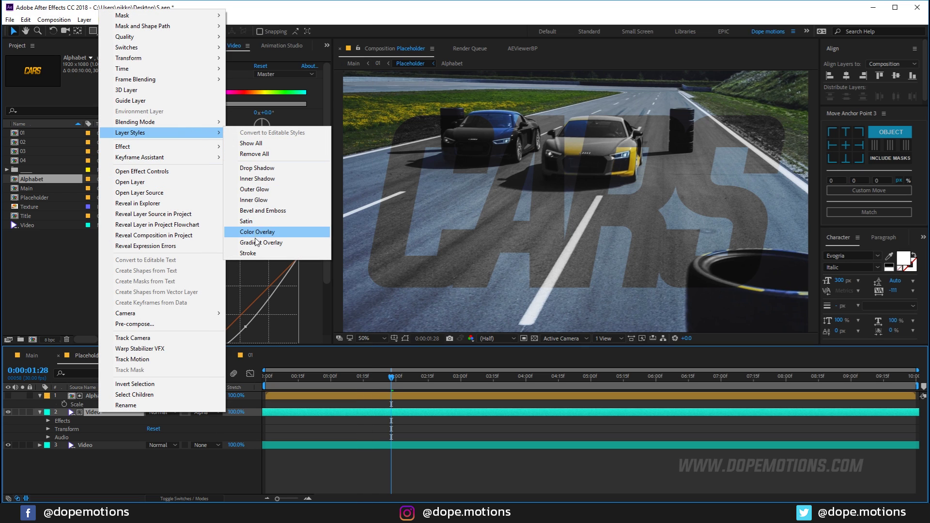
pyautogui.click(265, 200)
pyautogui.click(270, 179)
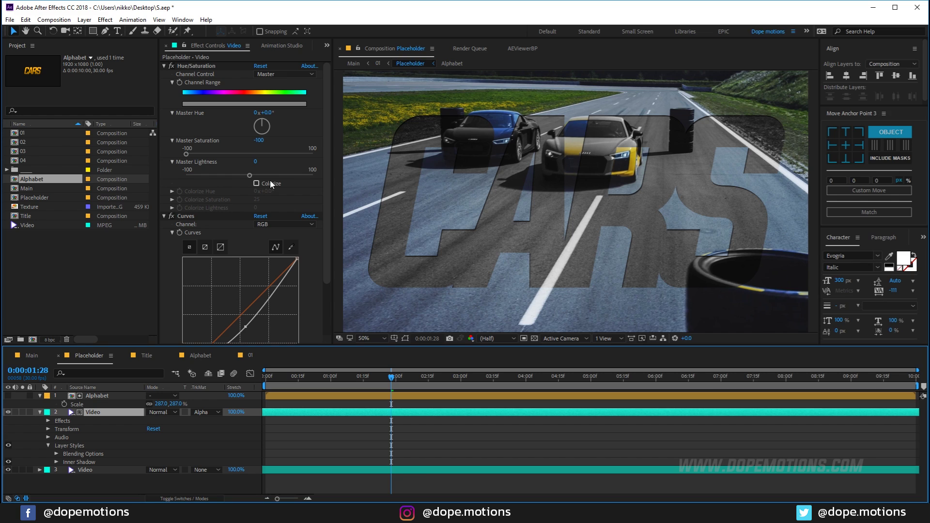
# Set the upper Video layer's Inner Shadow to angle 97°, distance 15 and size 27
pyautogui.click(56, 462)
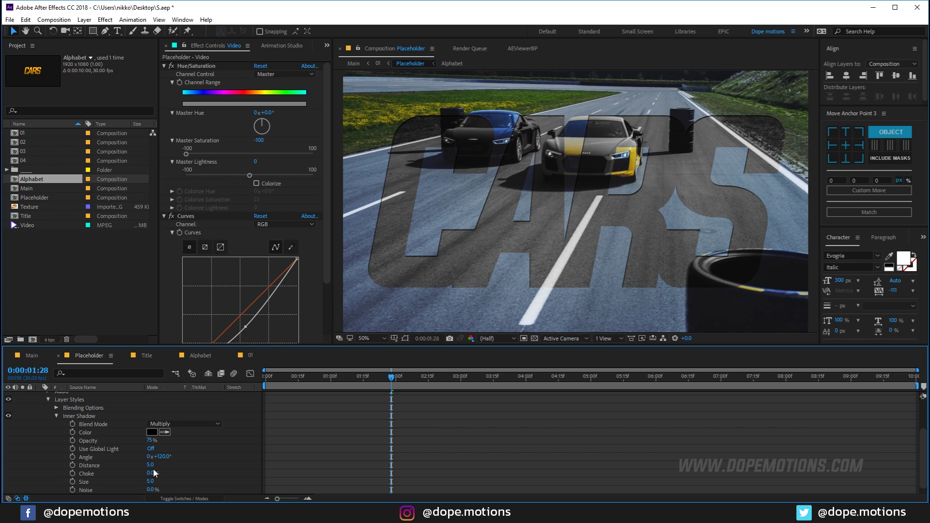
pyautogui.moveTo(151, 466)
pyautogui.mouseDown()
pyautogui.moveTo(160, 466)
pyautogui.moveTo(152, 465)
pyautogui.mouseUp()
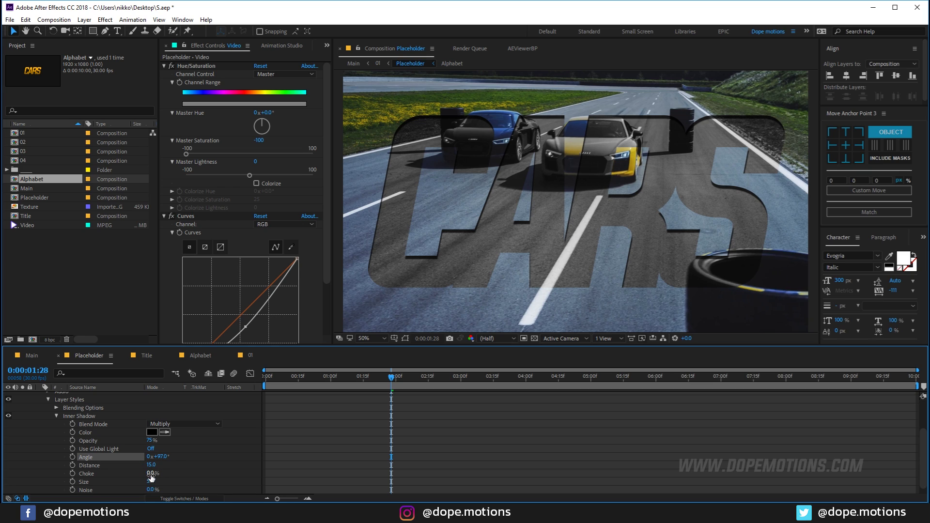
pyautogui.moveTo(153, 482); pyautogui.dragTo(159, 481)
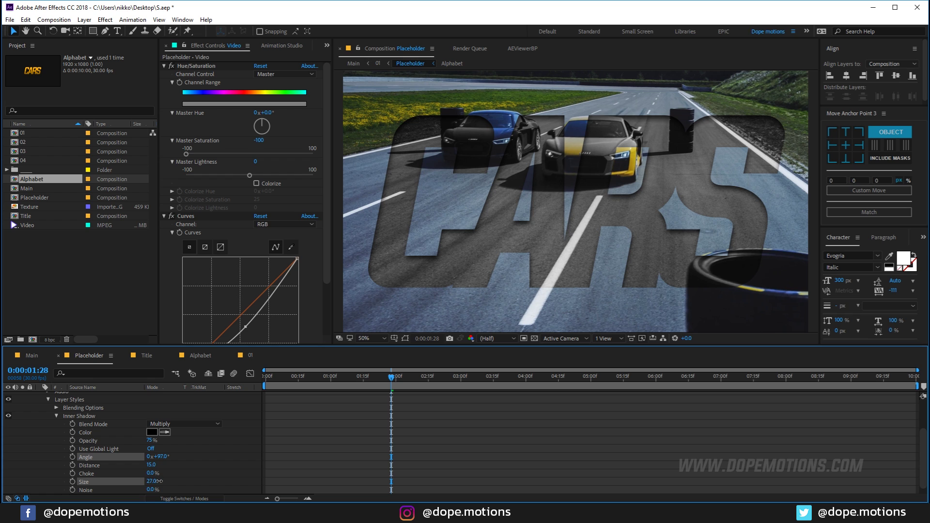
# Preview the Main composition and scrub to 0:00:03:04 to examine the shadowed CARS lettering with the DYNAMIC title
pyautogui.click(32, 355)
pyautogui.hotkey('ctrl', 'space')
pyautogui.press('Escape')
pyautogui.press('space')
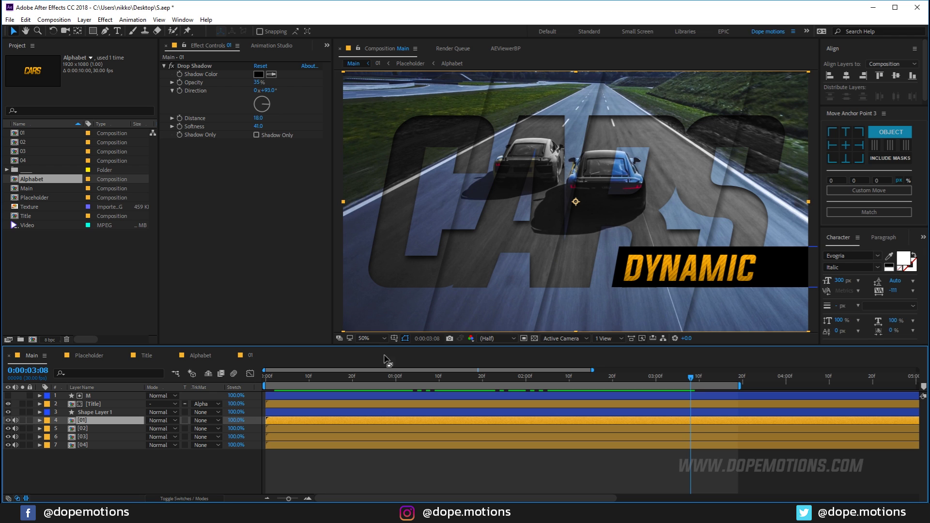
pyautogui.moveTo(374, 375); pyautogui.dragTo(688, 383)
pyautogui.moveTo(706, 375); pyautogui.dragTo(667, 386)
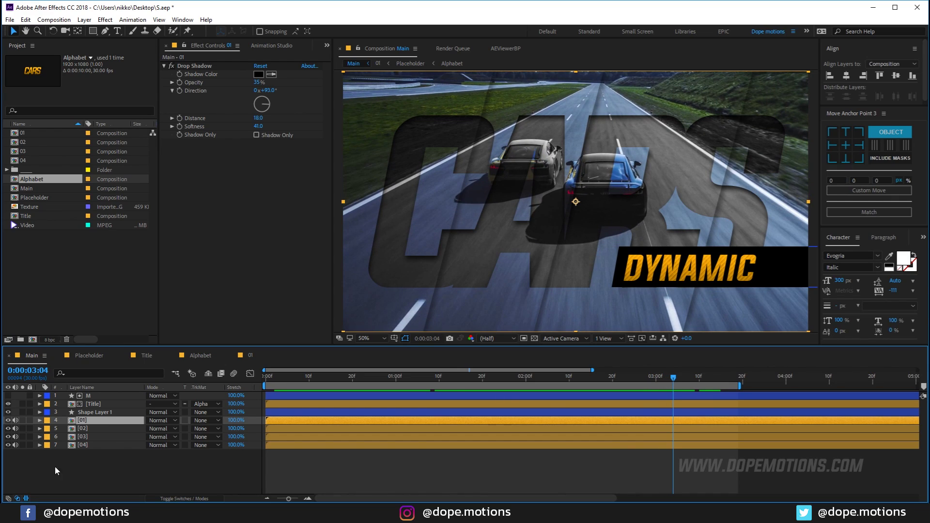
# Deselect all layers in the Main composition and load the Montage Library presets in Animation Studio
pyautogui.click(155, 482)
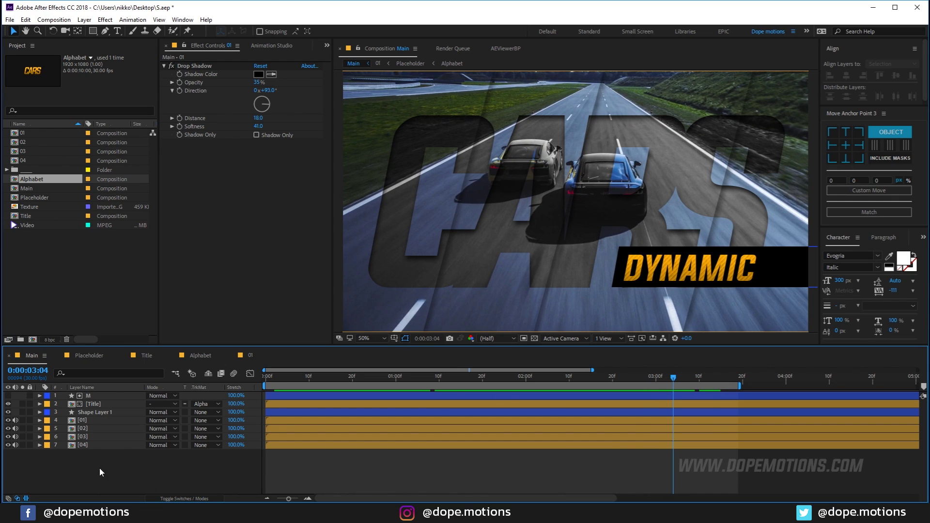
pyautogui.click(280, 46)
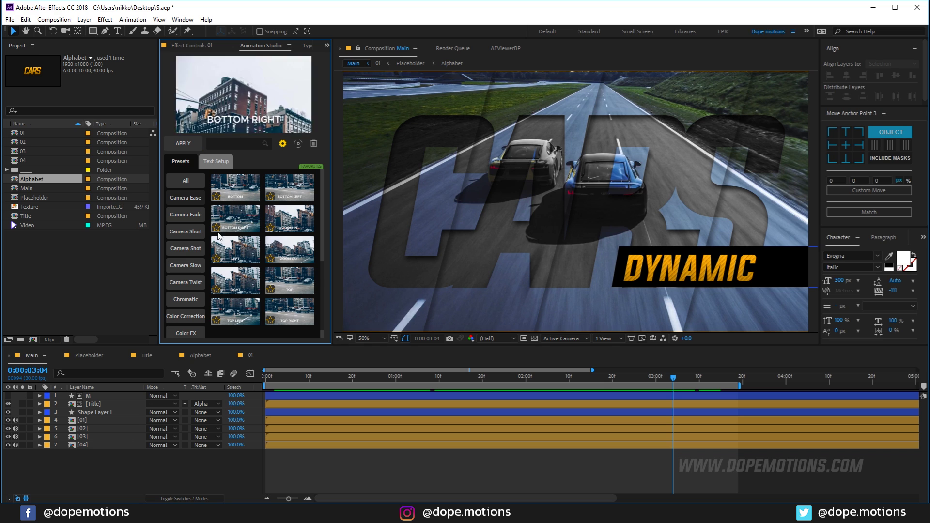
pyautogui.click(186, 316)
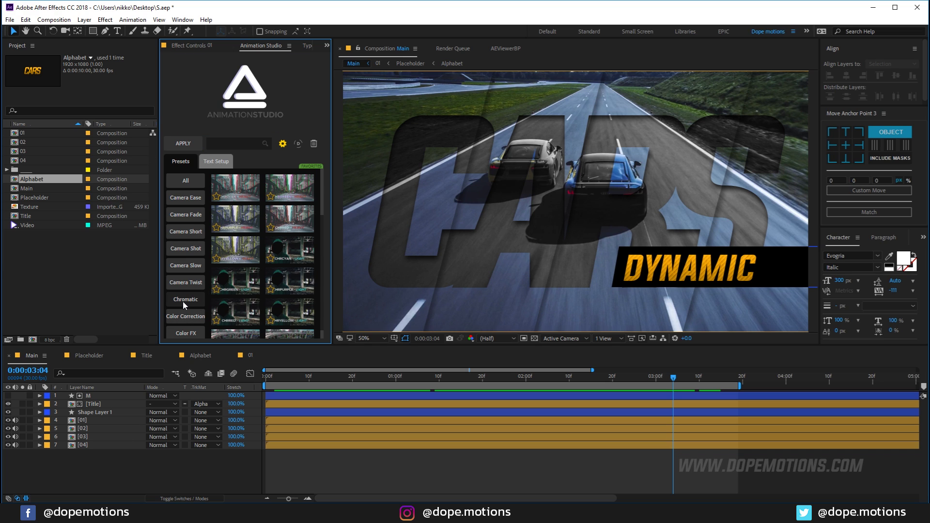
pyautogui.click(298, 144)
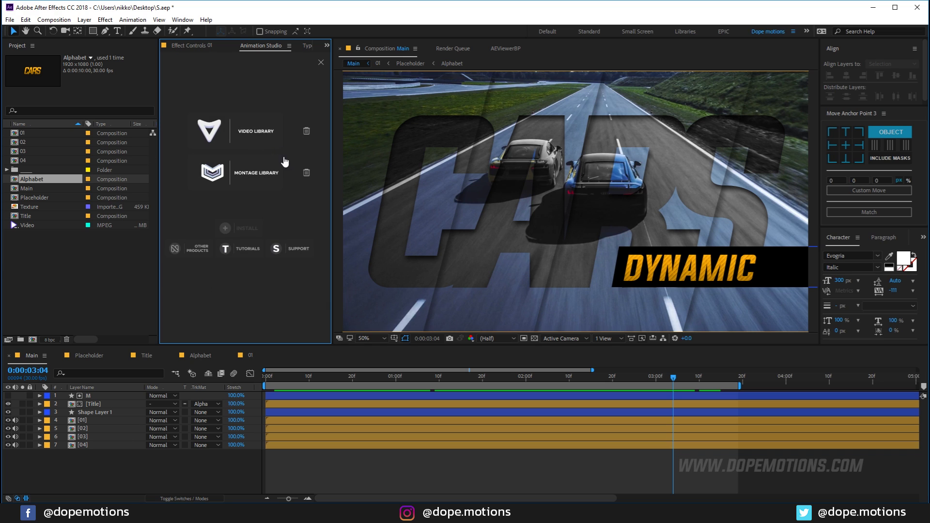
pyautogui.click(265, 182)
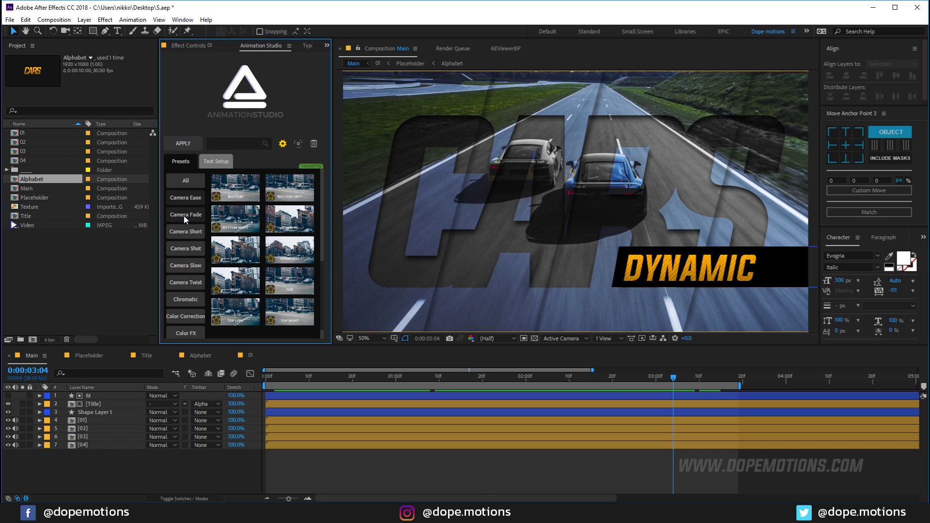
# Apply the heavy cyan Chromatic preset to the Main composition at 0:00:00:00
pyautogui.click(176, 302)
pyautogui.click(183, 143)
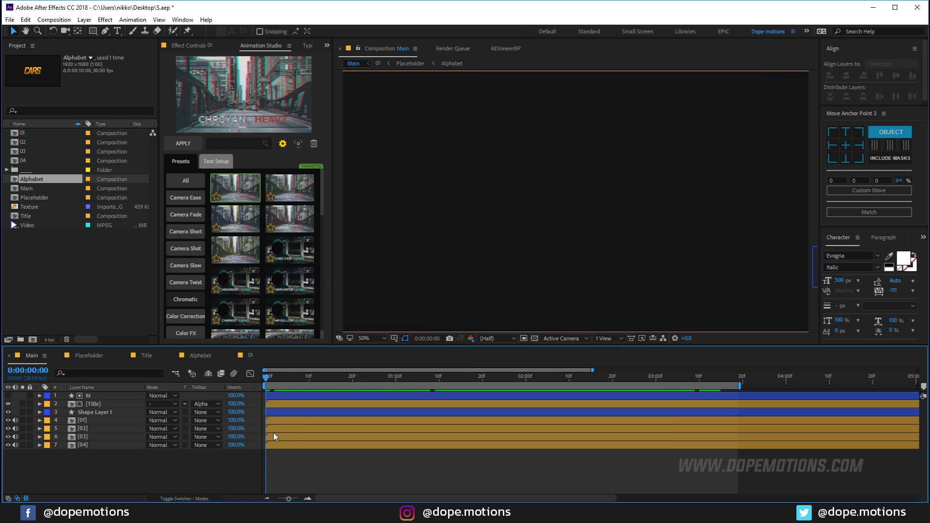
pyautogui.click(185, 146)
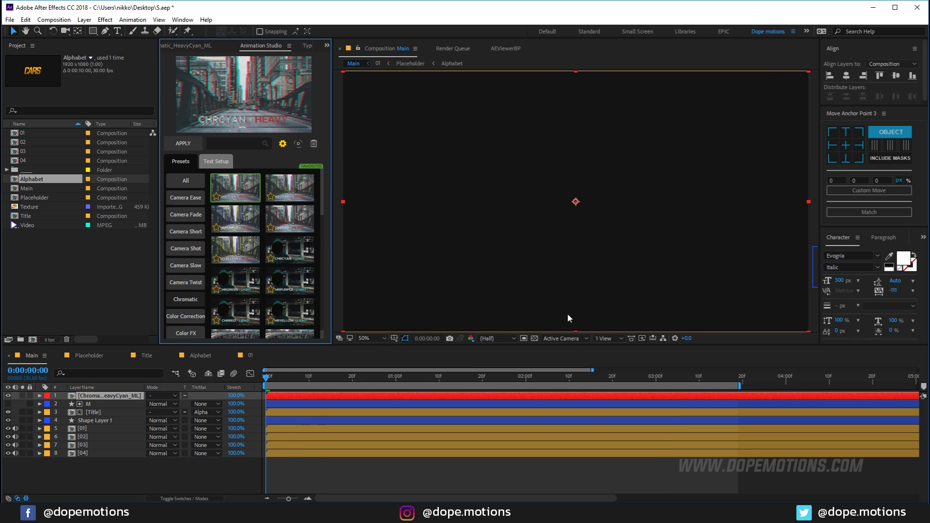
# Scrub the Main composition to 0:00:02:18 and play it back to examine the chromatic effect on the slices and title
pyautogui.moveTo(274, 378); pyautogui.dragTo(314, 385)
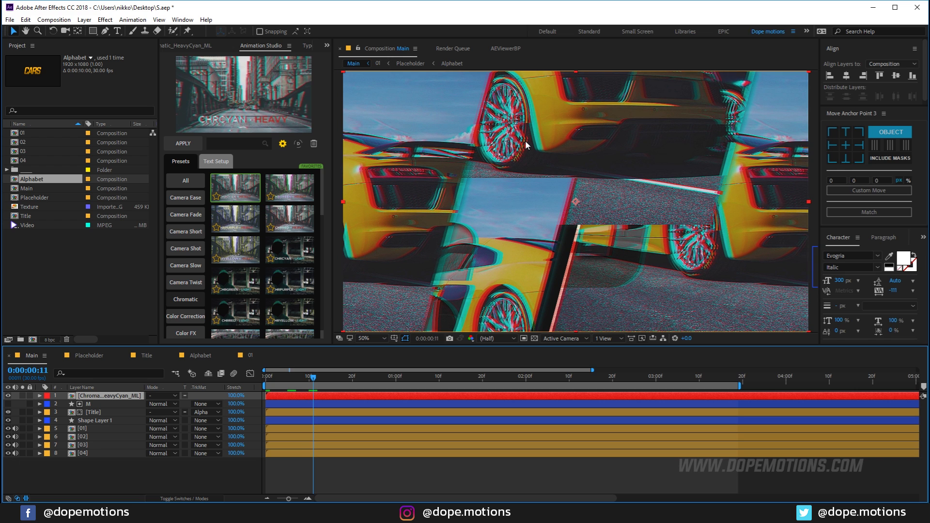
pyautogui.moveTo(322, 382); pyautogui.dragTo(606, 381)
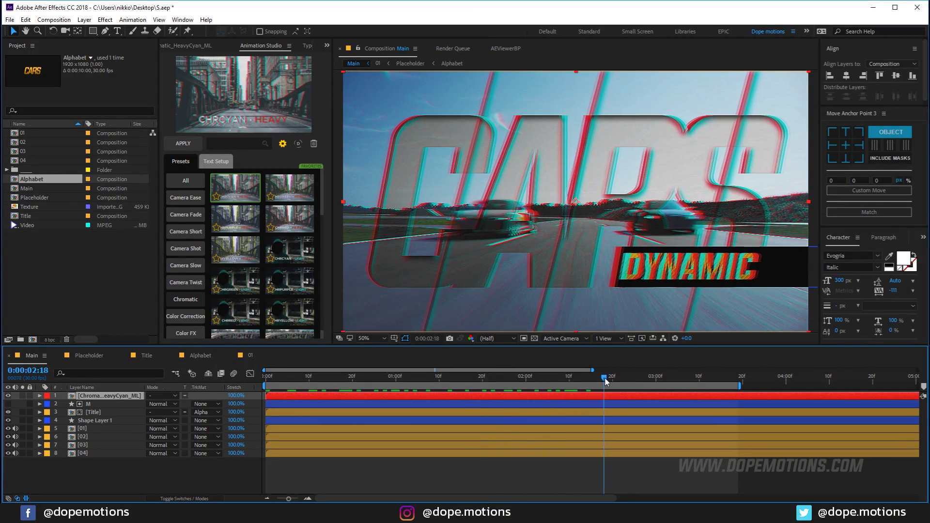
pyautogui.press('space')
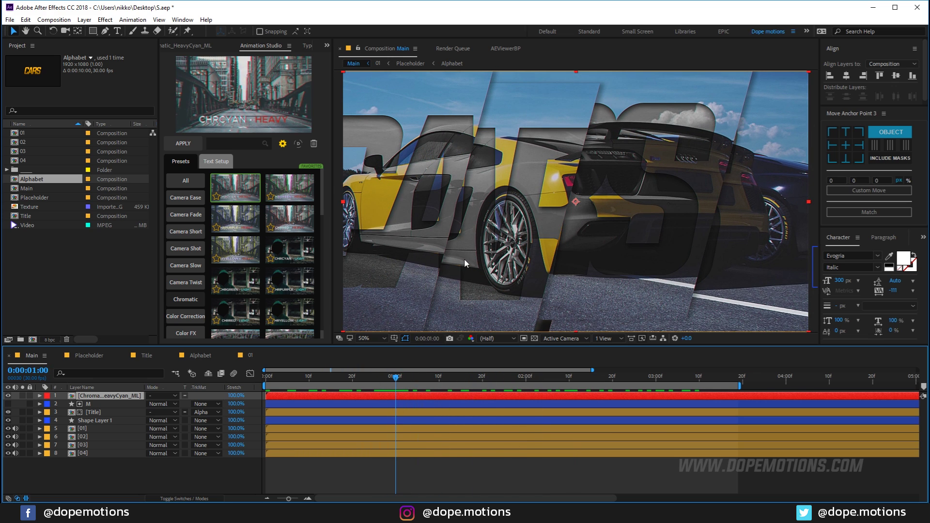
# Create an adjustment layer above all other layers in the Main composition and rename it CC
pyautogui.rightClick(81, 485)
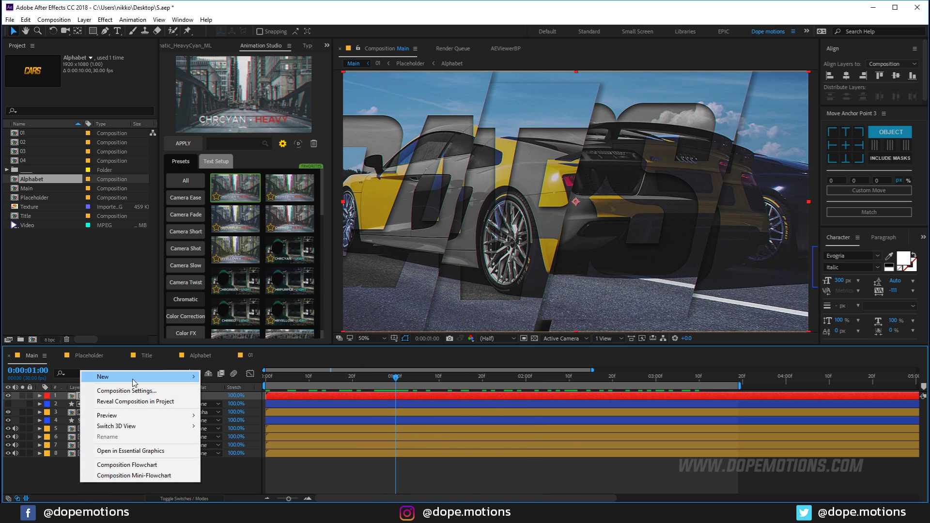
pyautogui.moveTo(97, 376)
pyautogui.click(234, 454)
pyautogui.press('Return')
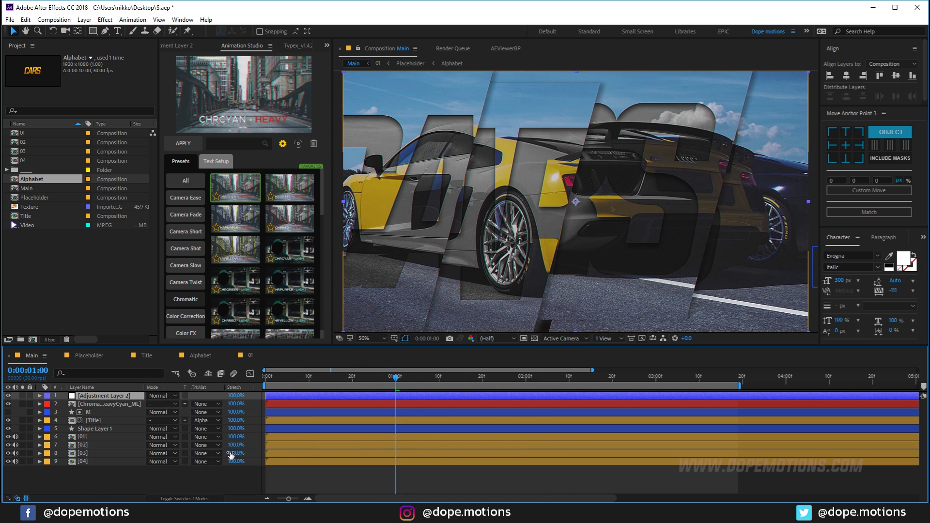
pyautogui.write('CC')
pyautogui.press('Return')
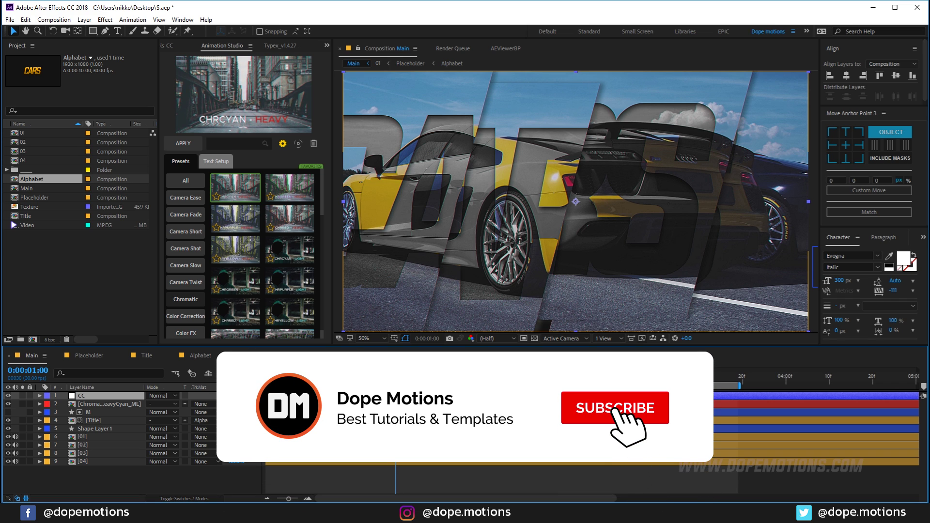
# Apply Curves to the CC layer, shape the RGB curve into a slight S for more contrast, and preview the Main composition
pyautogui.hotkey('ctrl', 'space')
pyautogui.write('curves')
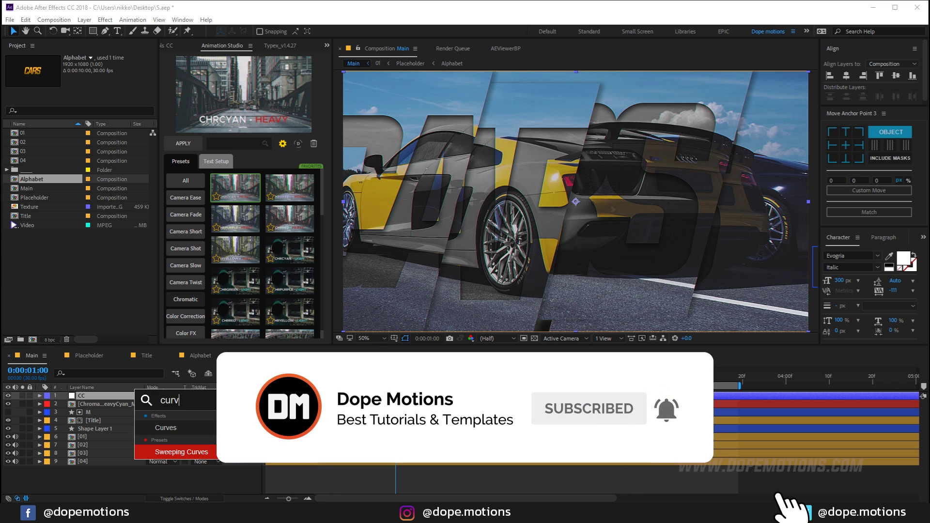
pyautogui.press('Return')
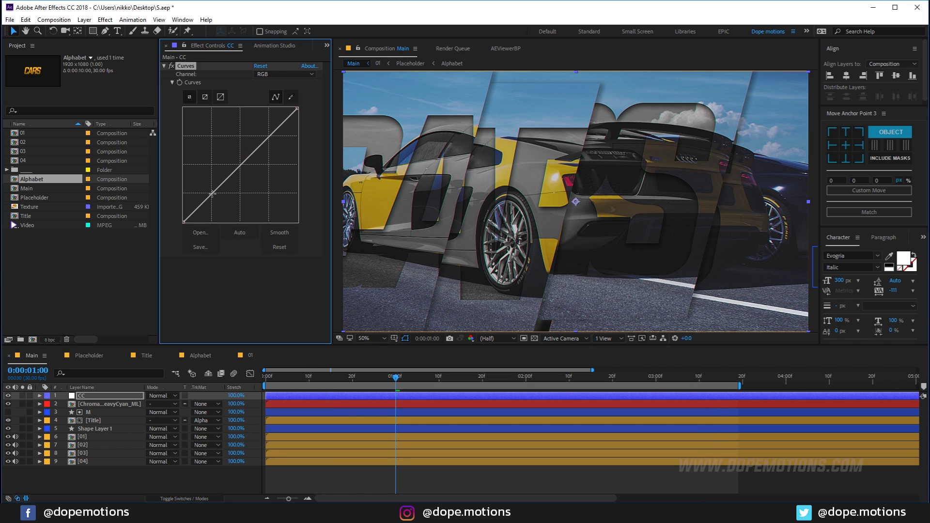
pyautogui.moveTo(212, 194); pyautogui.dragTo(215, 198)
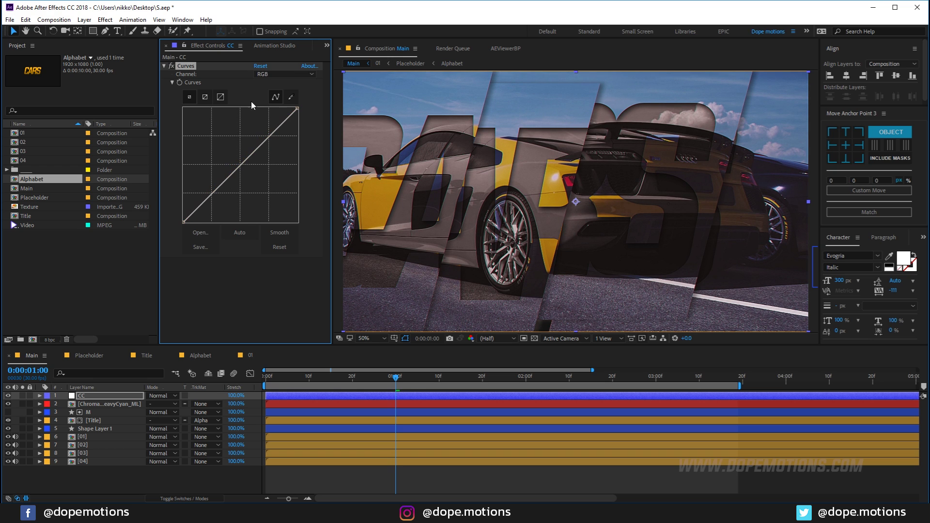
pyautogui.click(216, 198)
pyautogui.moveTo(269, 144); pyautogui.dragTo(260, 140)
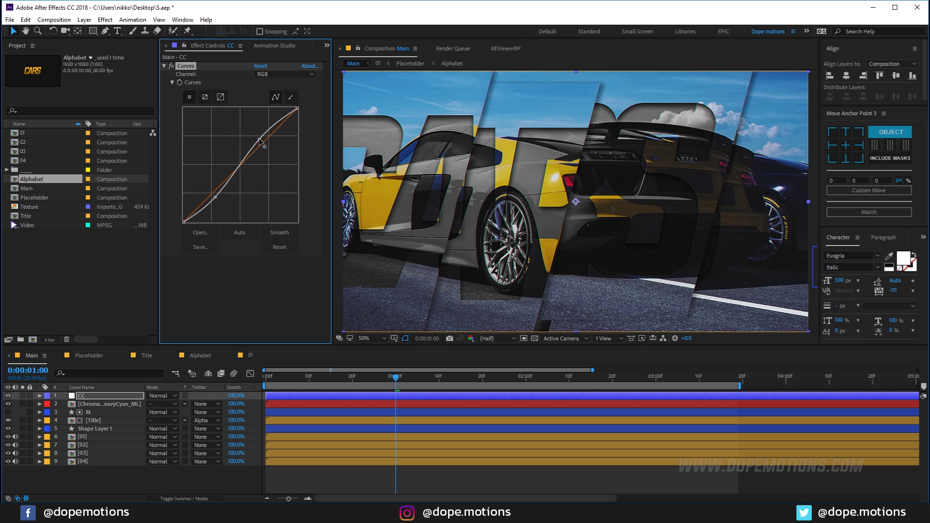
pyautogui.click(139, 490)
pyautogui.press('space')
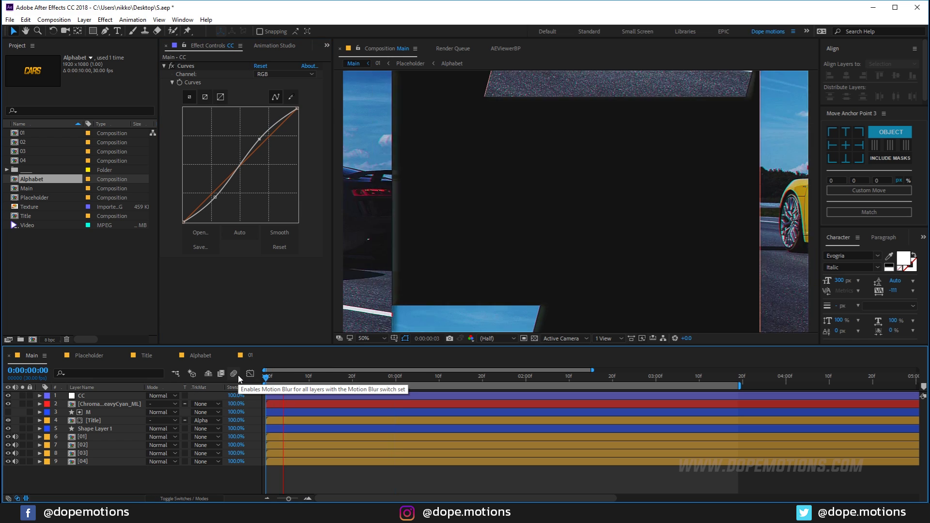